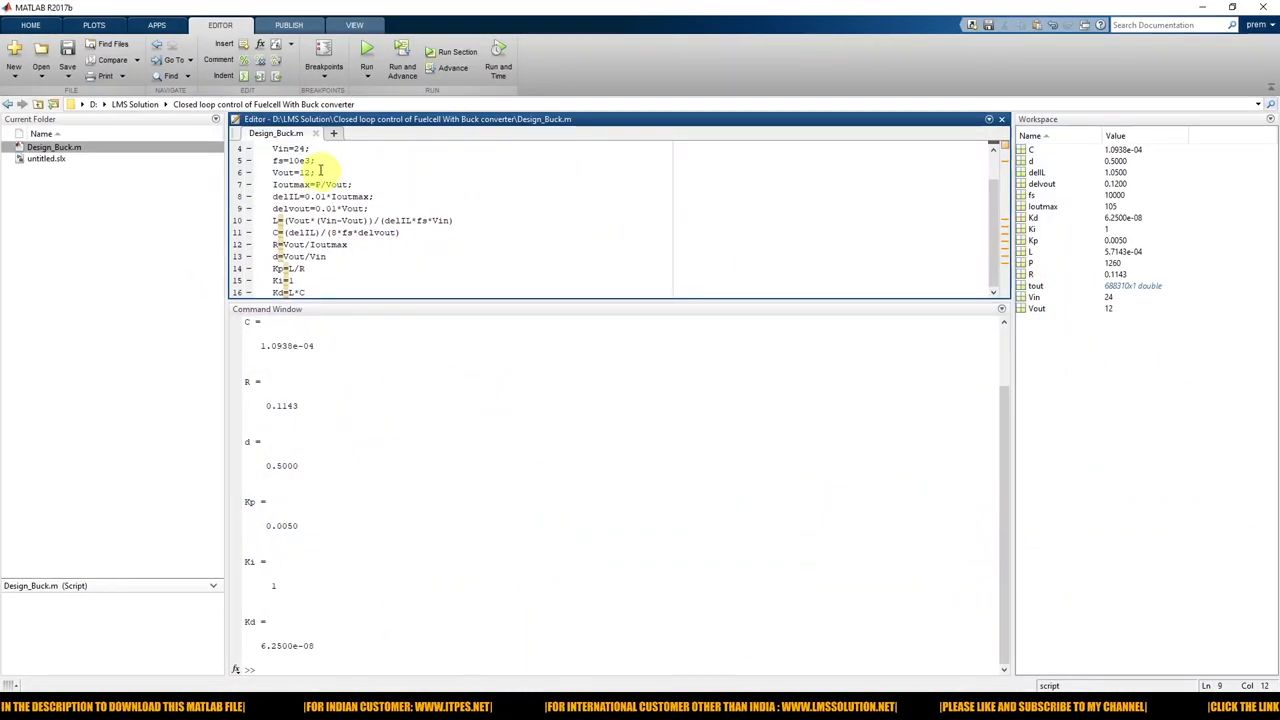
- Launch Simulink from MATLAB and create a blank model in a maximized window
{"action": "left_click", "coordinate": [352, 440]}
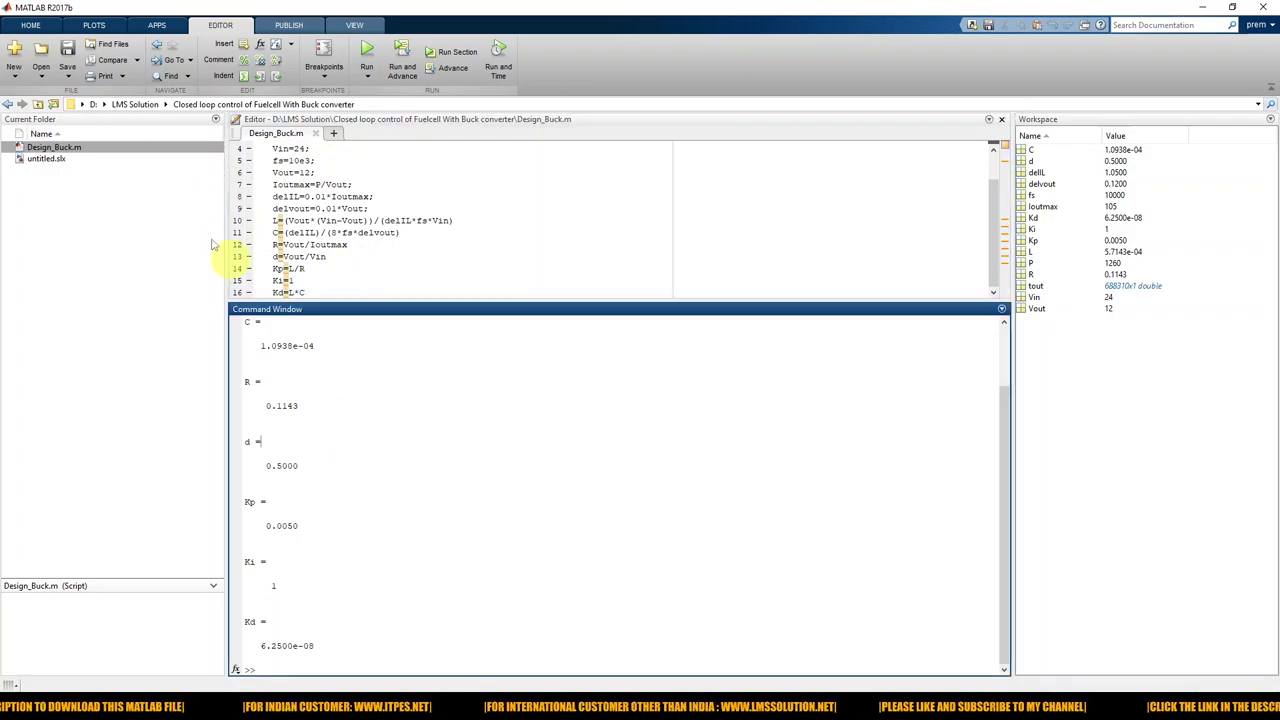
{"action": "left_click", "coordinate": [36, 26]}
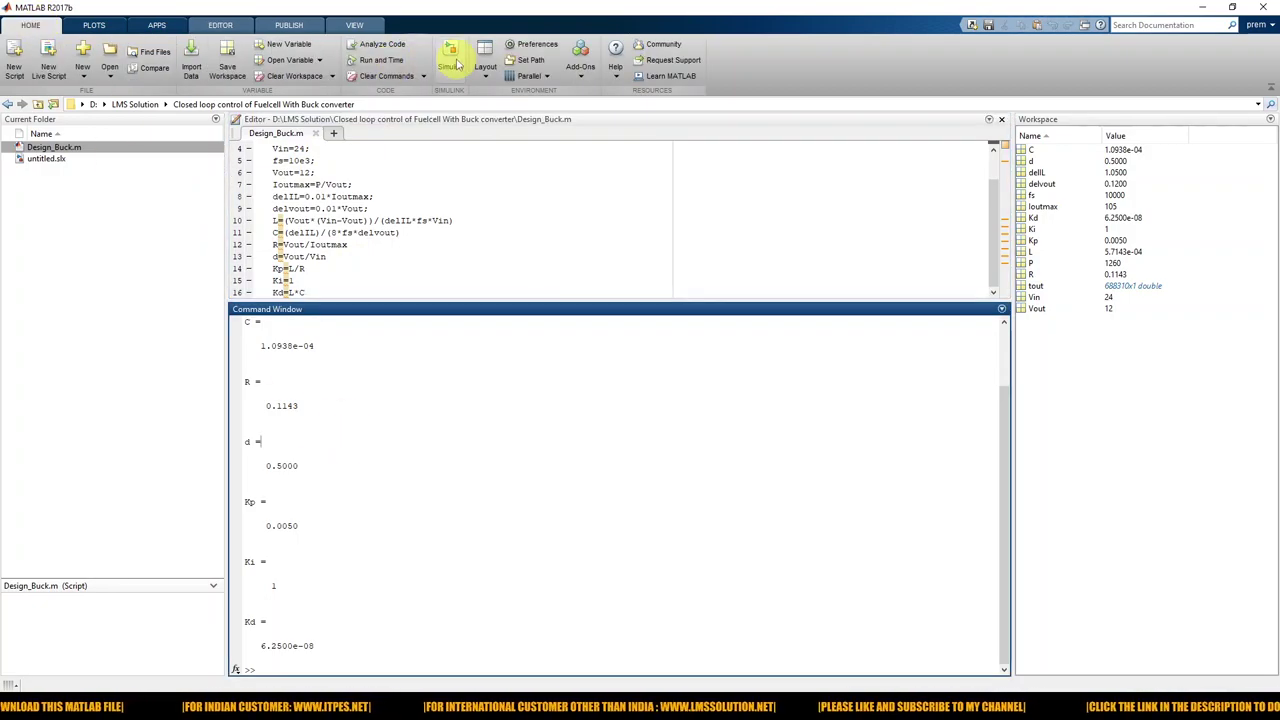
{"action": "left_click", "coordinate": [452, 53]}
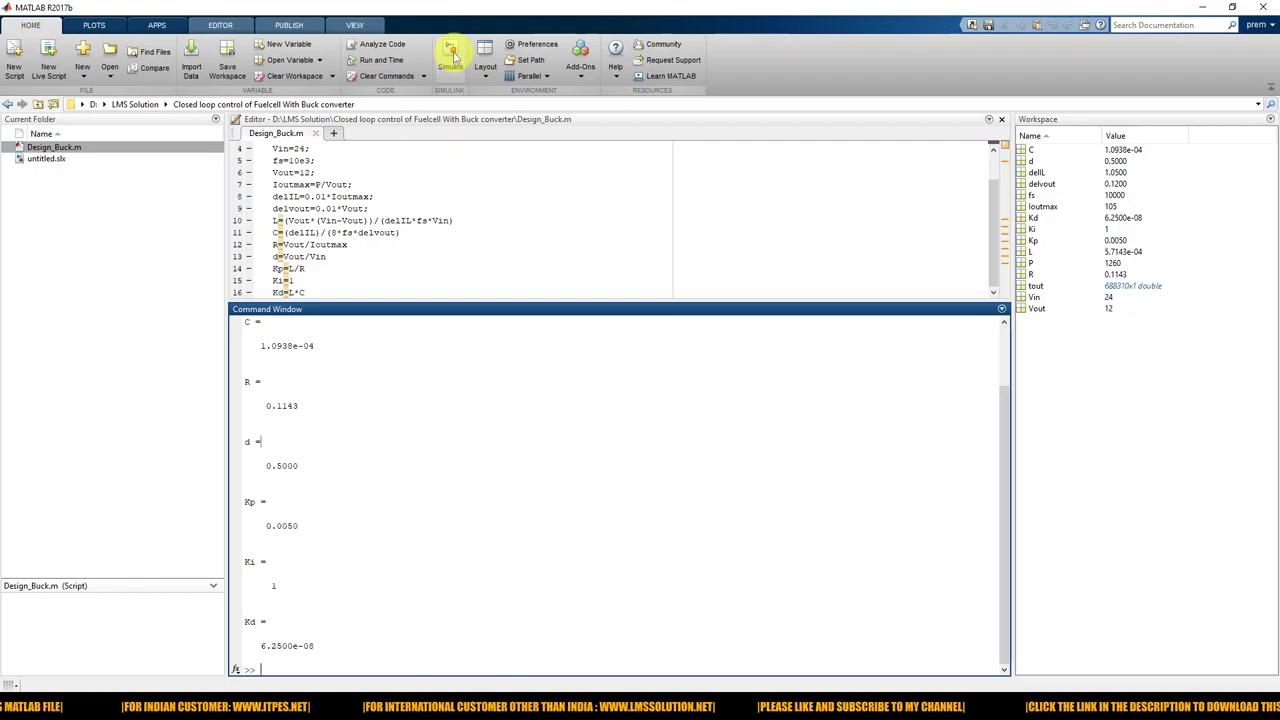
{"action": "left_click", "coordinate": [487, 287]}
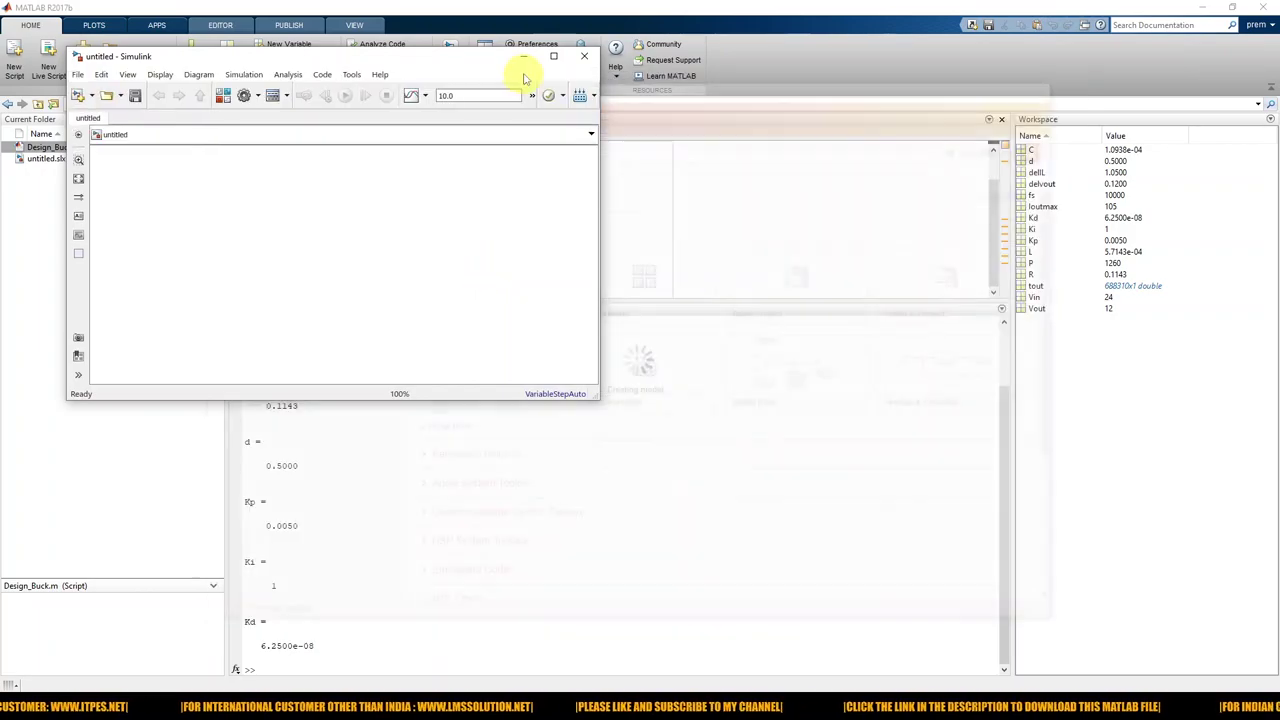
{"action": "left_click", "coordinate": [555, 58]}
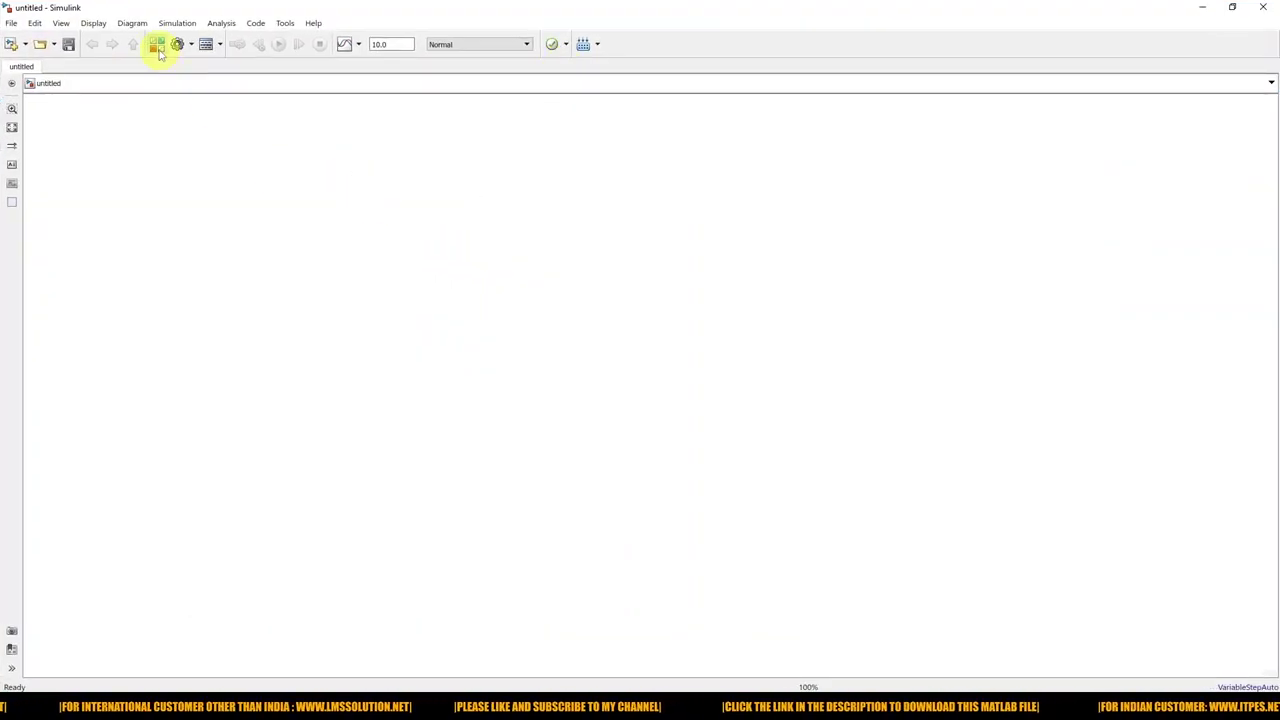
- Open the Simulink library browser and go to the Simscape Power Systems library
{"action": "left_click", "coordinate": [157, 46]}
{"action": "scroll", "coordinate": [820, 333], "scroll_direction": "up", "scroll_amount": 4}
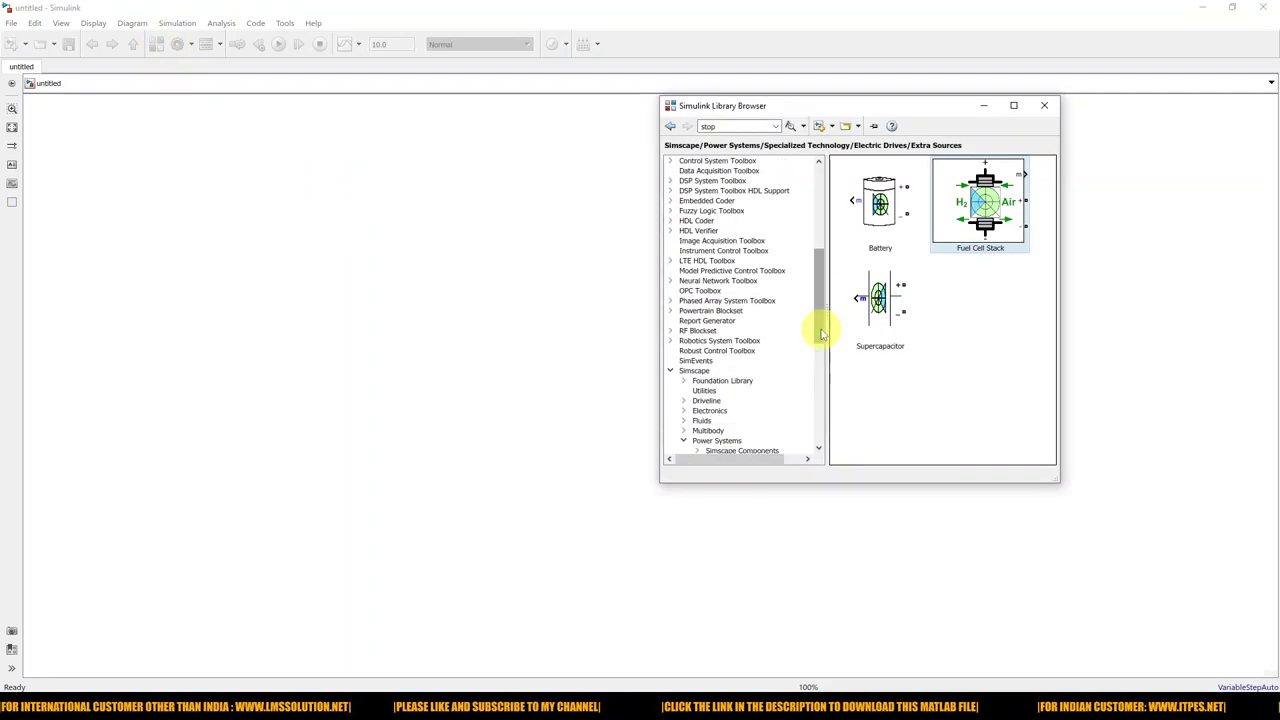
{"action": "scroll", "coordinate": [820, 333], "scroll_direction": "down", "scroll_amount": 4}
{"action": "scroll", "coordinate": [805, 330], "scroll_direction": "down", "scroll_amount": 2}
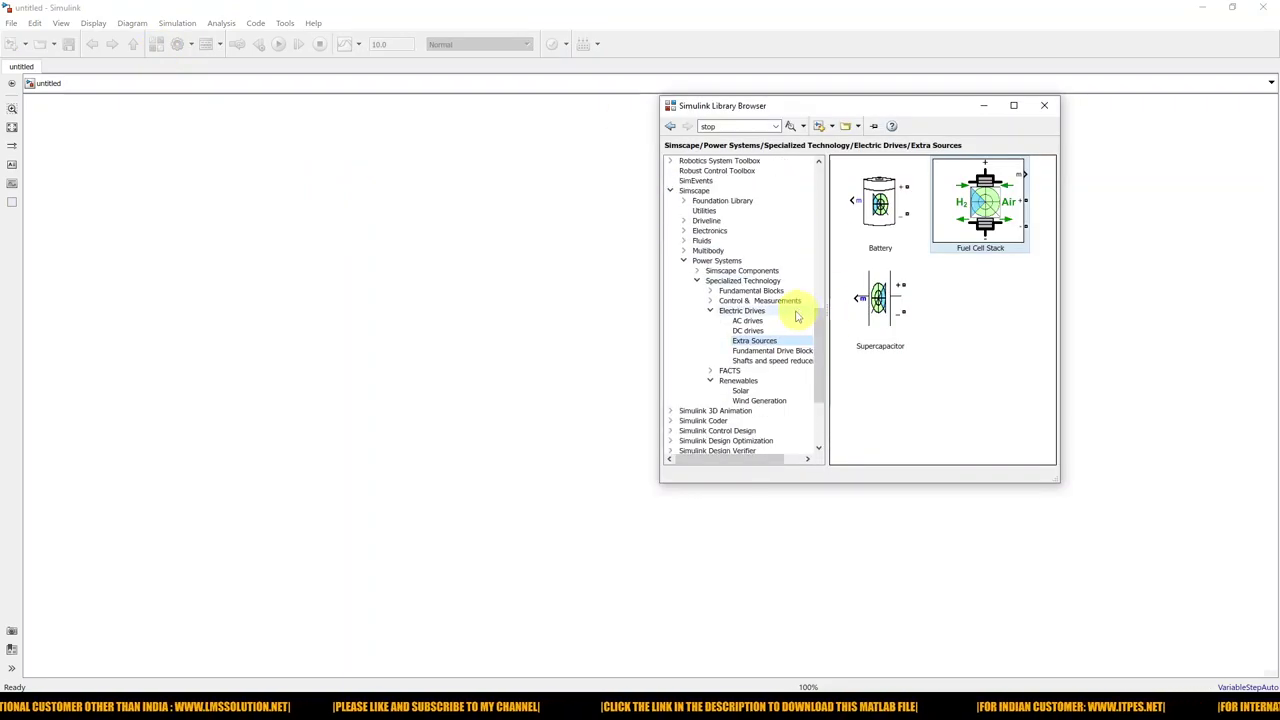
{"action": "left_click", "coordinate": [703, 260]}
{"action": "double_click", "coordinate": [694, 190]}
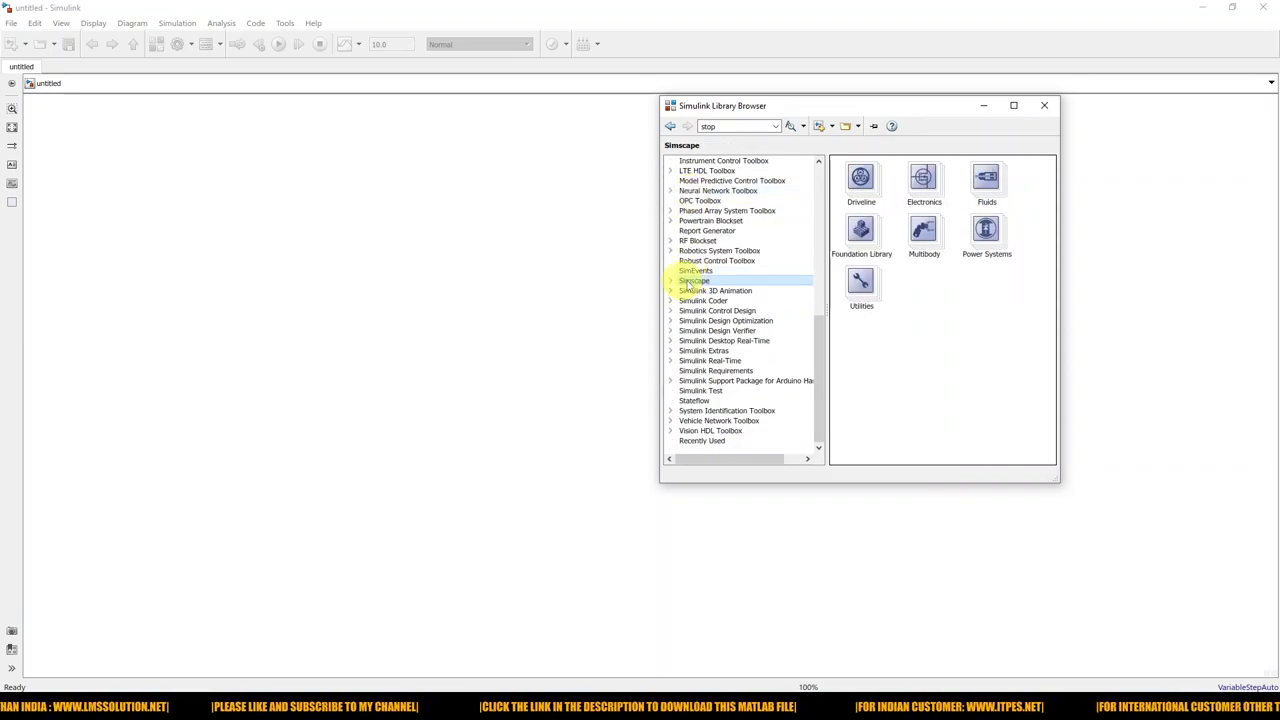
{"action": "double_click", "coordinate": [692, 282]}
{"action": "scroll", "coordinate": [737, 294], "scroll_direction": "down", "scroll_amount": 2}
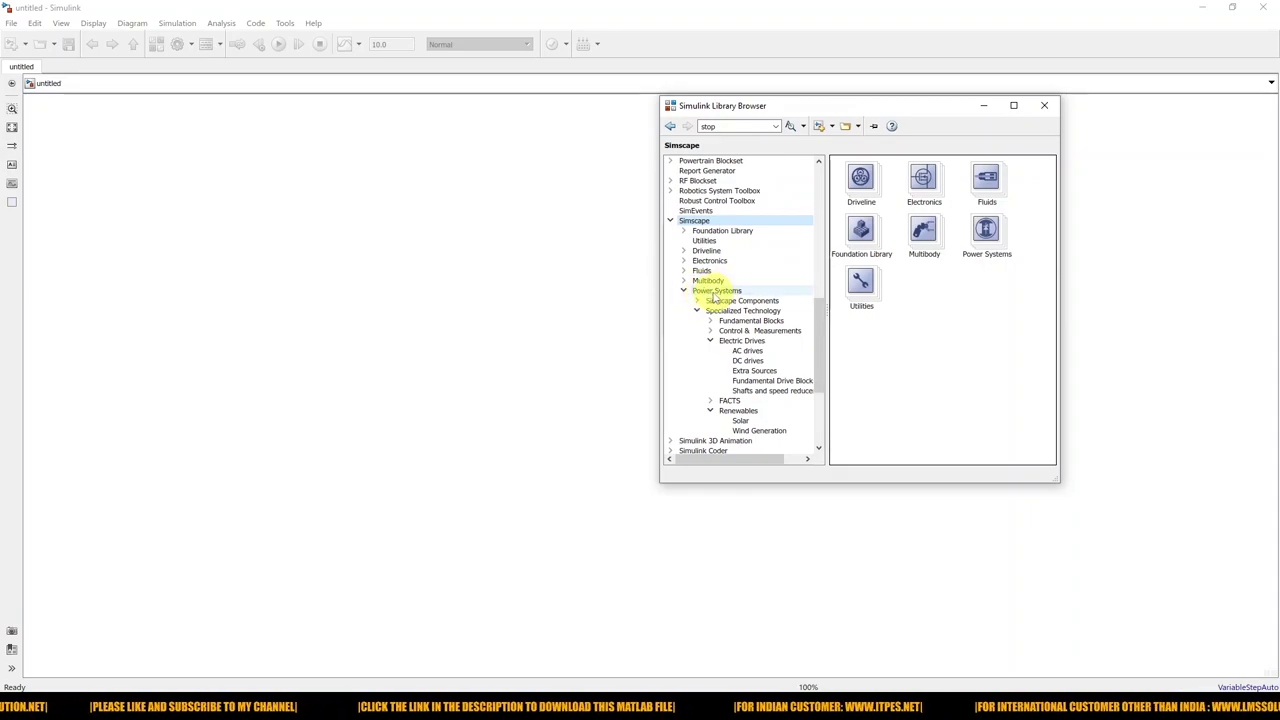
{"action": "double_click", "coordinate": [714, 294]}
{"action": "double_click", "coordinate": [714, 292]}
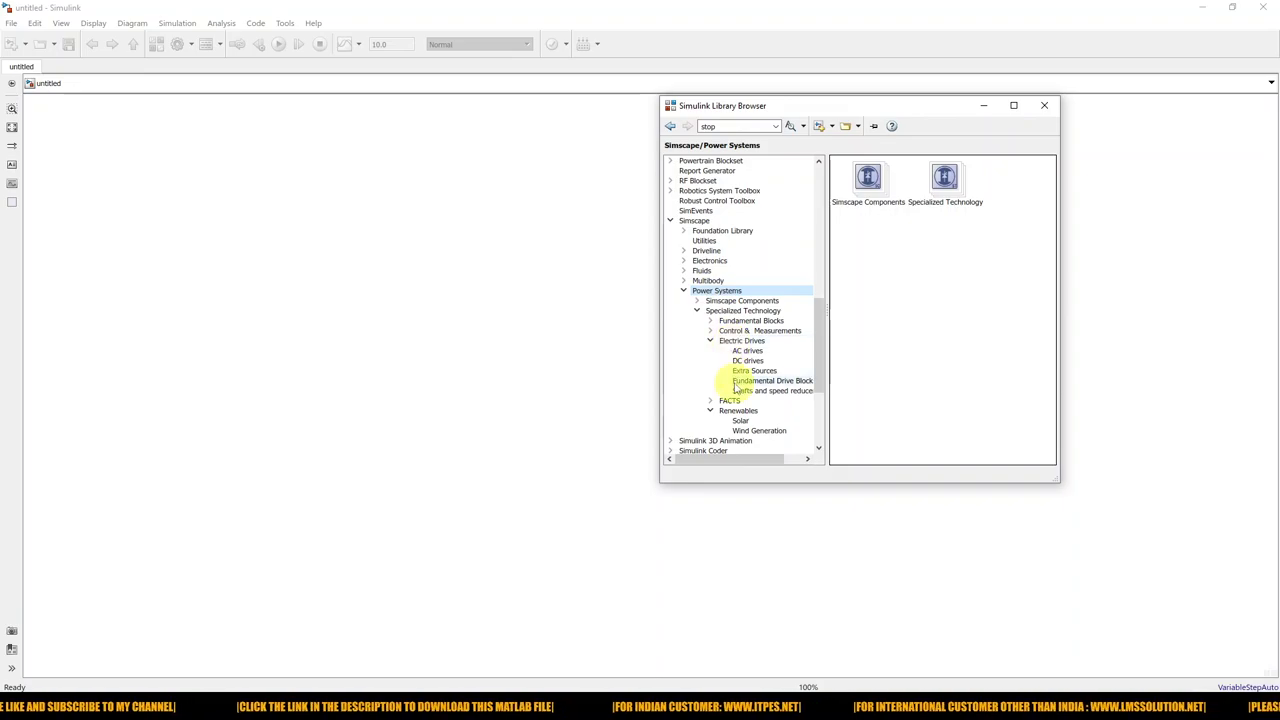
- Add a Fuel Cell Stack block from the Electric Drives Extra Sources library to the model canvas
{"action": "left_click", "coordinate": [741, 341]}
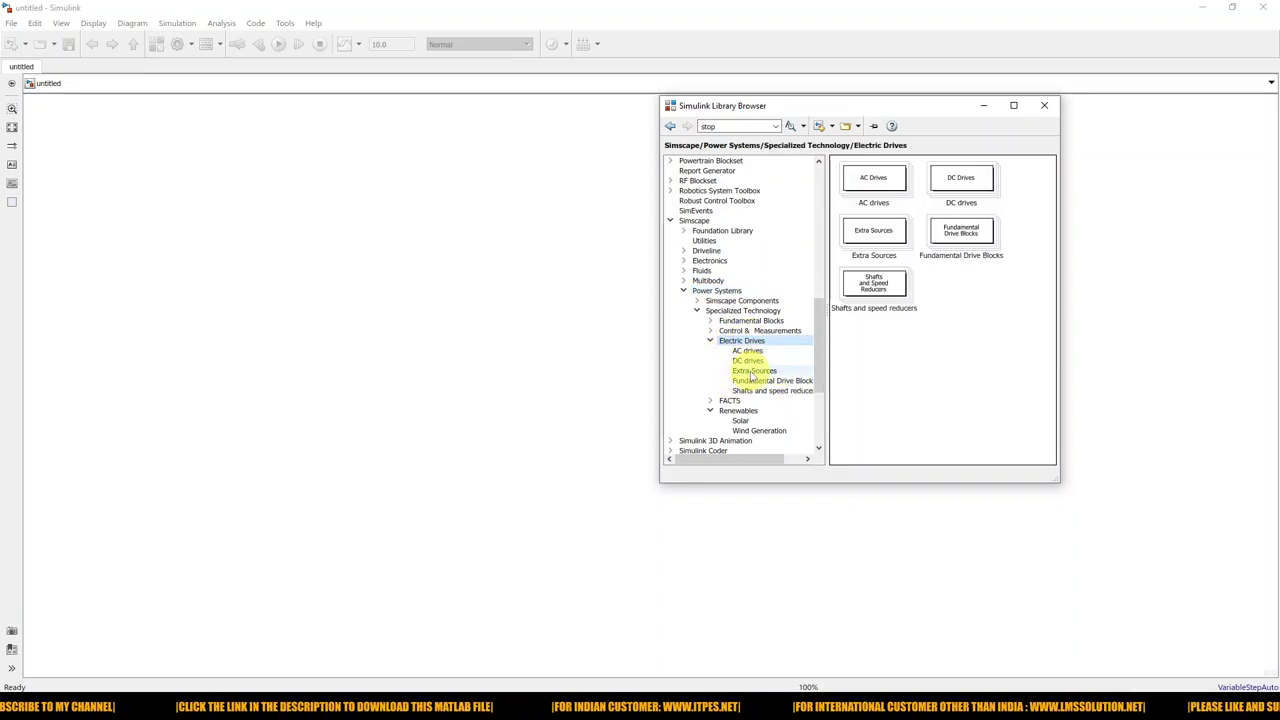
{"action": "left_click", "coordinate": [750, 371]}
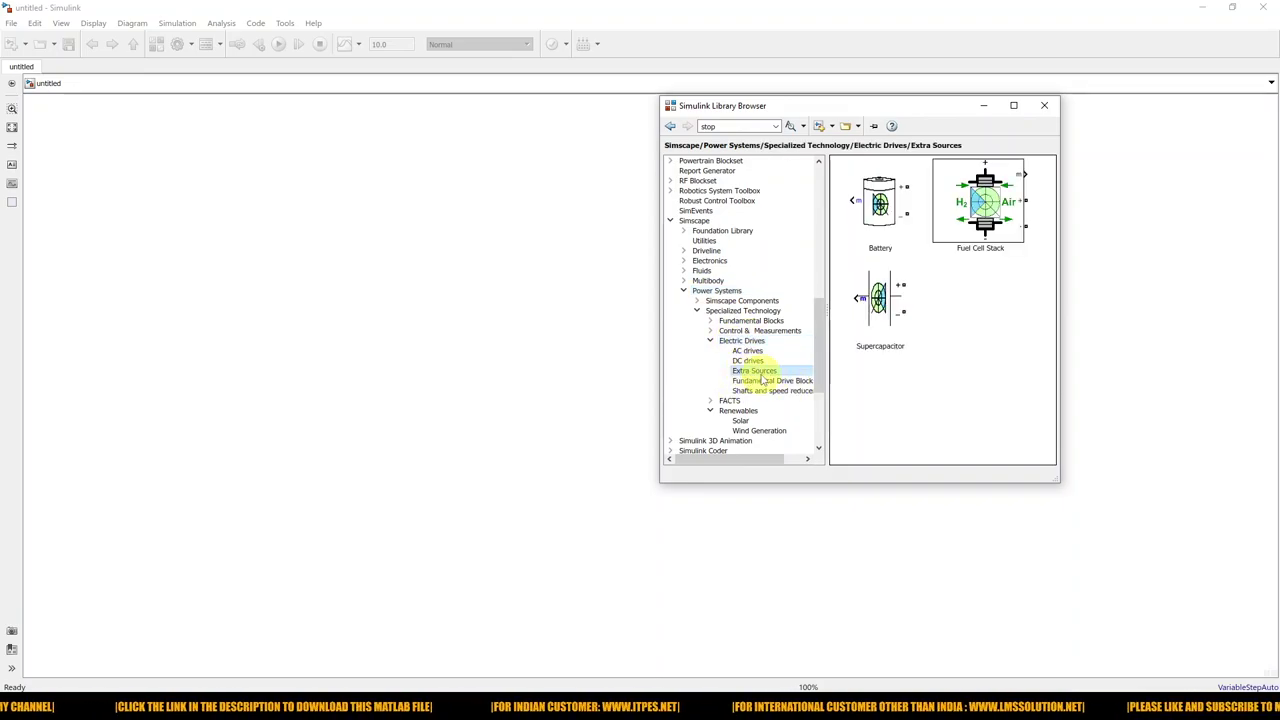
{"action": "left_click_drag", "start_coordinate": [982, 232], "coordinate": [483, 343]}
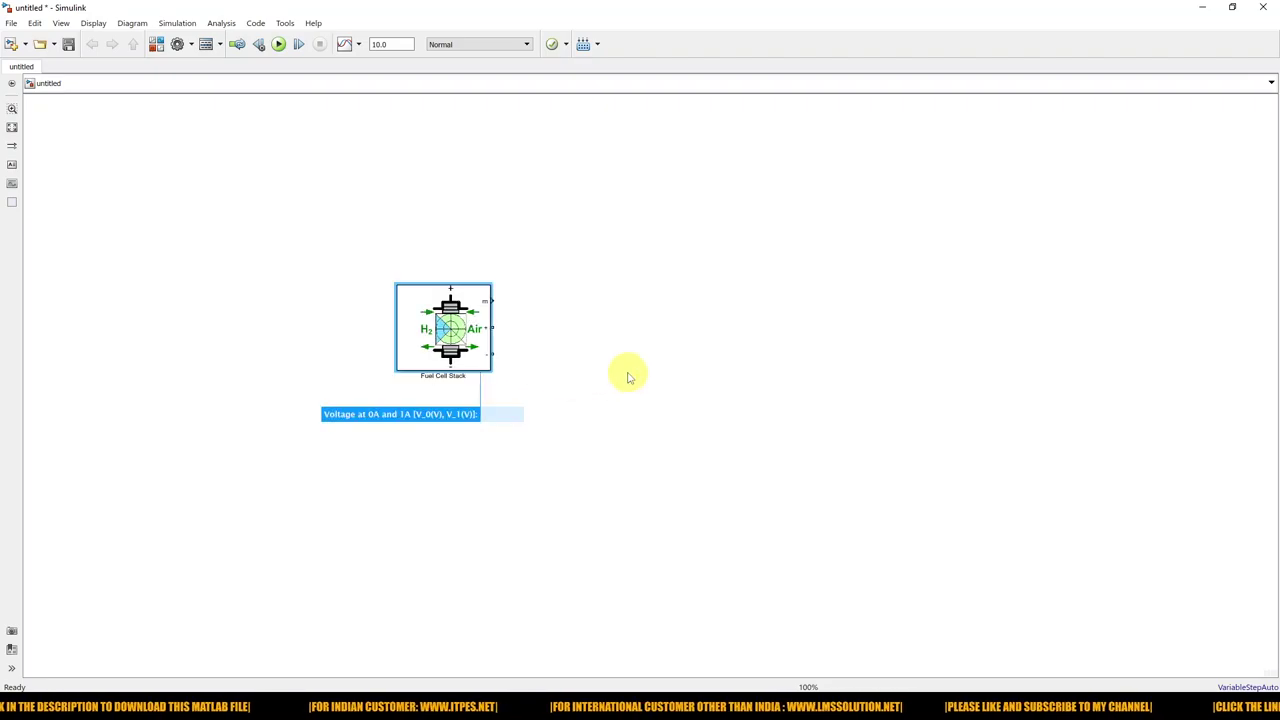
{"action": "left_click_drag", "start_coordinate": [430, 330], "coordinate": [408, 306]}
- Set the Fuel Cell Stack's preset model to PEMFC - 1.26 kW - 24 Vdc and apply it
{"action": "double_click", "coordinate": [414, 302]}
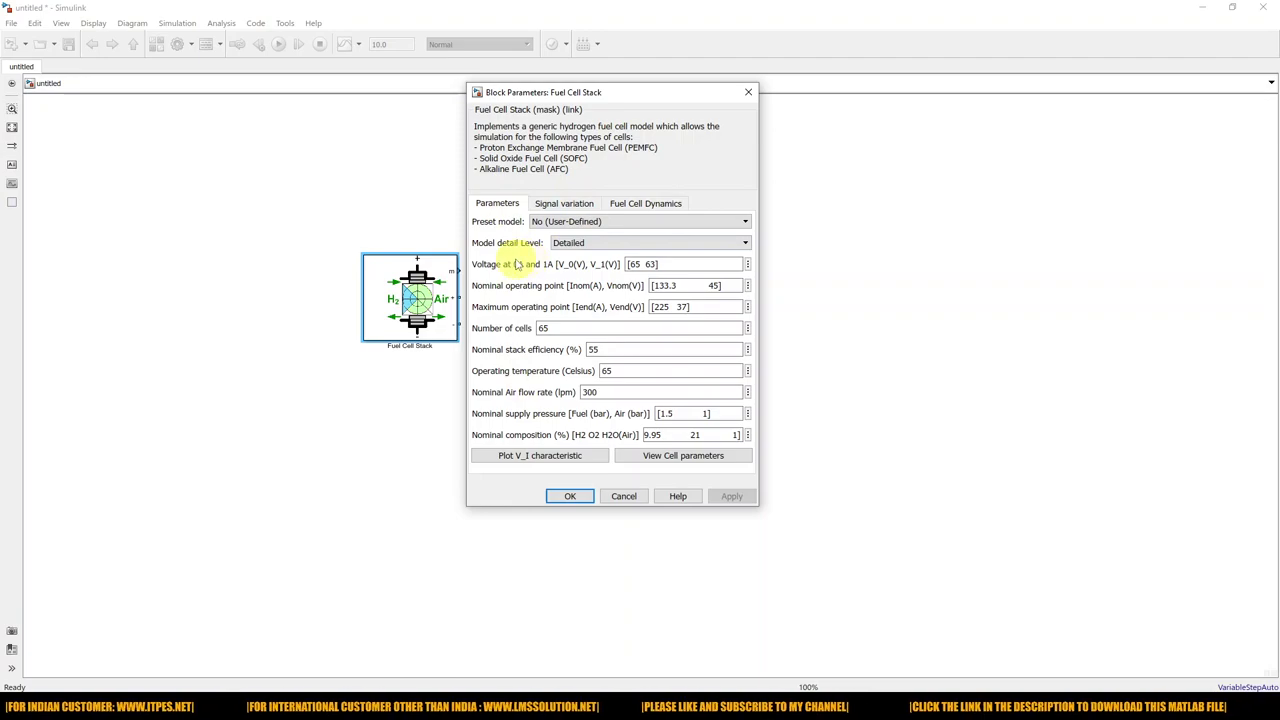
{"action": "left_click", "coordinate": [563, 222]}
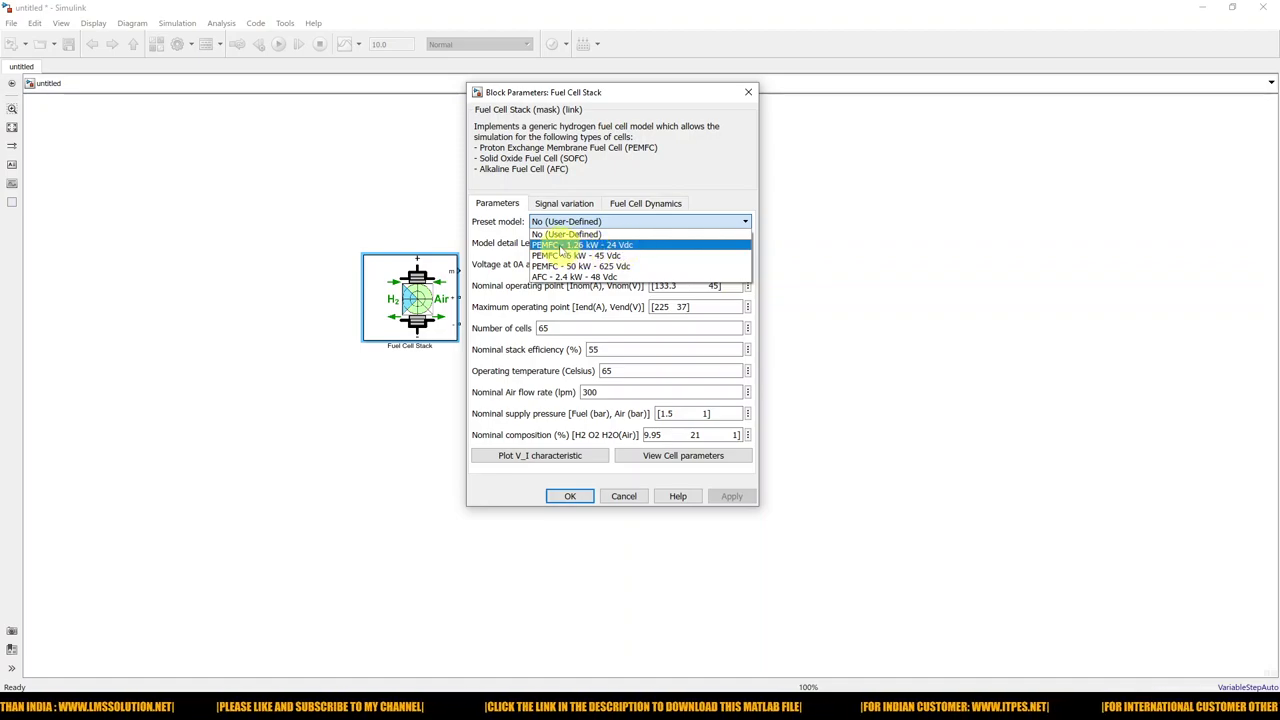
{"action": "key", "text": "Escape"}
{"action": "key", "text": "Down"}
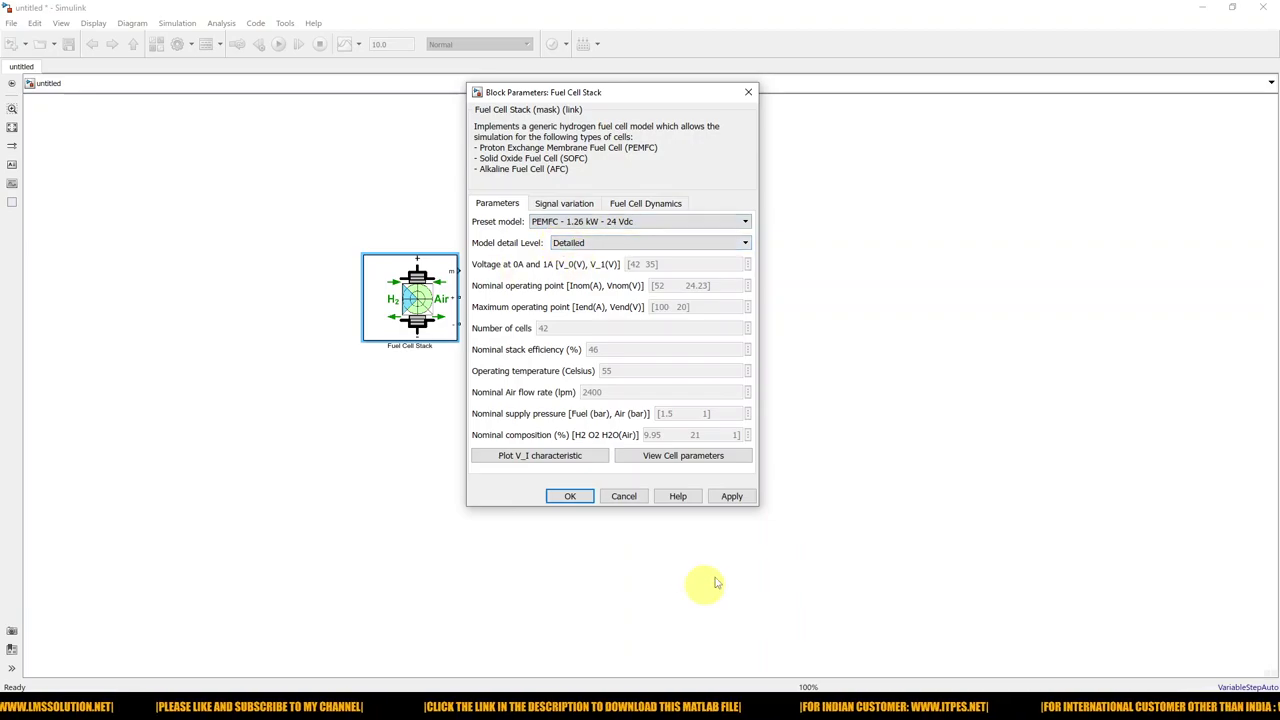
{"action": "left_click", "coordinate": [730, 499]}
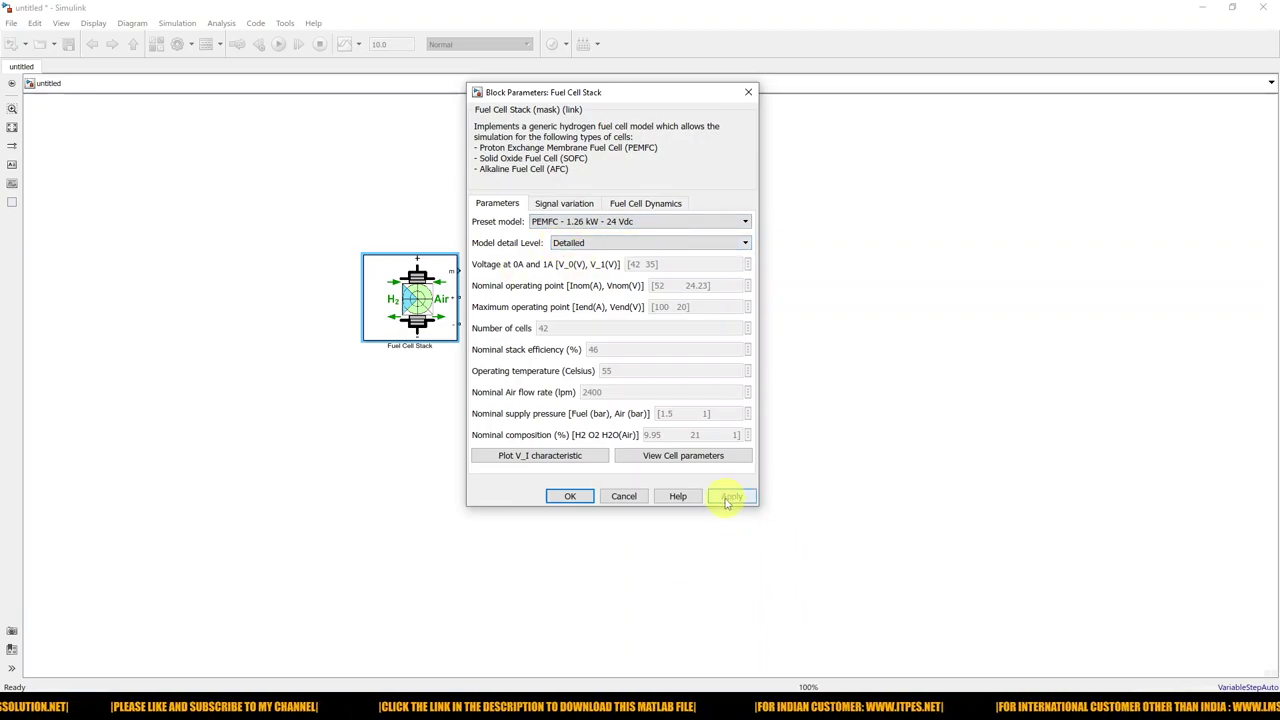
- Plot the fuel cell's V-I characteristic to examine the voltage and power curves, and close the figure and block parameters
{"action": "left_click", "coordinate": [528, 460]}
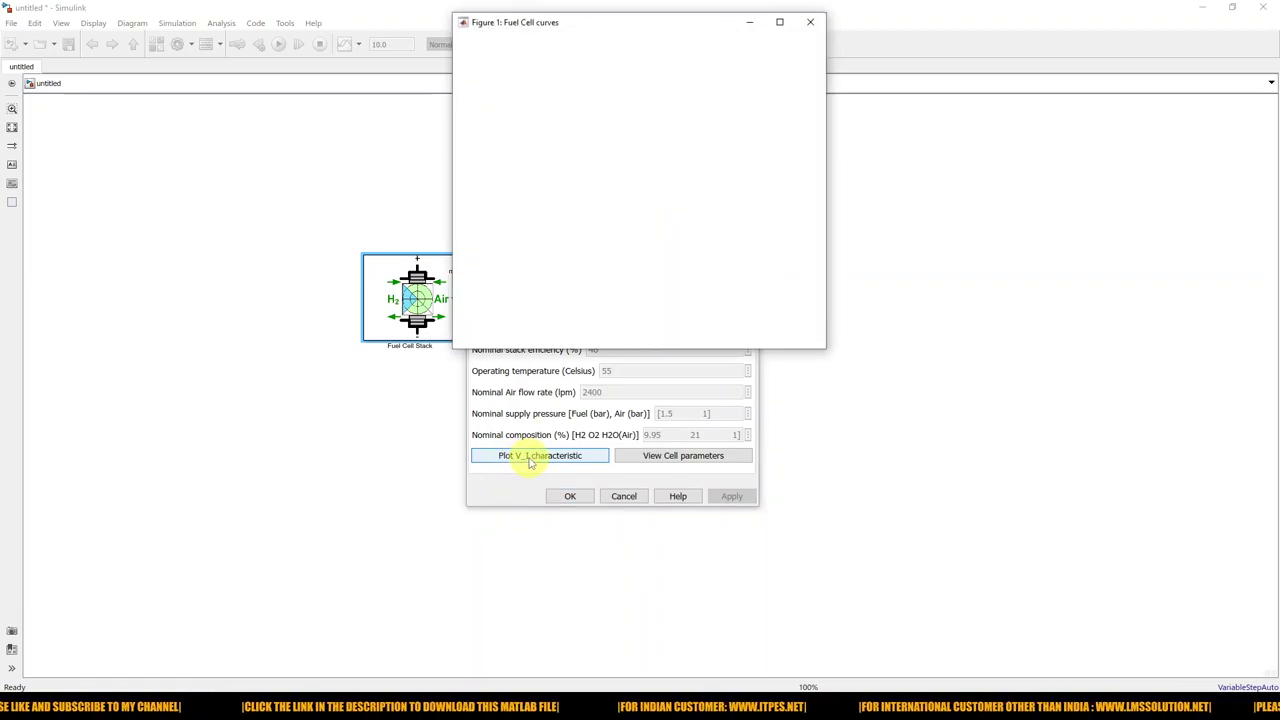
{"action": "left_click_drag", "start_coordinate": [588, 23], "coordinate": [530, 85]}
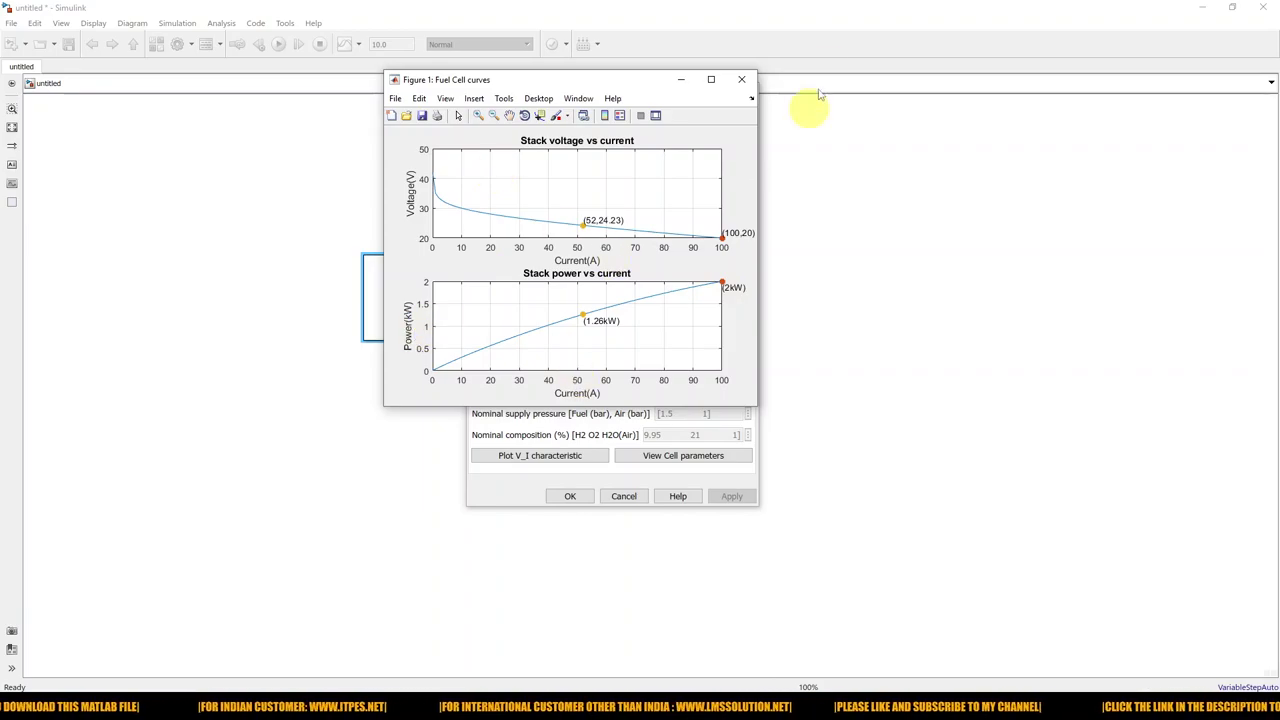
{"action": "left_click", "coordinate": [741, 79]}
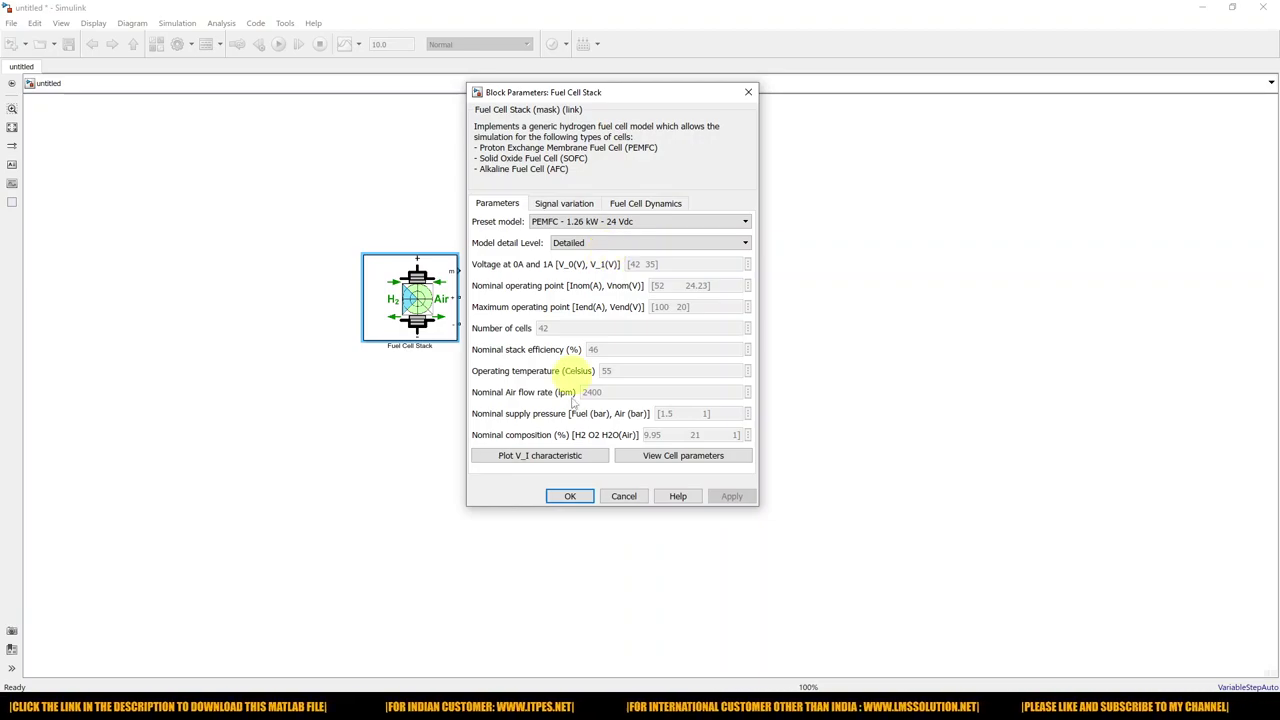
{"action": "left_click", "coordinate": [567, 496]}
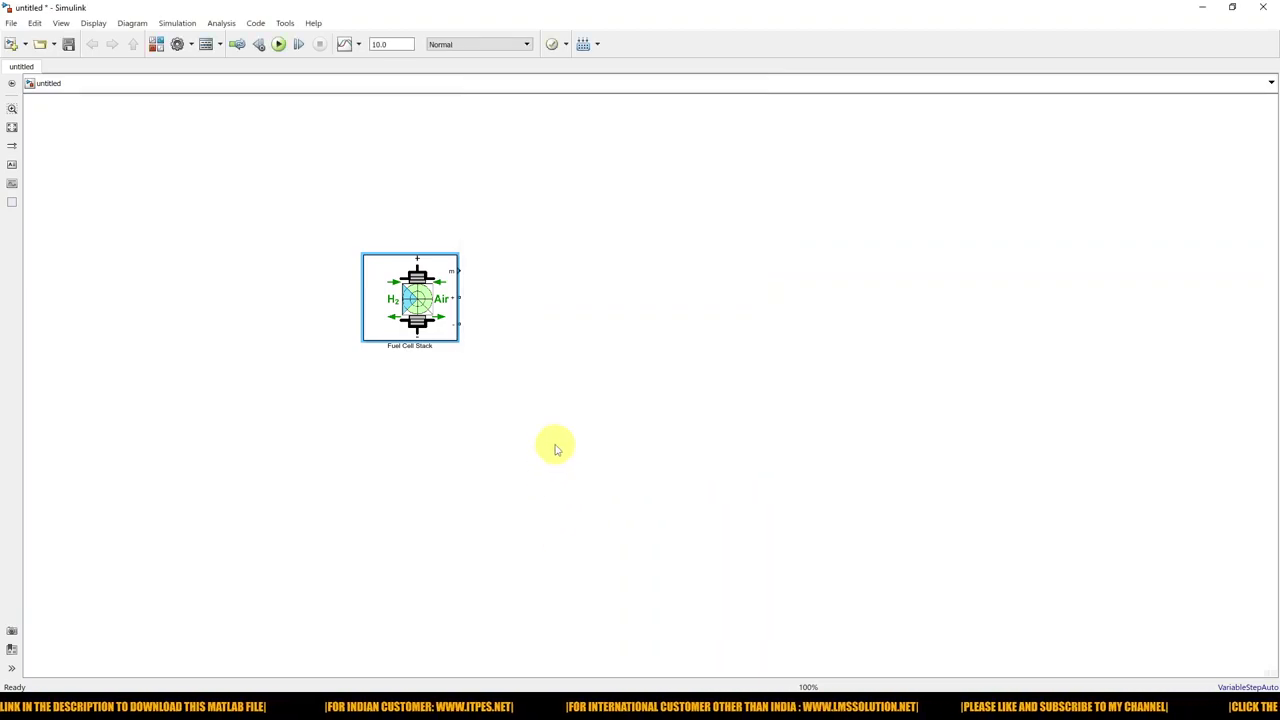
- Add a Series RLC Branch block beside the Fuel Cell Stack
{"action": "double_click", "coordinate": [585, 410]}
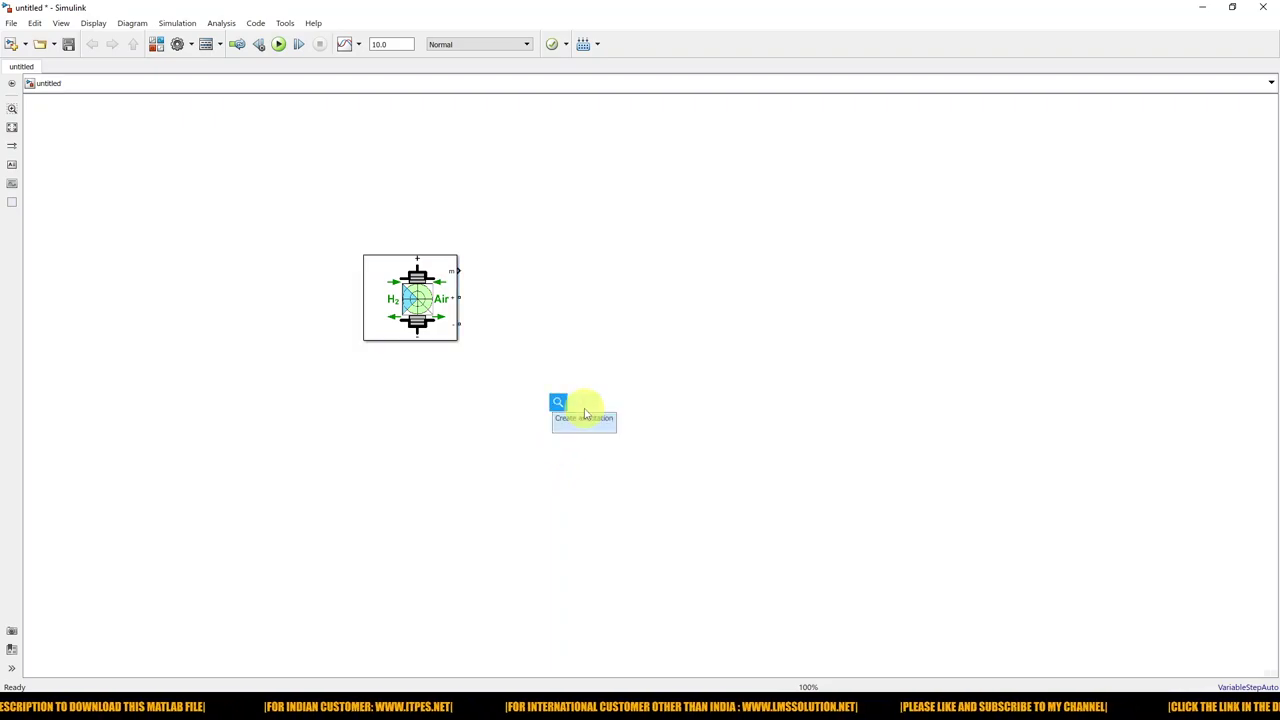
{"action": "type", "text": "ser"}
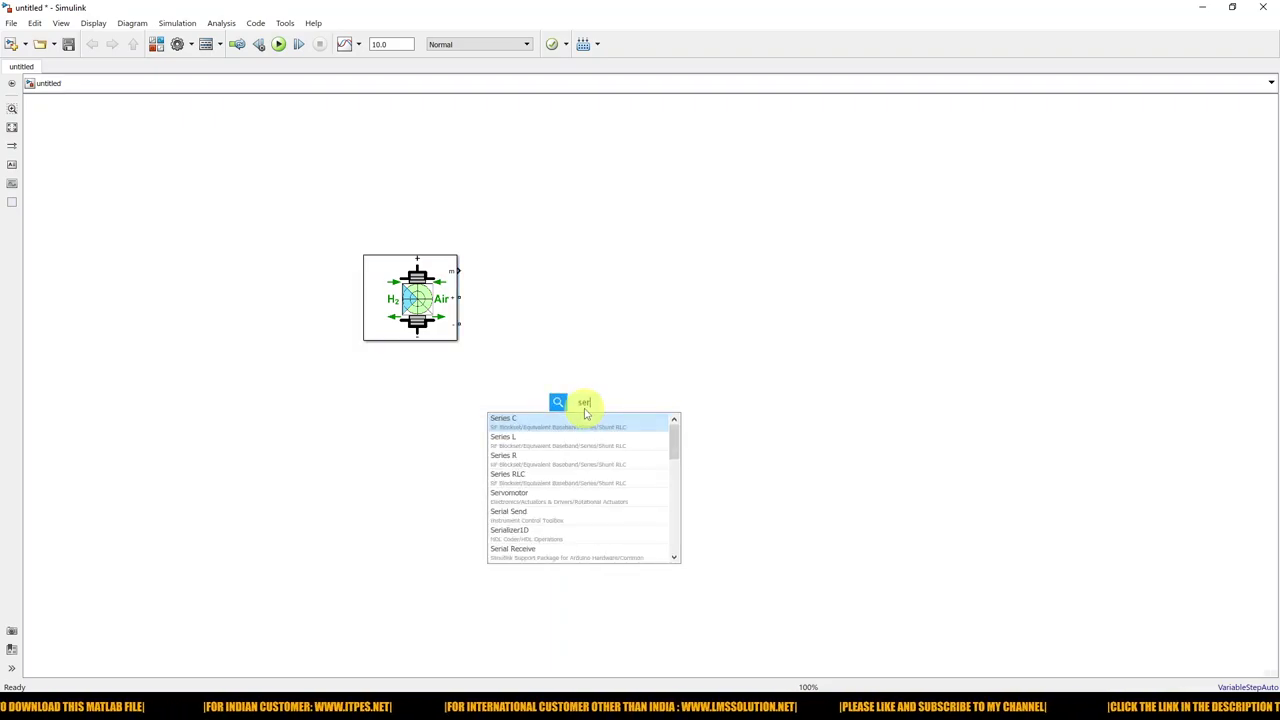
{"action": "type", "text": "ies r"}
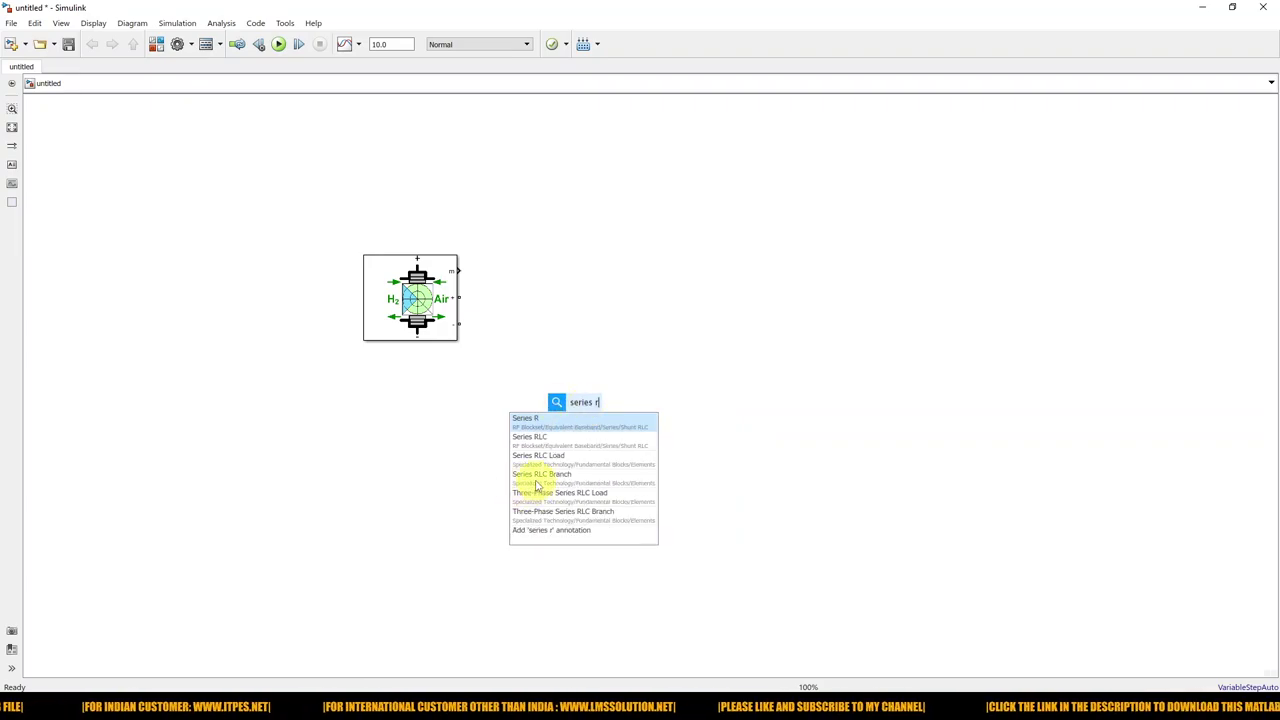
{"action": "left_click", "coordinate": [537, 483]}
{"action": "left_click_drag", "start_coordinate": [500, 457], "coordinate": [531, 322]}
- Rotate the Series RLC Branch to vertical and wire it across the fuel cell's positive and negative terminals
{"action": "left_click", "coordinate": [586, 410]}
{"action": "key", "text": "ctrl+r"}
{"action": "left_click", "coordinate": [546, 280]}
{"action": "left_click", "coordinate": [541, 322]}
{"action": "left_click", "coordinate": [575, 333]}
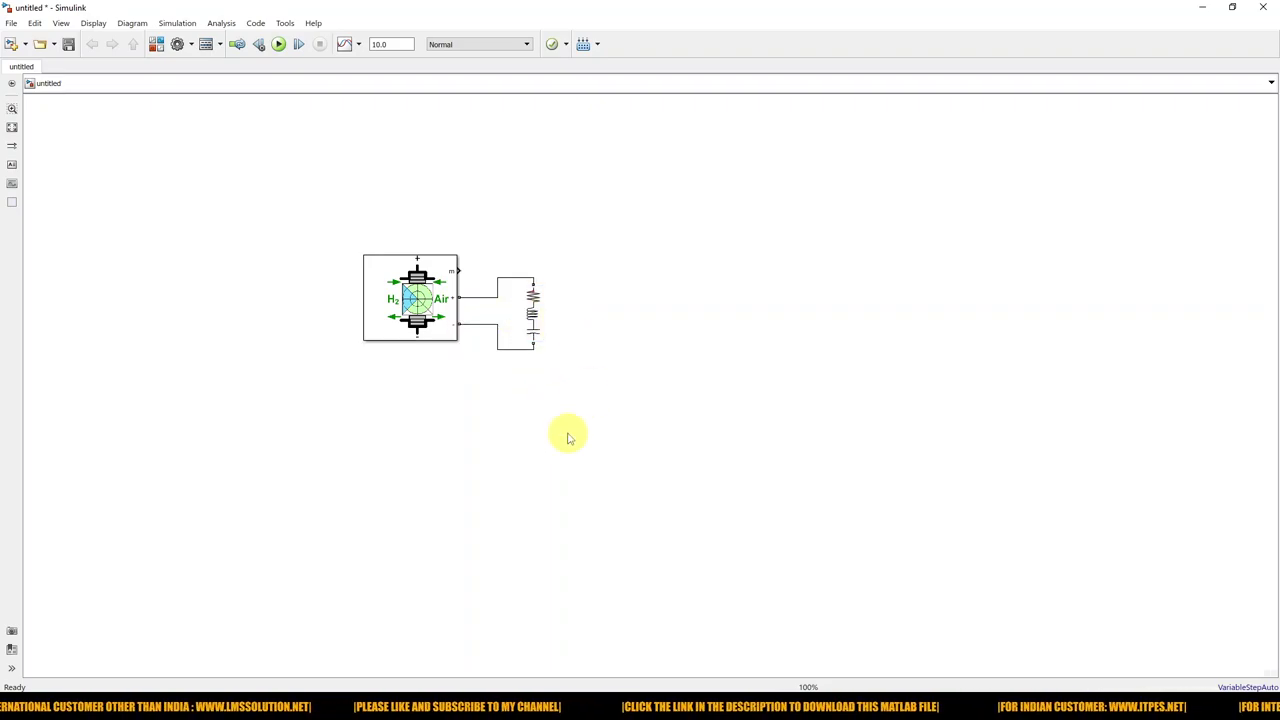
- Change the Series RLC Branch's branch type to C, keeping the default capacitance
{"action": "double_click", "coordinate": [532, 313]}
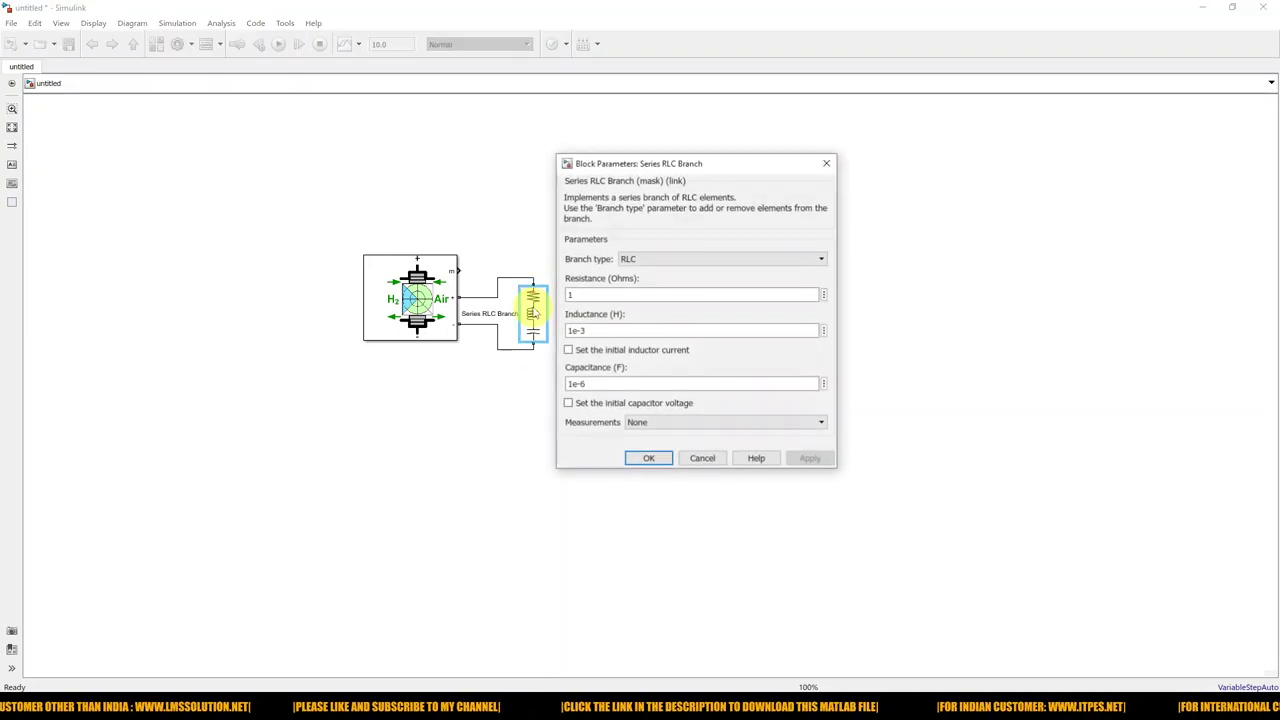
{"action": "left_click", "coordinate": [632, 262]}
{"action": "left_click", "coordinate": [634, 304]}
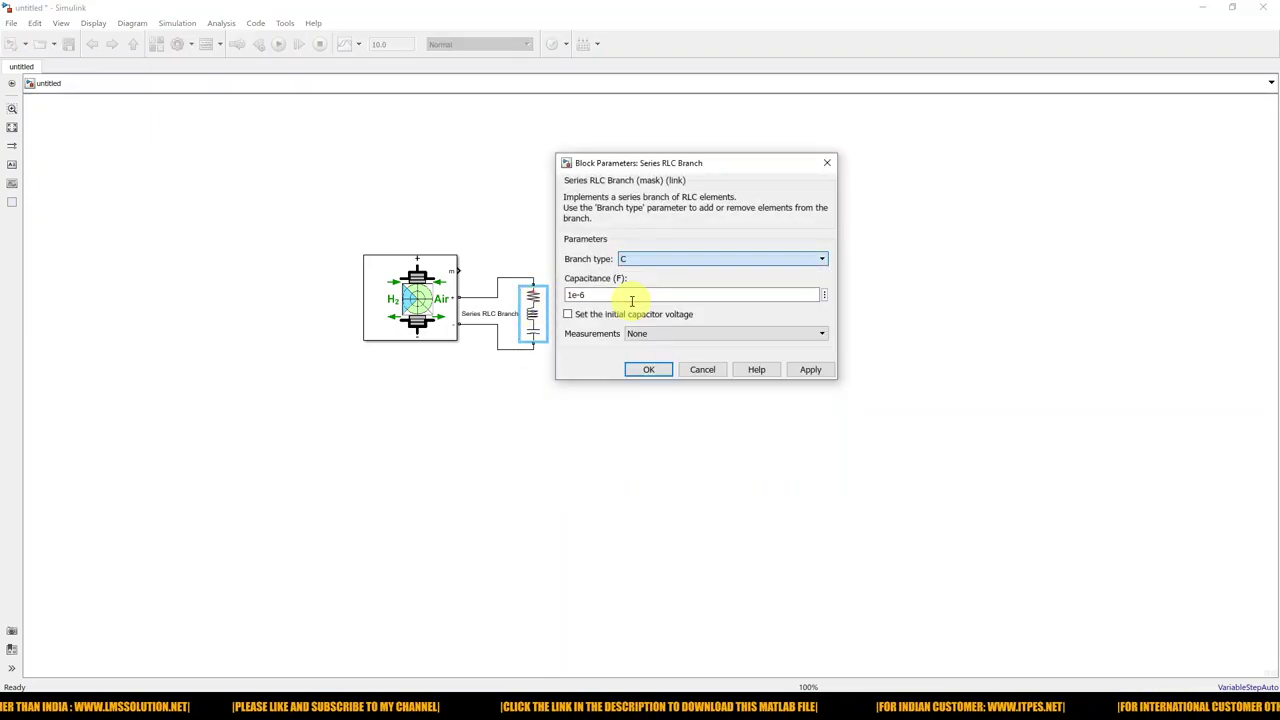
{"action": "left_click", "coordinate": [645, 371]}
{"action": "left_click", "coordinate": [559, 386]}
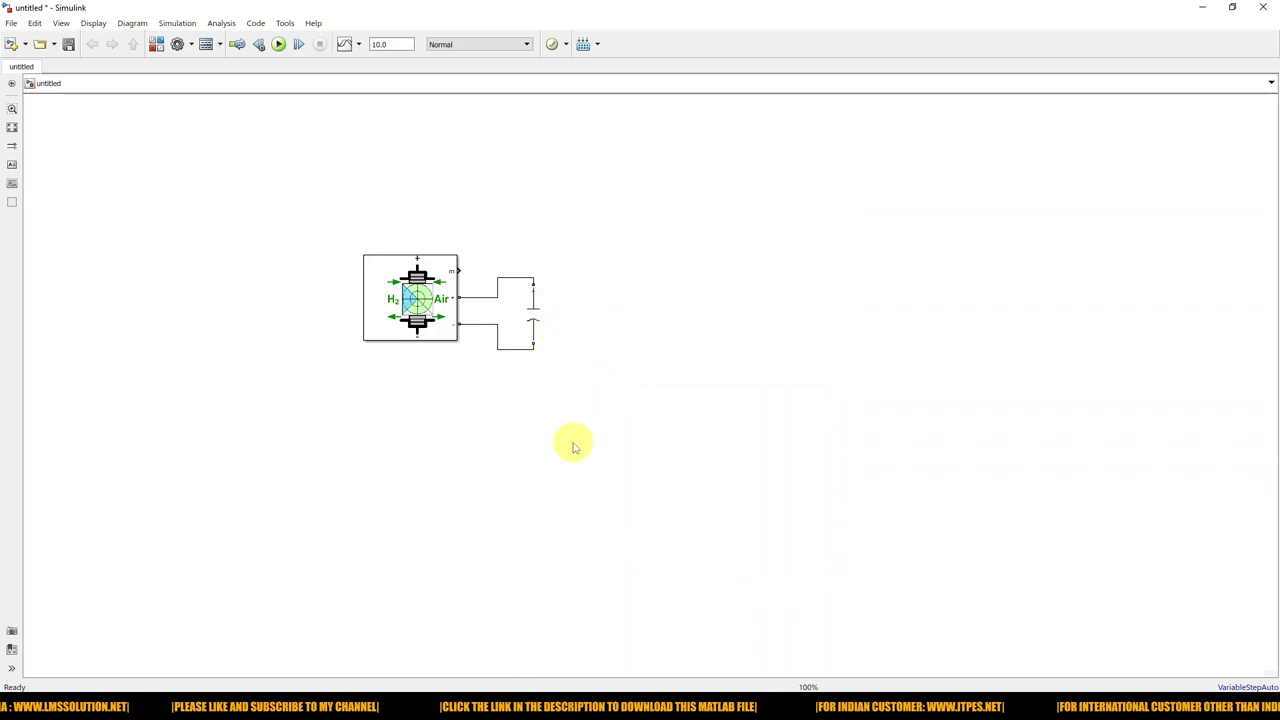
- Add an IGBT/Diode block above the capacitor's output side and connect its collector to the positive line
{"action": "double_click", "coordinate": [573, 447]}
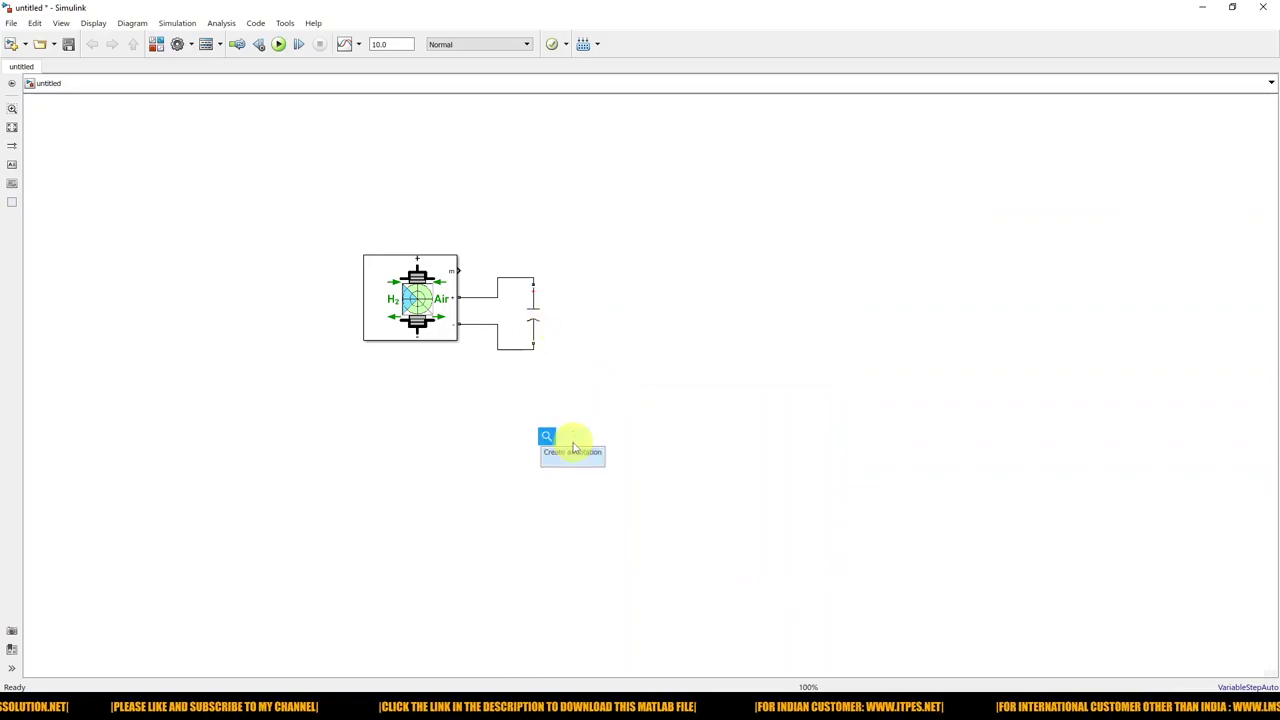
{"action": "type", "text": "igbt"}
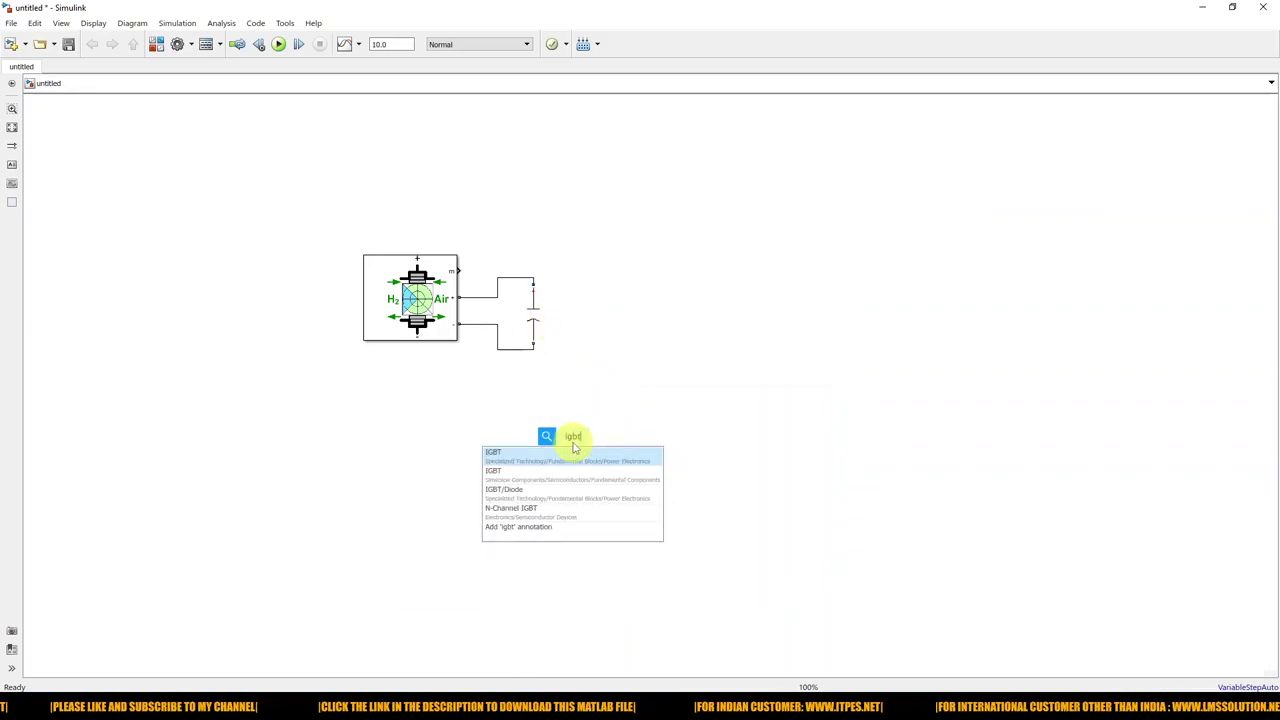
{"action": "left_click", "coordinate": [527, 495]}
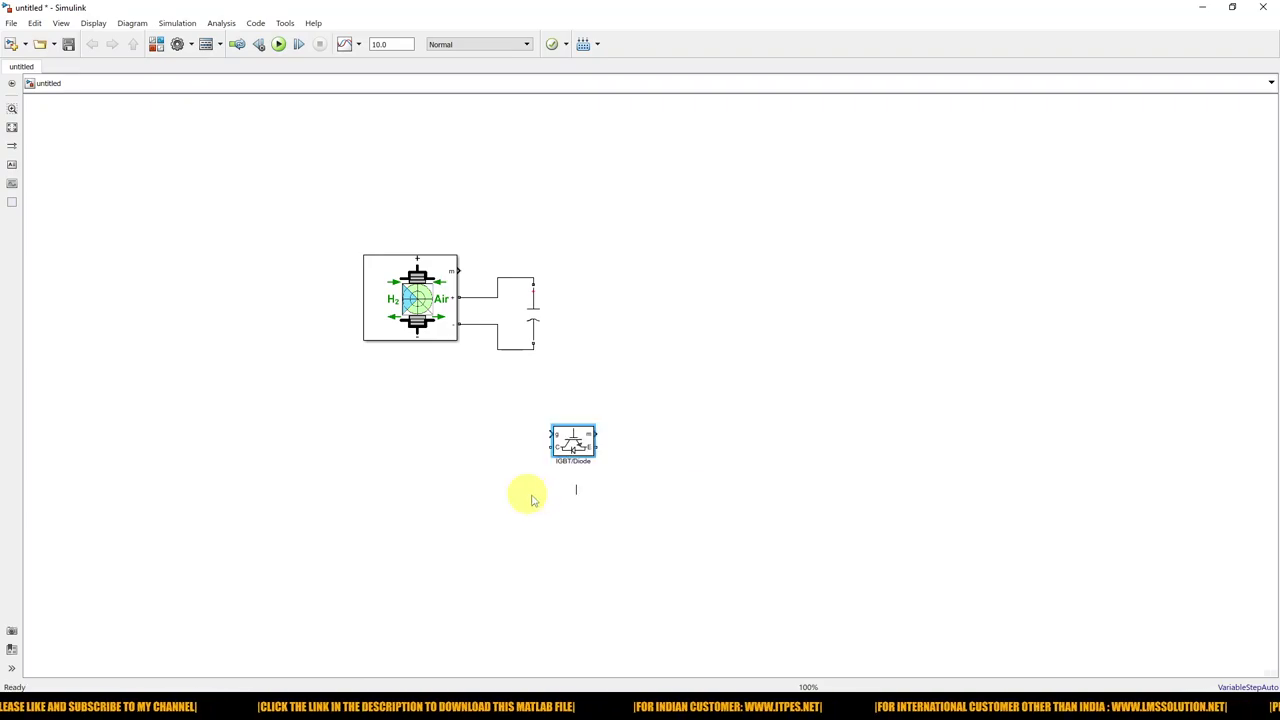
{"action": "left_click_drag", "start_coordinate": [578, 430], "coordinate": [586, 252]}
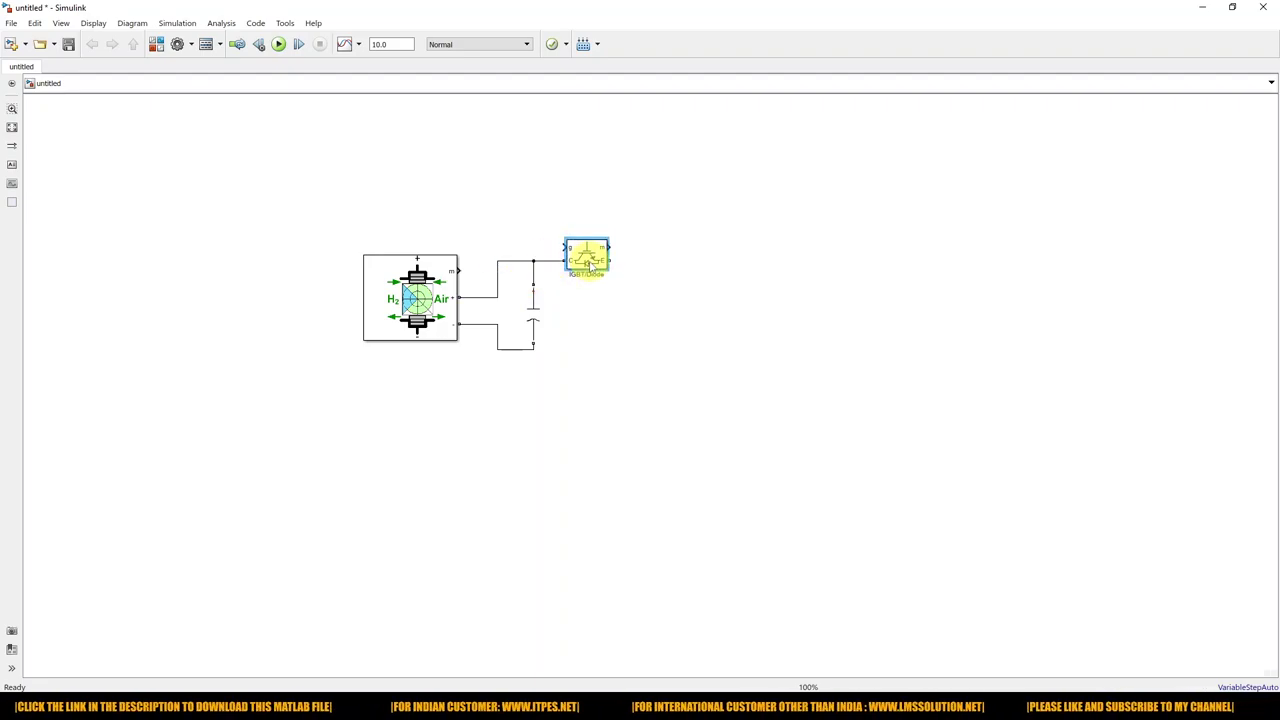
- Add a Specialized Technology Diode block, rotate it to vertical and wire it between the IGBT's emitter and the negative line
{"action": "double_click", "coordinate": [619, 408]}
{"action": "type", "text": "diode"}
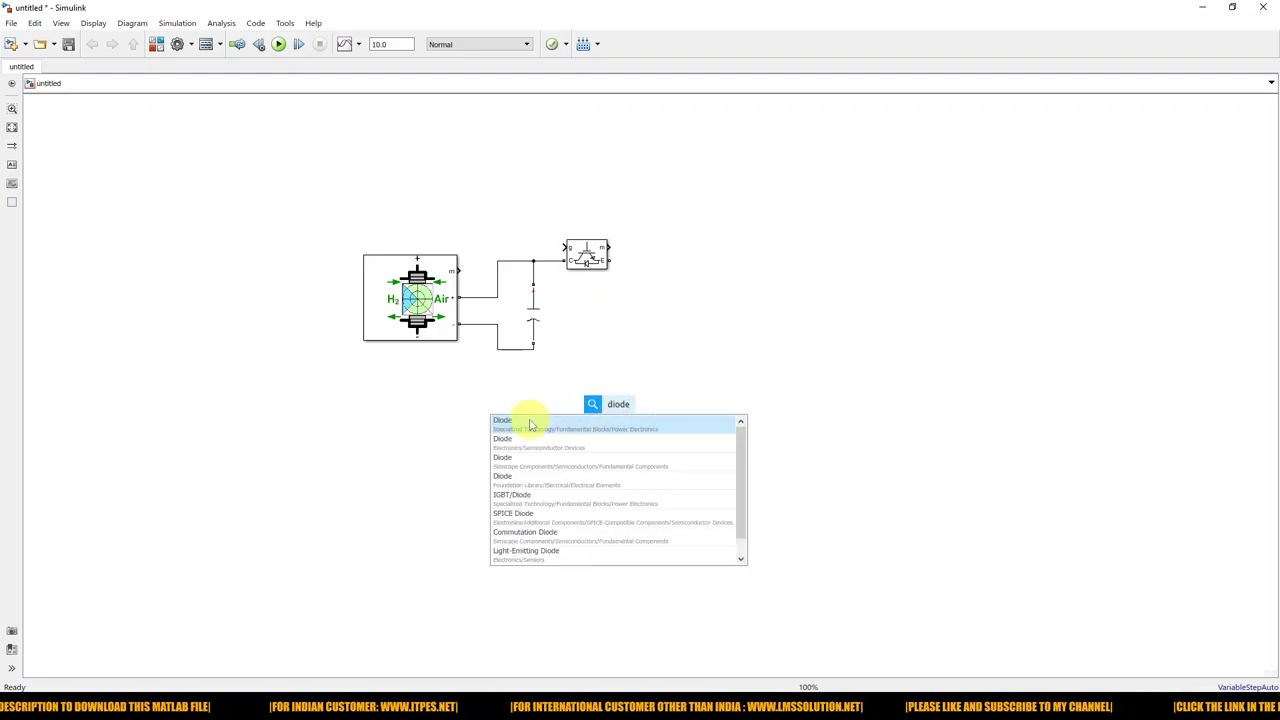
{"action": "left_click", "coordinate": [527, 427]}
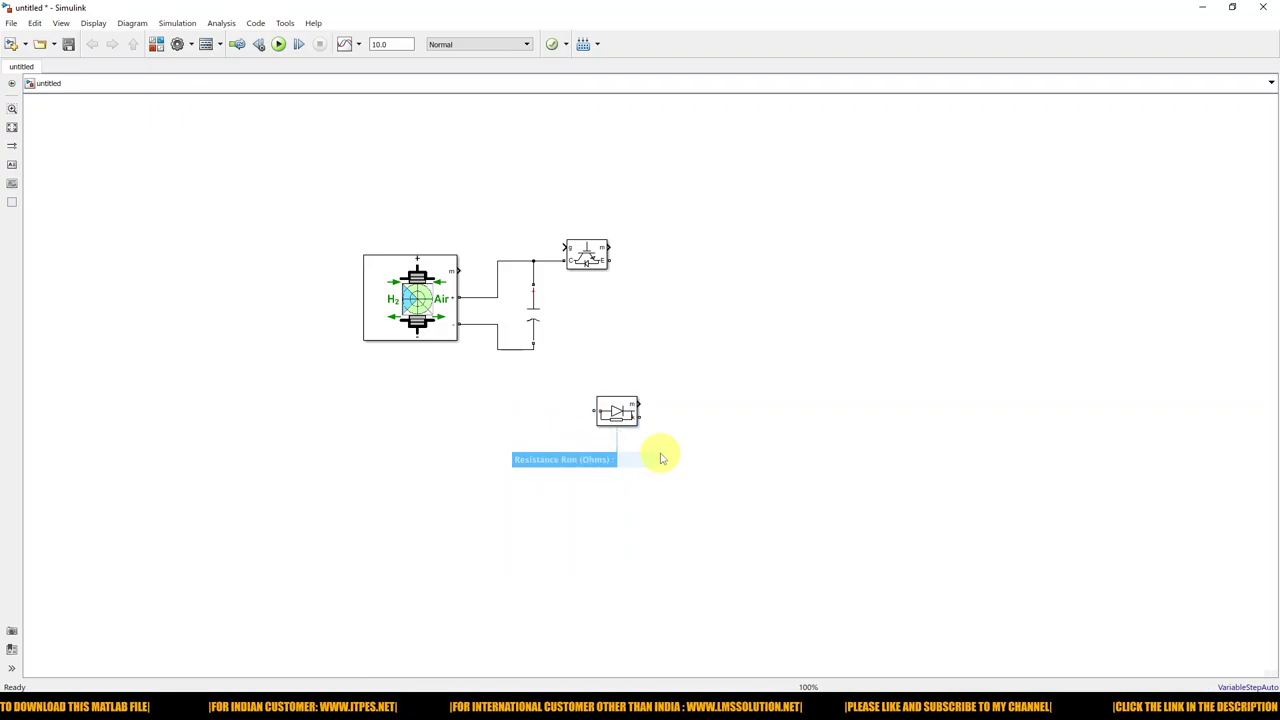
{"action": "key", "text": "ctrl+r"}
{"action": "mouse_move", "coordinate": [625, 416]}
{"action": "left_mouse_down"}
{"action": "mouse_move", "coordinate": [657, 337]}
{"action": "mouse_move", "coordinate": [638, 326]}
{"action": "mouse_move", "coordinate": [643, 307]}
{"action": "mouse_move", "coordinate": [610, 261]}
{"action": "left_mouse_up"}
{"action": "mouse_move", "coordinate": [630, 328]}
{"action": "left_mouse_down"}
{"action": "mouse_move", "coordinate": [626, 354]}
{"action": "mouse_move", "coordinate": [541, 352]}
{"action": "left_mouse_up"}
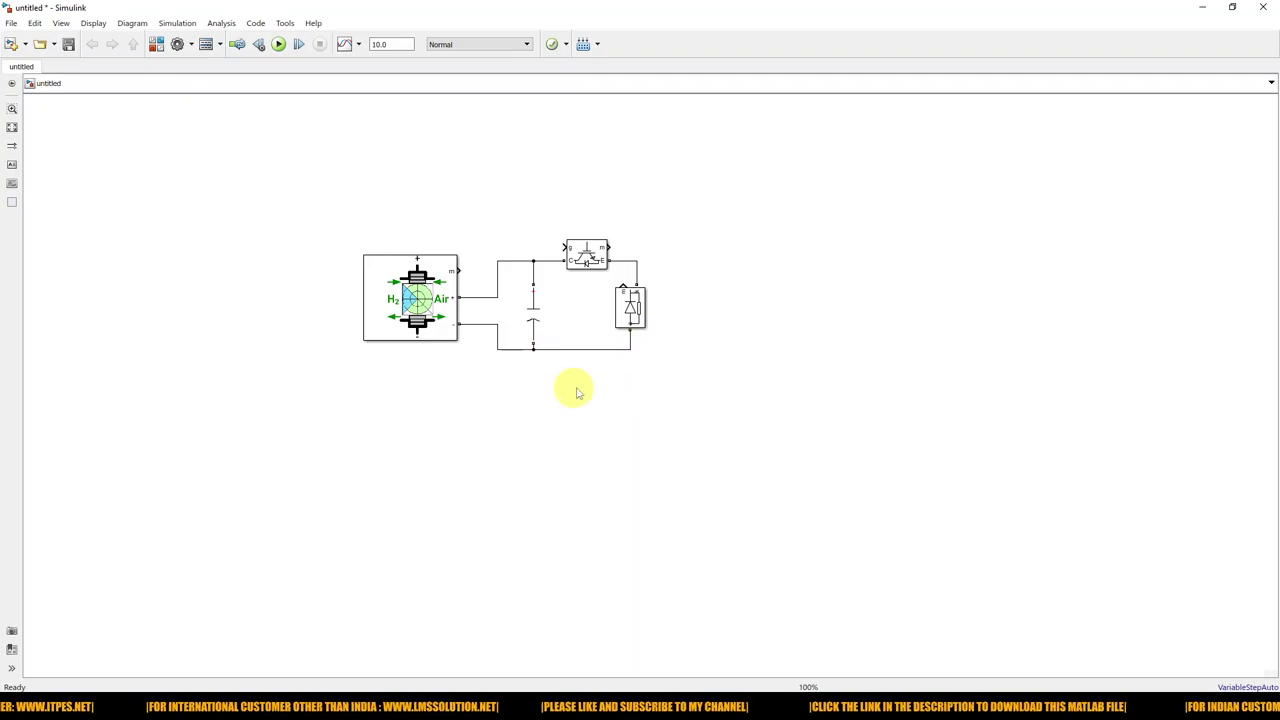
- Copy the capacitor branch to the right of the IGBT, rotate it to horizontal and connect it to the IGBT's emitter line
{"action": "left_click", "coordinate": [537, 324]}
{"action": "left_click_drag", "start_coordinate": [537, 324], "coordinate": [697, 266]}
{"action": "key", "text": "ctrl+r"}
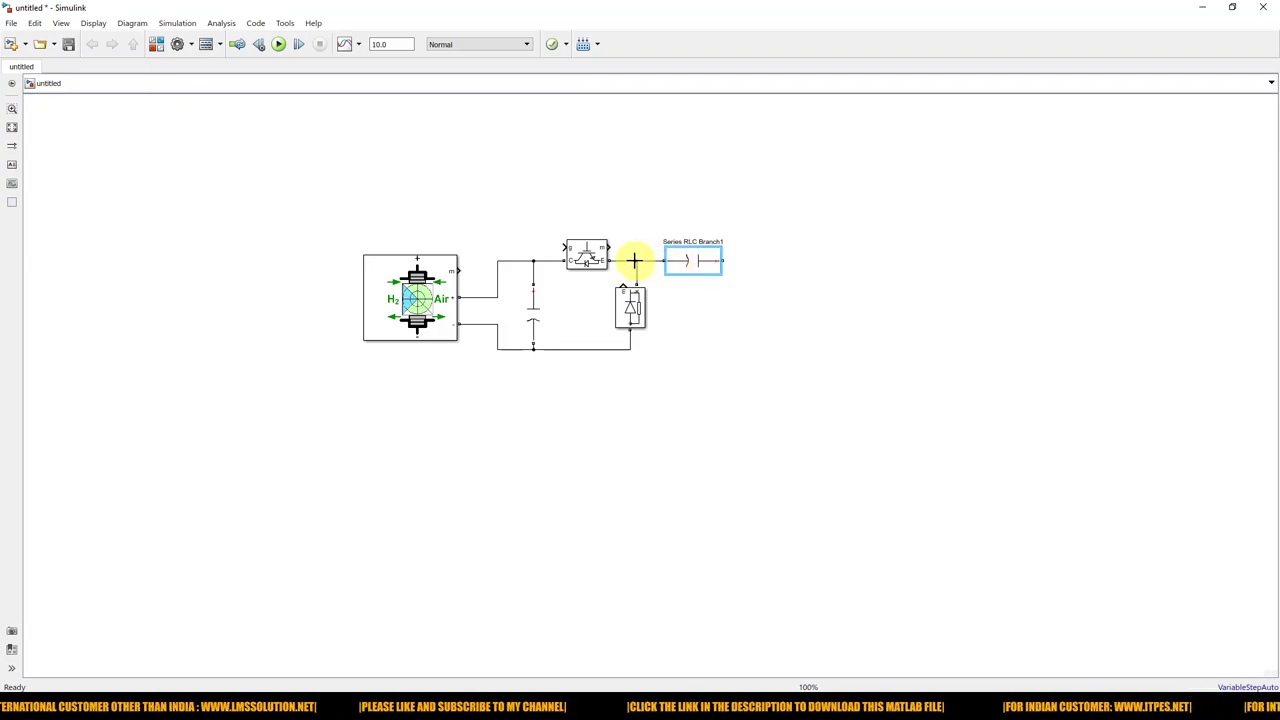
- Change the copied horizontal branch's type to L, keeping the default inductance
{"action": "double_click", "coordinate": [705, 264]}
{"action": "left_click", "coordinate": [806, 251]}
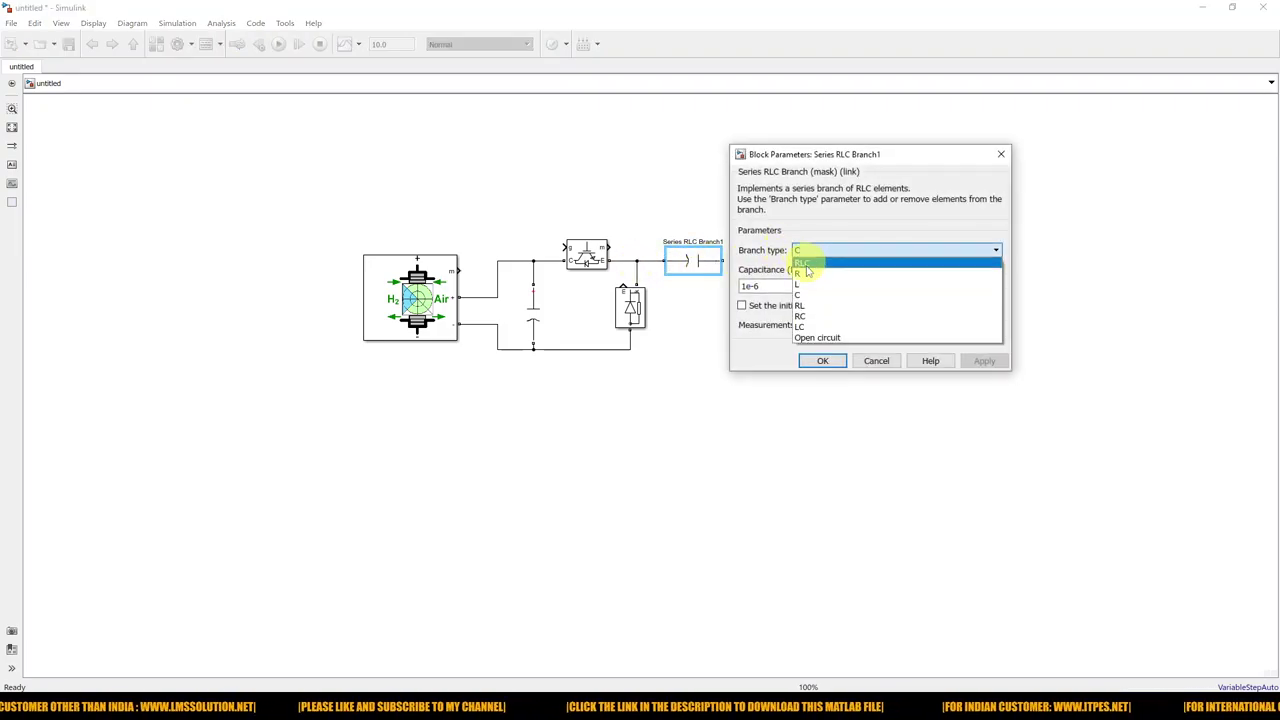
{"action": "left_click", "coordinate": [806, 283]}
{"action": "left_click", "coordinate": [819, 359]}
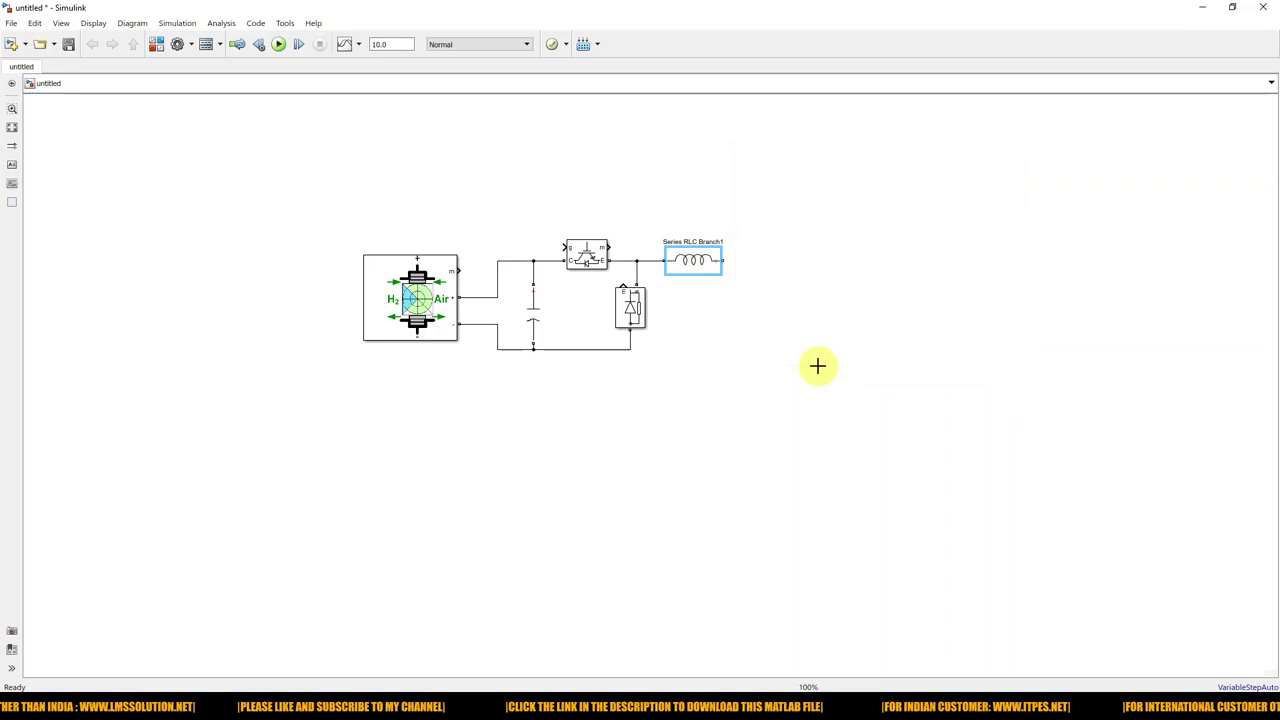
- Copy the inductor, rotate the copy to vertical and wire it between the inductor's output and the negative line
{"action": "left_click_drag", "start_coordinate": [714, 284], "coordinate": [725, 260]}
{"action": "key", "text": "ctrl+r"}
{"action": "left_click", "coordinate": [747, 287]}
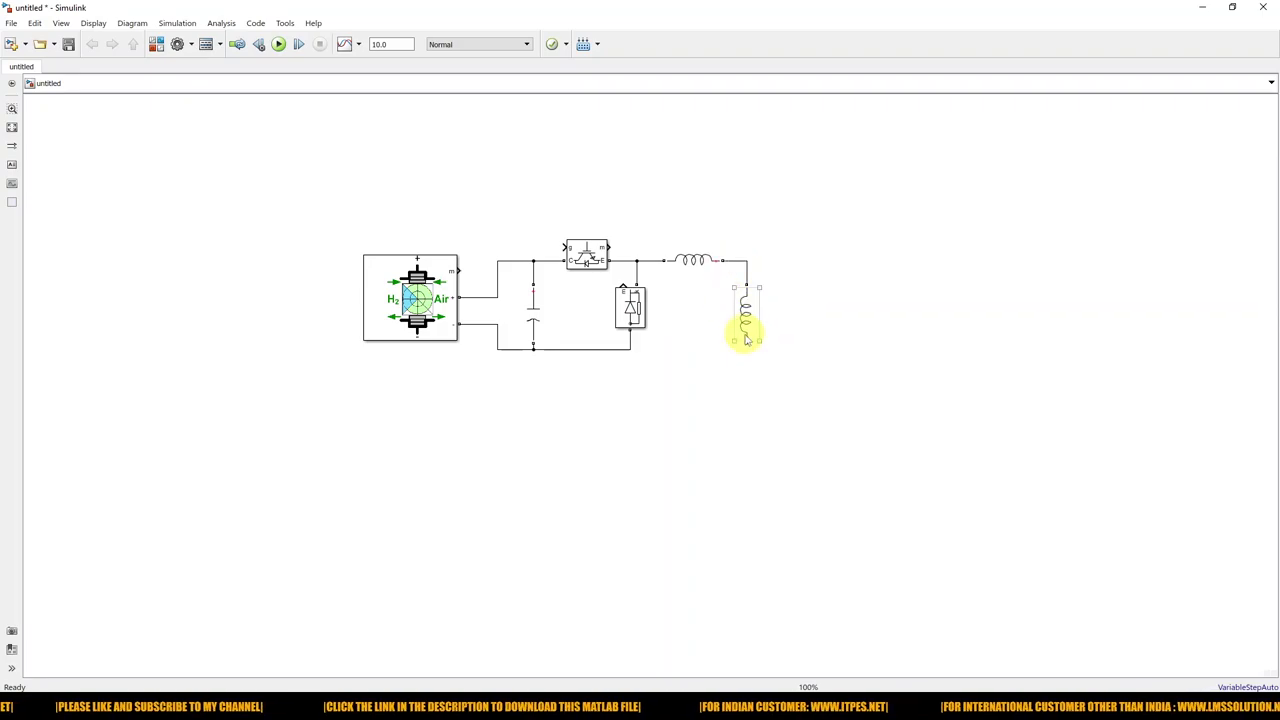
{"action": "left_click_drag", "start_coordinate": [746, 343], "coordinate": [629, 349]}
- Change the vertical output branch's type to C, keeping the default capacitance
{"action": "left_click", "coordinate": [745, 322]}
{"action": "double_click", "coordinate": [745, 322]}
{"action": "left_click", "coordinate": [838, 303]}
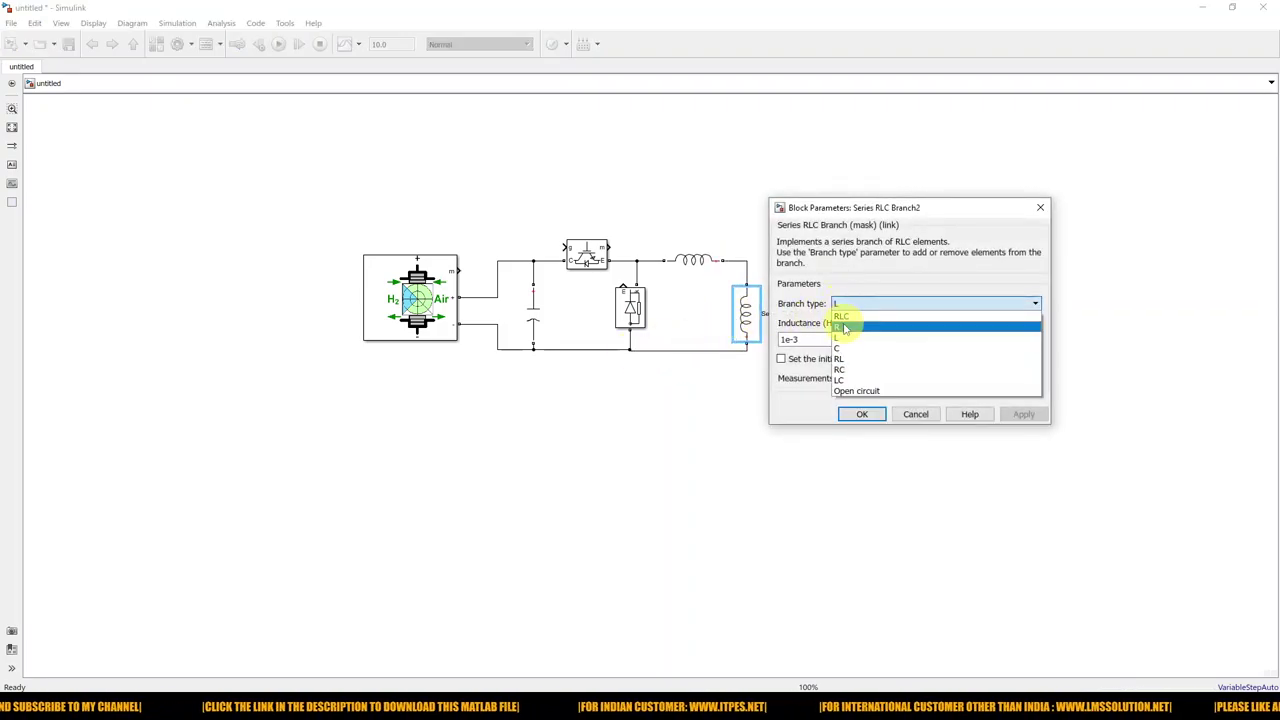
{"action": "left_click", "coordinate": [845, 347]}
{"action": "left_click", "coordinate": [860, 413]}
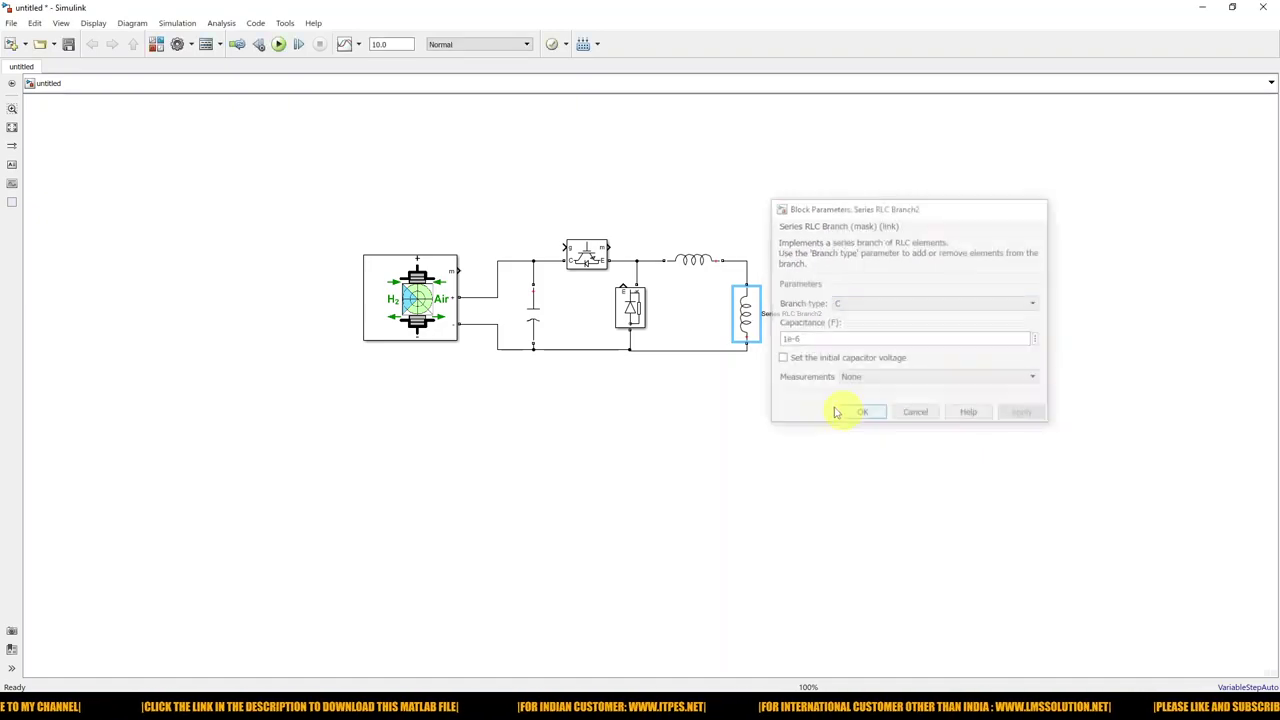
- Copy the output capacitor as a load branch and wire it in parallel through a new Specialized Technology Current Measurement block
{"action": "left_click_drag", "start_coordinate": [760, 326], "coordinate": [836, 325]}
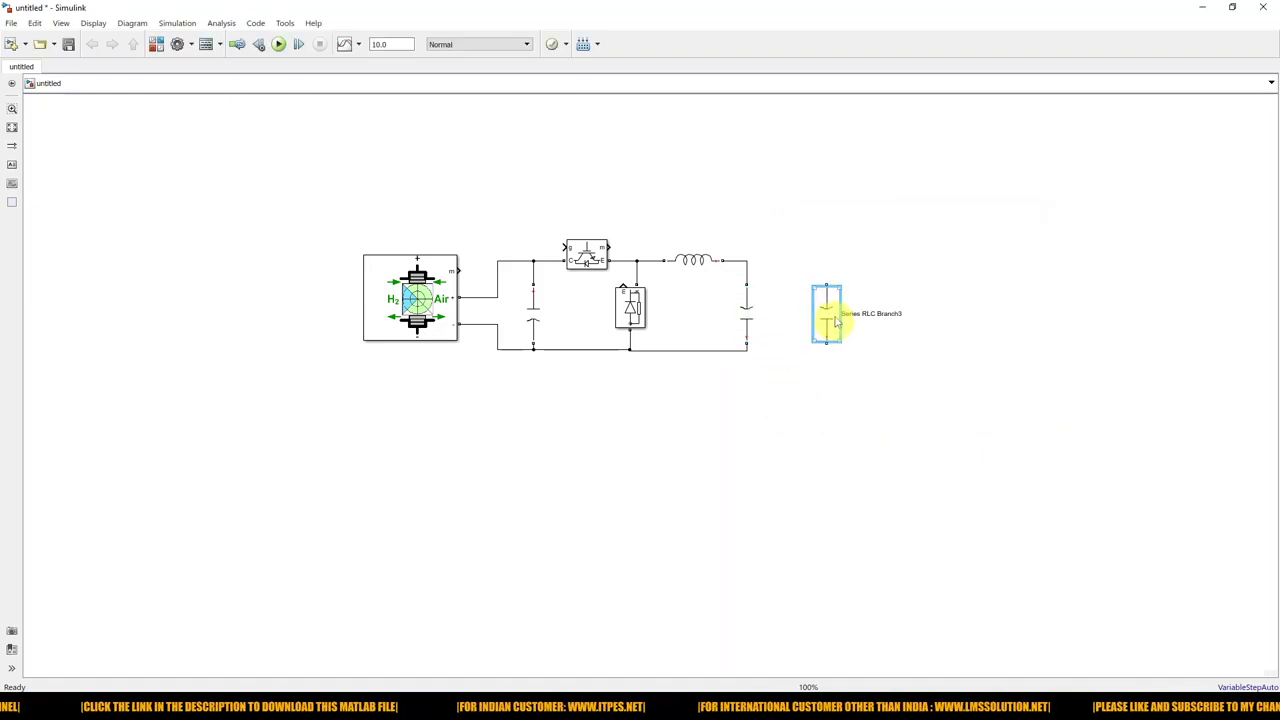
{"action": "double_click", "coordinate": [762, 438]}
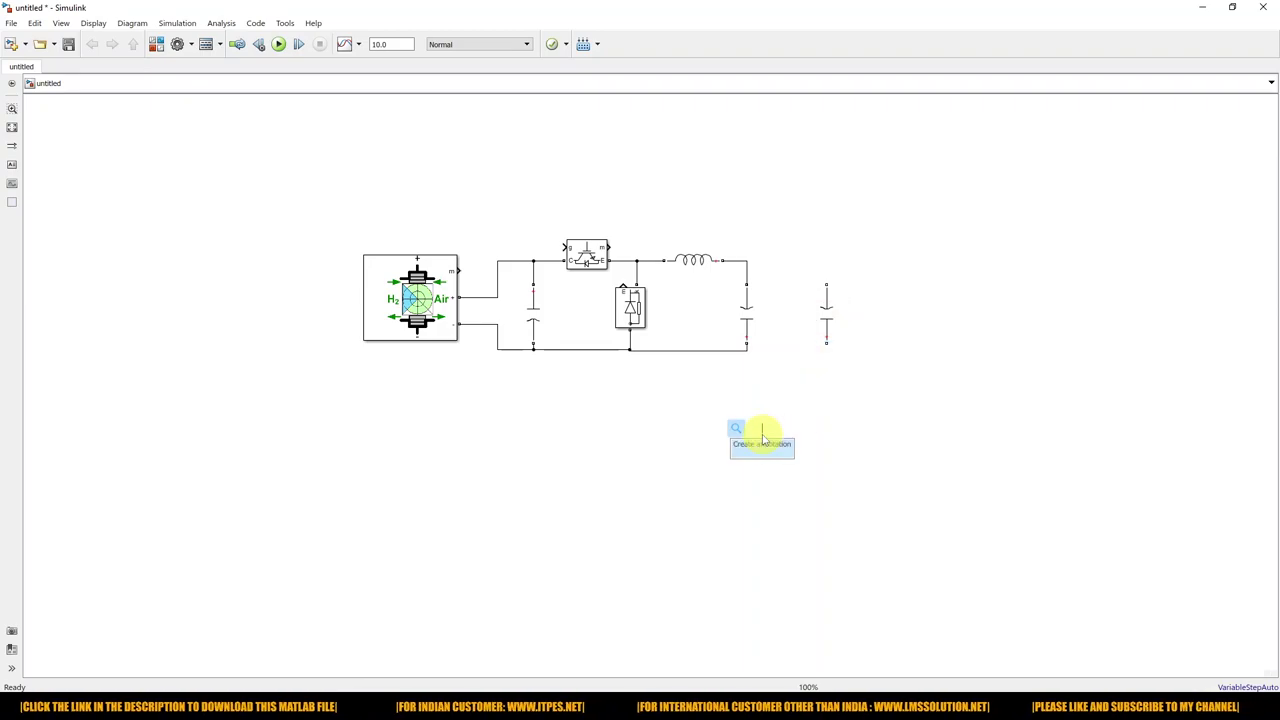
{"action": "type", "text": "curre"}
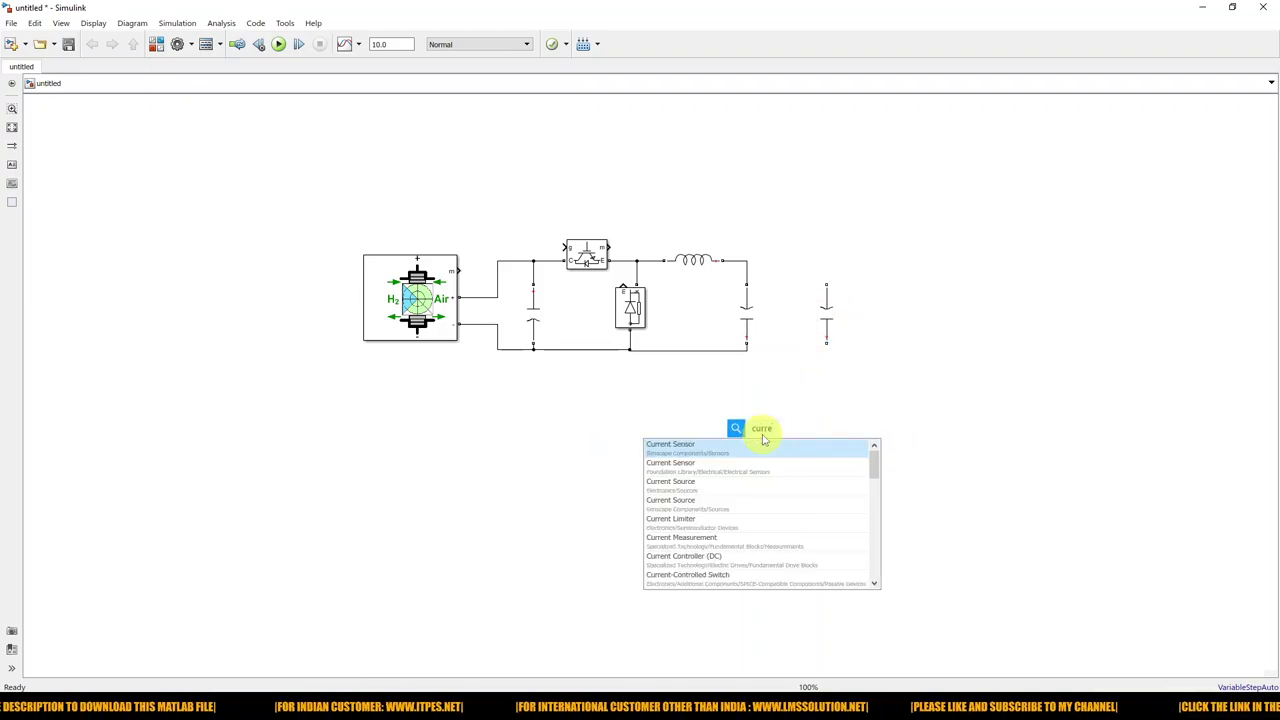
{"action": "left_click", "coordinate": [679, 548]}
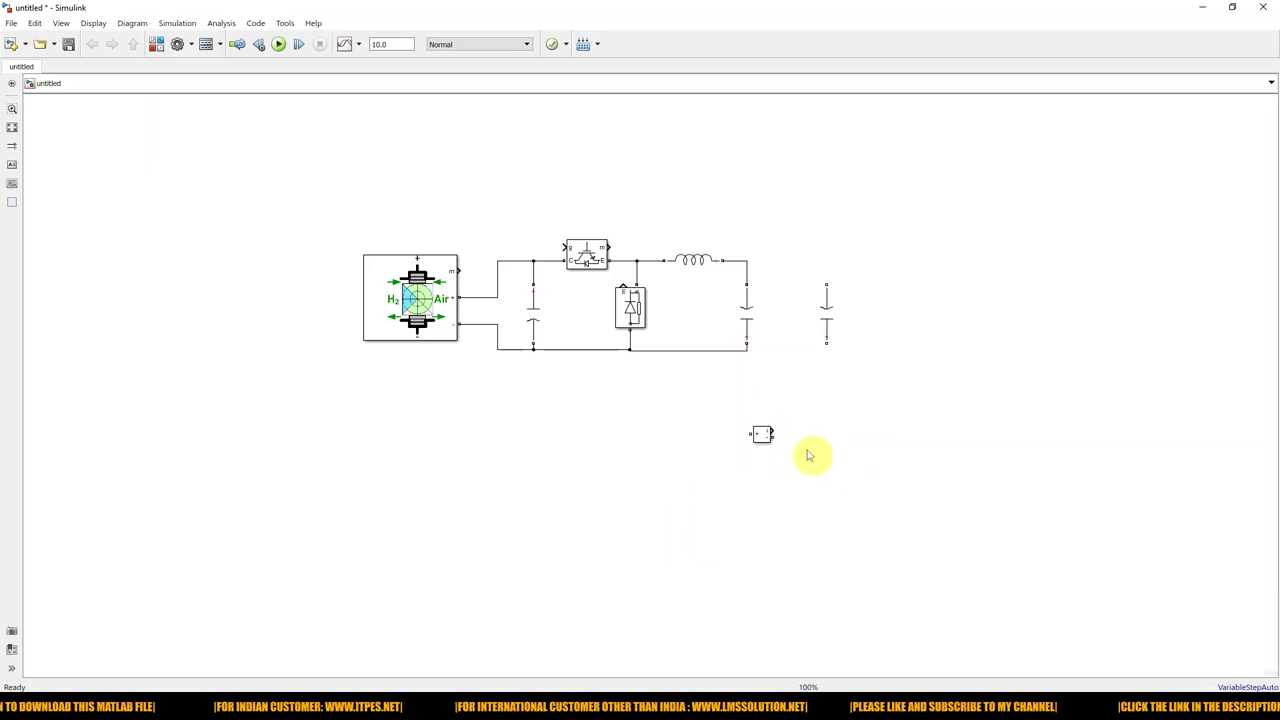
{"action": "mouse_move", "coordinate": [763, 434]}
{"action": "left_mouse_down"}
{"action": "mouse_move", "coordinate": [790, 262]}
{"action": "mouse_move", "coordinate": [748, 261]}
{"action": "mouse_move", "coordinate": [822, 268]}
{"action": "mouse_move", "coordinate": [826, 289]}
{"action": "left_mouse_up"}
{"action": "left_click_drag", "start_coordinate": [824, 344], "coordinate": [747, 350]}
- Change the load branch's type to R, keeping the default resistance
{"action": "double_click", "coordinate": [826, 315]}
{"action": "left_click", "coordinate": [918, 304]}
{"action": "left_click", "coordinate": [920, 322]}
{"action": "left_click", "coordinate": [936, 397]}
- Add a Specialized Technology Voltage Measurement block and wire its terminals across the load resistor
{"action": "double_click", "coordinate": [716, 477]}
{"action": "type", "text": "voltage"}
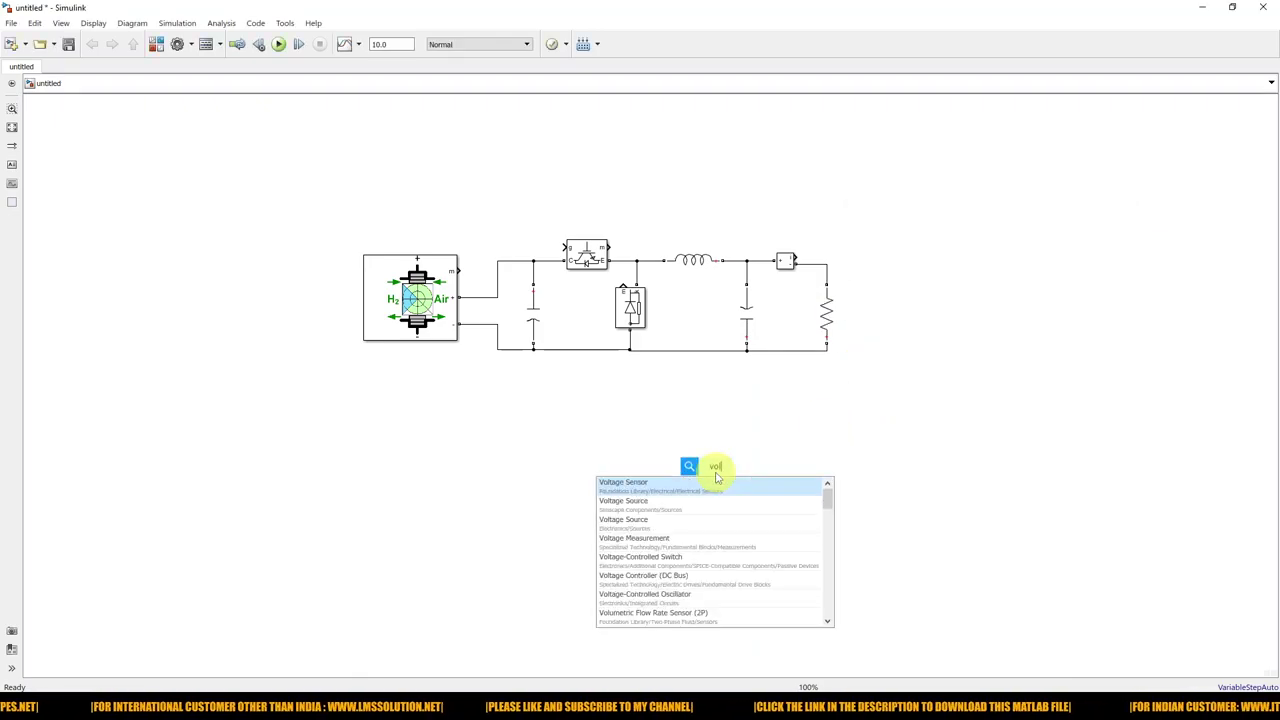
{"action": "left_click", "coordinate": [670, 546]}
{"action": "left_click_drag", "start_coordinate": [717, 471], "coordinate": [827, 266]}
{"action": "left_click_drag", "start_coordinate": [870, 334], "coordinate": [826, 350]}
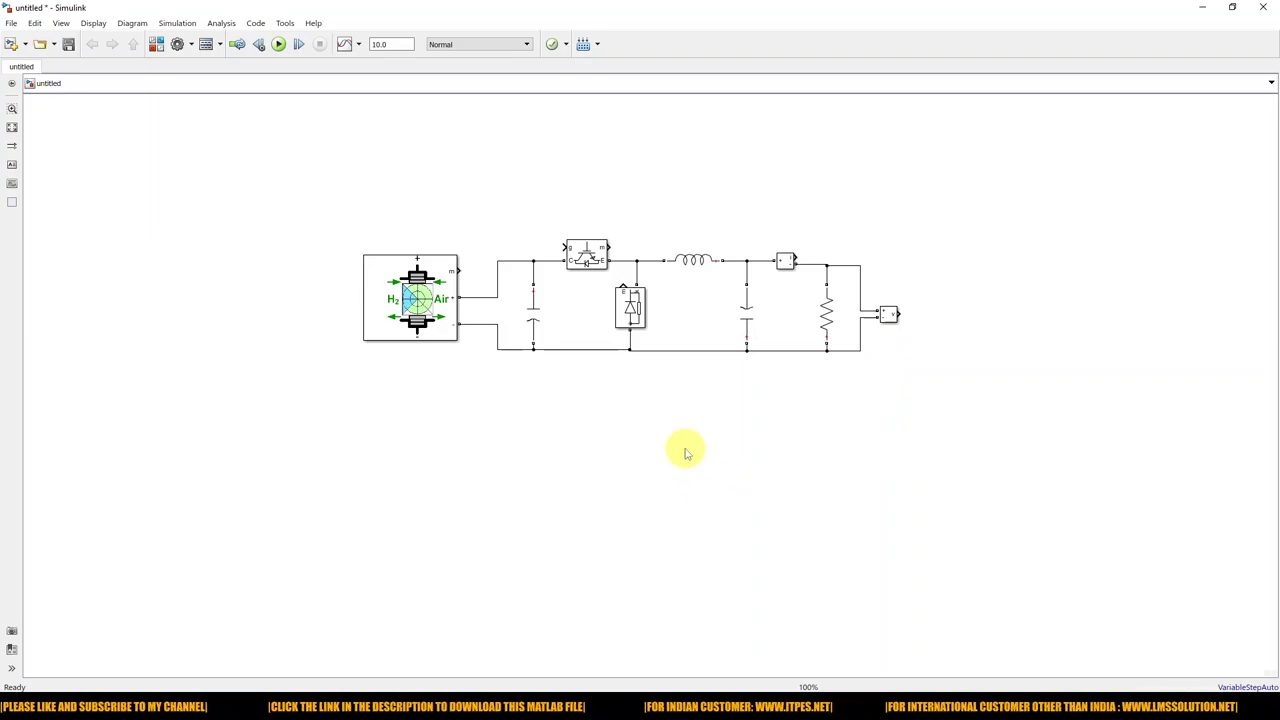
- Add a Sum block below the circuit, turn it to face left and feed it with the voltage measurement output
{"action": "double_click", "coordinate": [667, 486]}
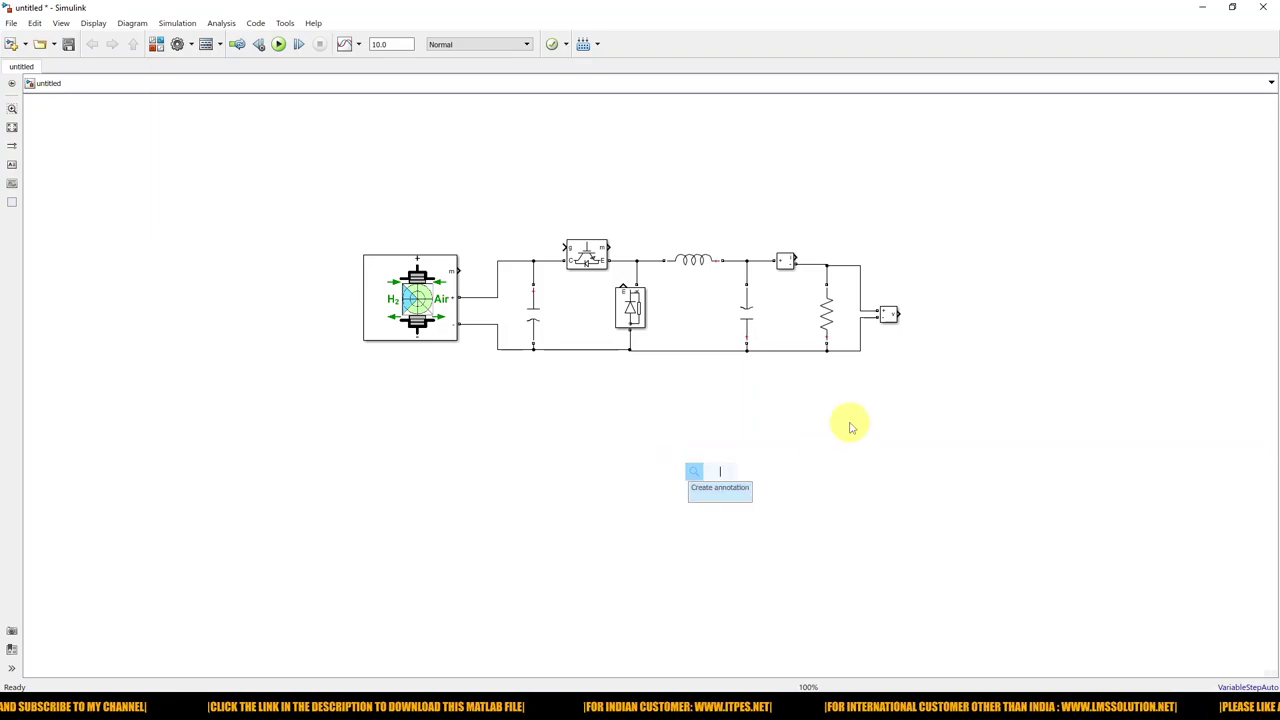
{"action": "type", "text": "sum"}
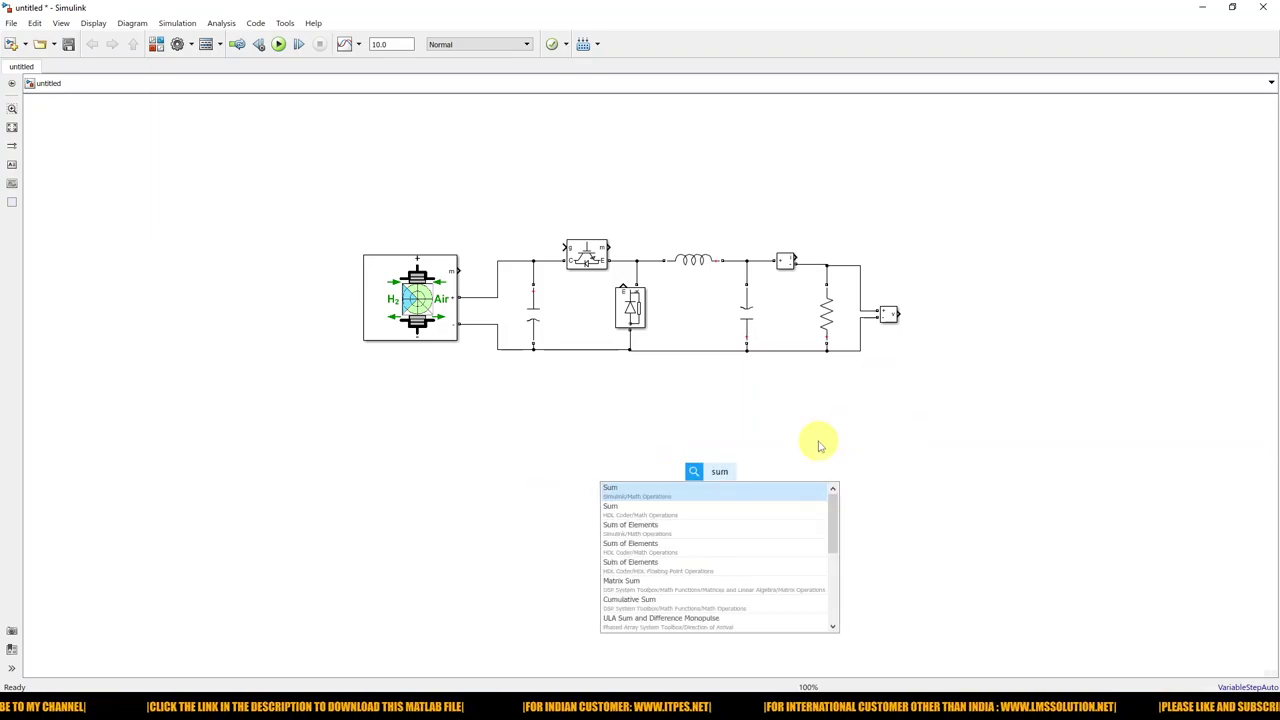
{"action": "left_click", "coordinate": [633, 500]}
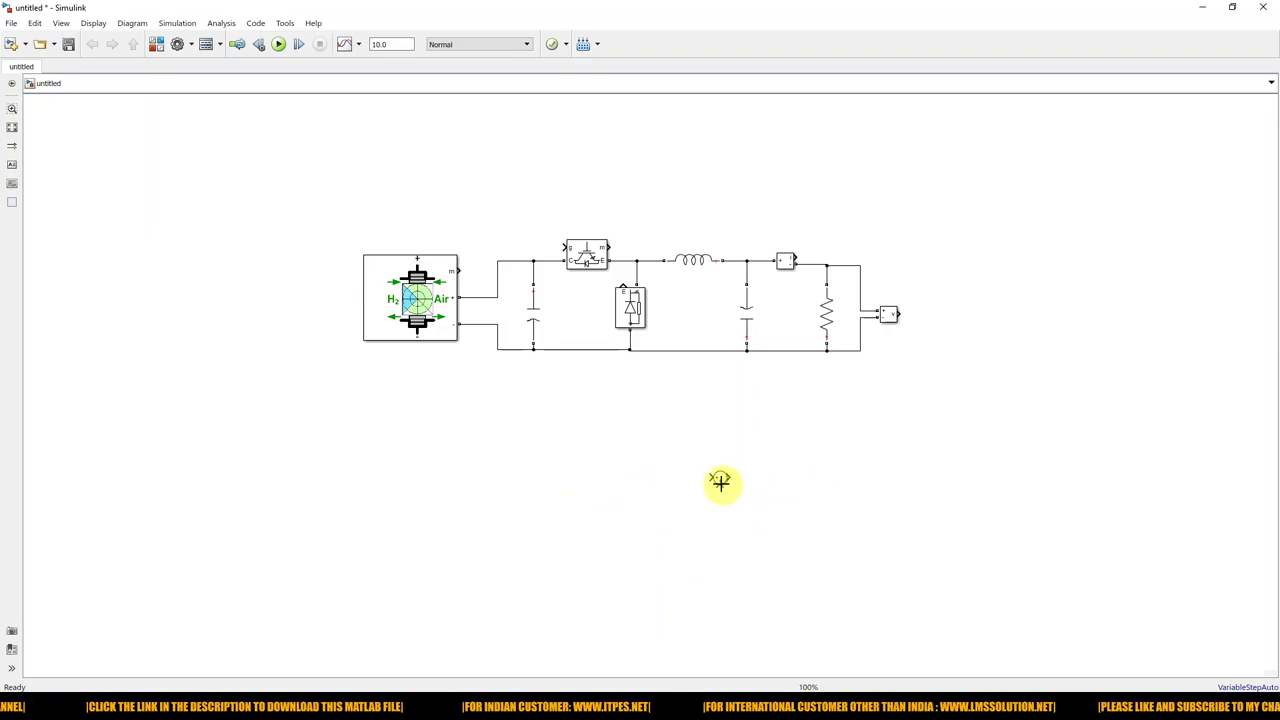
{"action": "key", "text": "ctrl+r"}
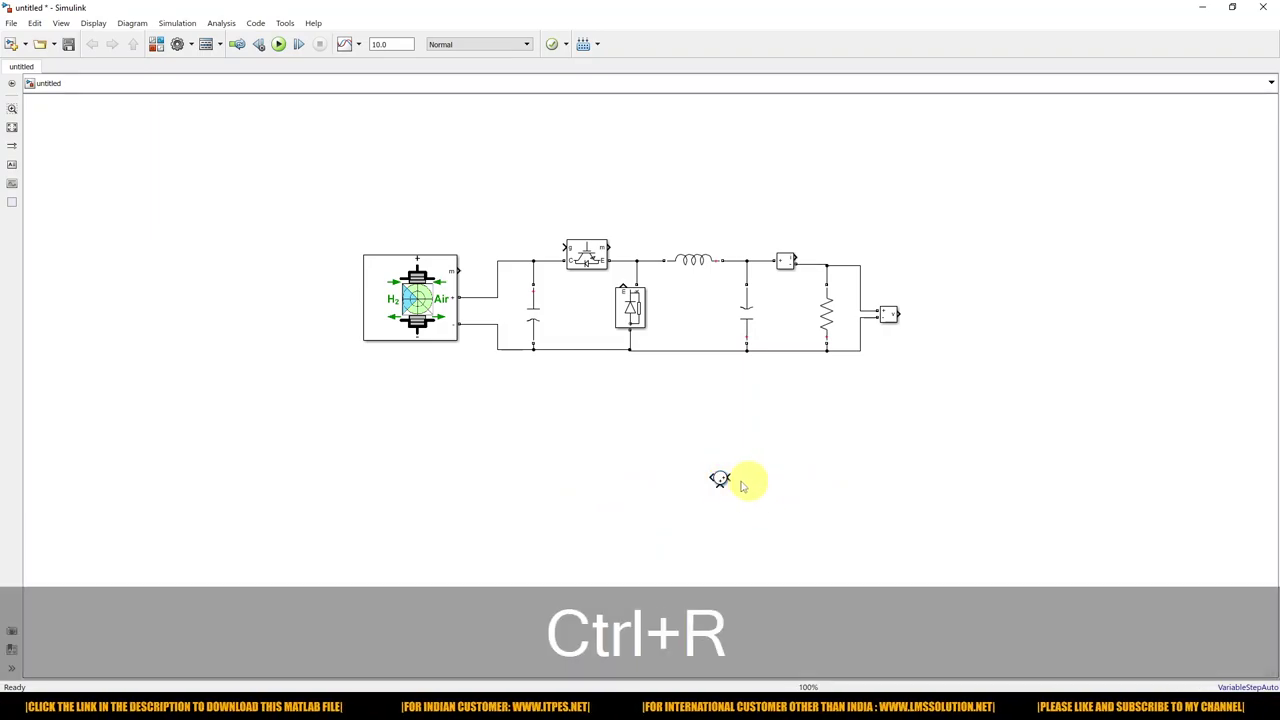
{"action": "mouse_move", "coordinate": [725, 480]}
{"action": "left_mouse_down"}
{"action": "mouse_move", "coordinate": [806, 457]}
{"action": "mouse_move", "coordinate": [900, 391]}
{"action": "mouse_move", "coordinate": [892, 316]}
{"action": "left_mouse_up"}
- Add a Constant block below the Sum block, rotate it to face upward and connect it to the Sum's lower input
{"action": "double_click", "coordinate": [796, 526]}
{"action": "type", "text": "con"}
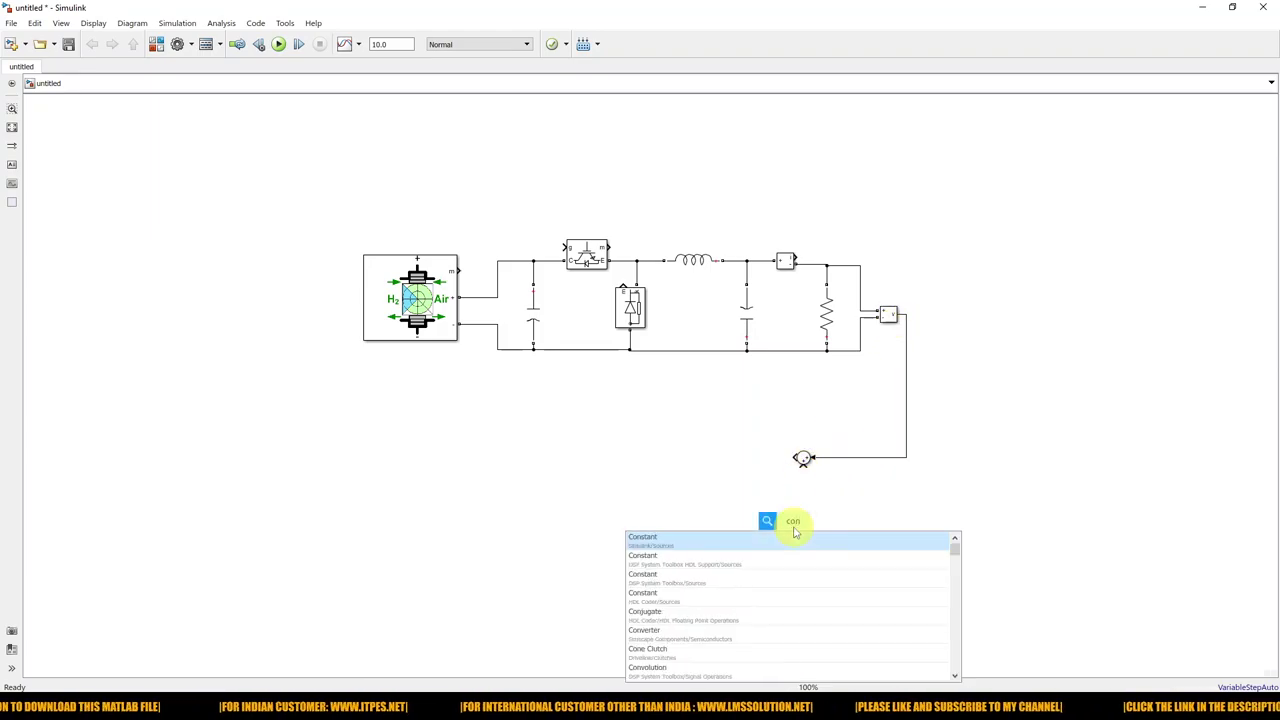
{"action": "key", "text": "Return"}
{"action": "left_click", "coordinate": [794, 528]}
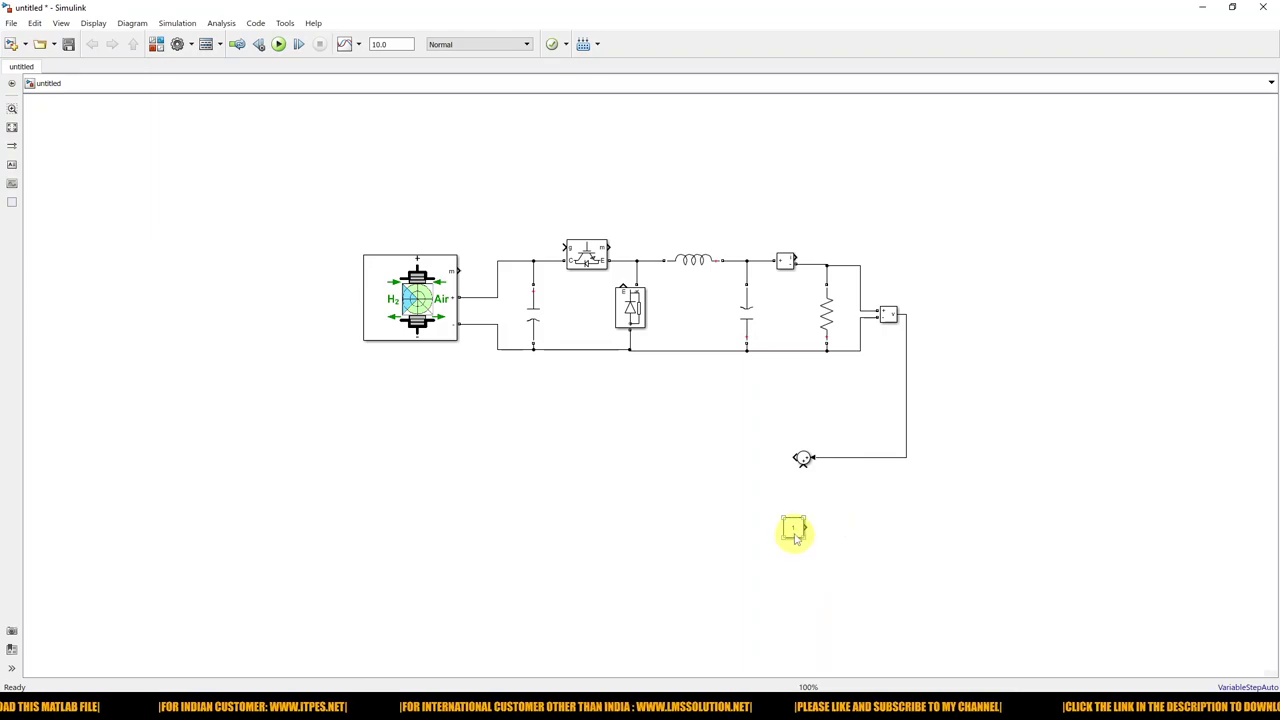
{"action": "key", "text": "ctrl+r"}
{"action": "left_click_drag", "start_coordinate": [794, 537], "coordinate": [803, 468]}
- Set the Constant block's value to 12
{"action": "double_click", "coordinate": [803, 512]}
{"action": "left_click", "coordinate": [835, 532]}
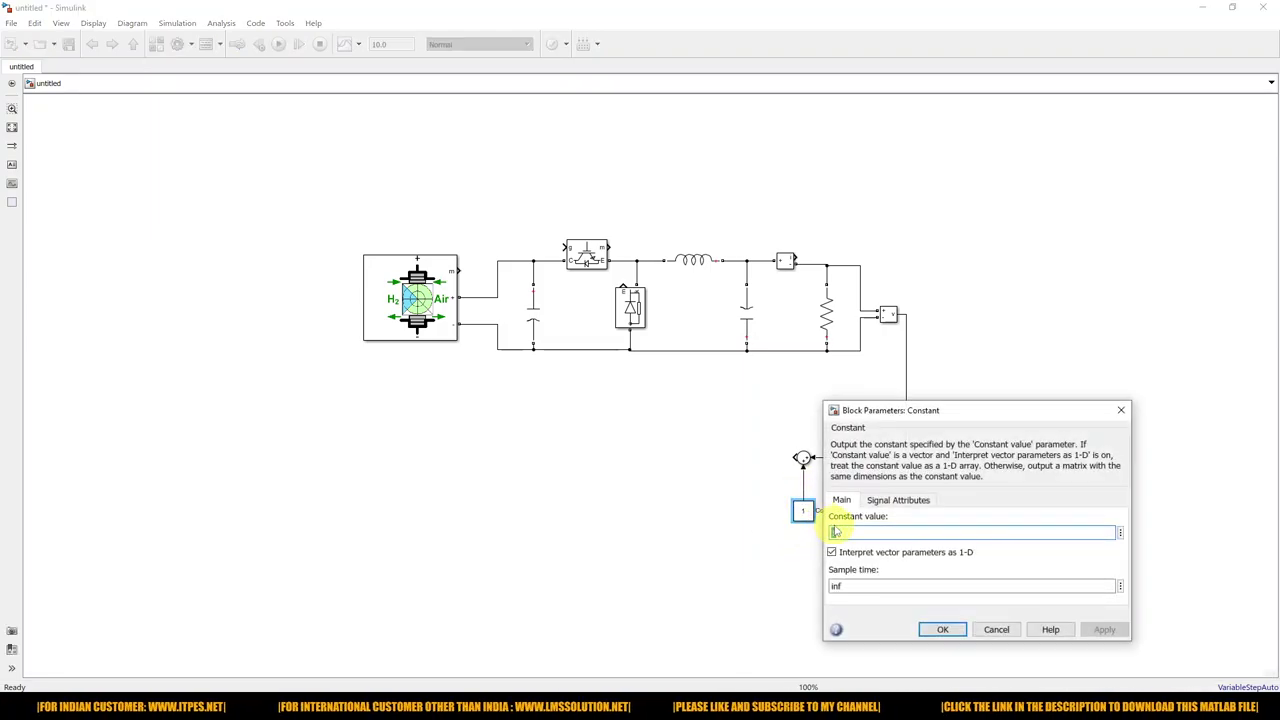
{"action": "type", "text": "2"}
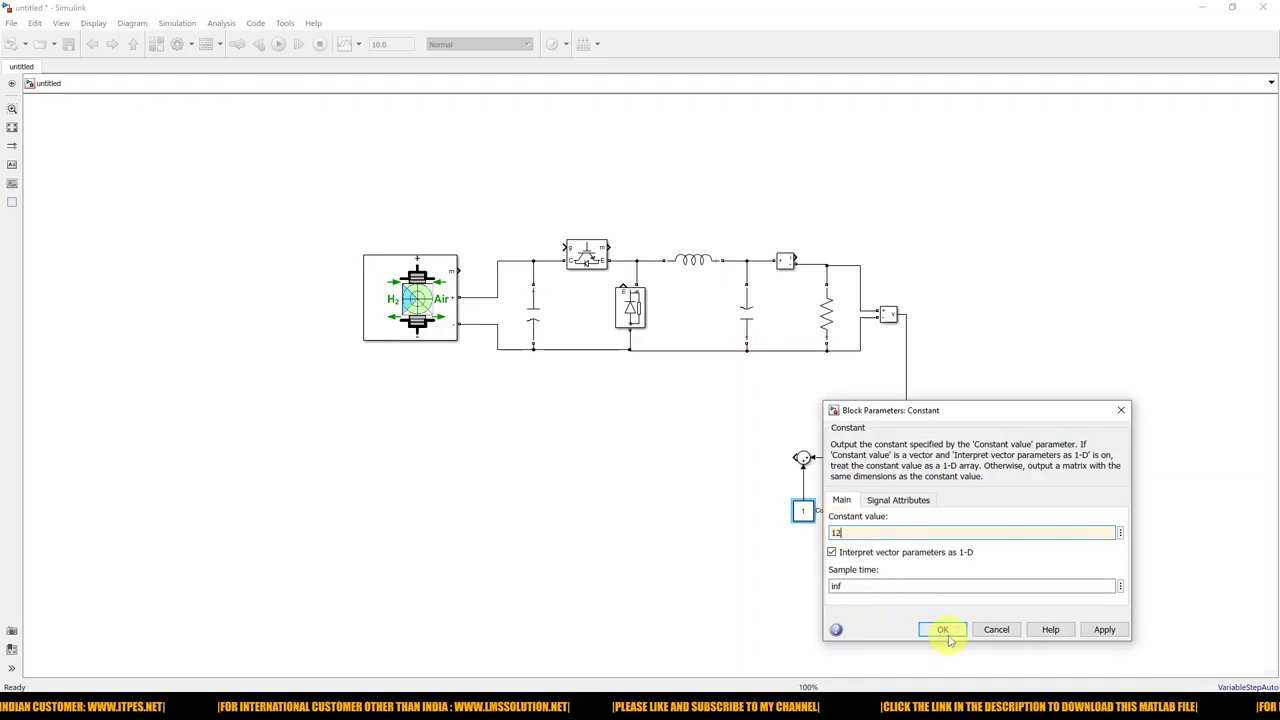
{"action": "left_click", "coordinate": [945, 630]}
{"action": "left_click", "coordinate": [840, 478]}
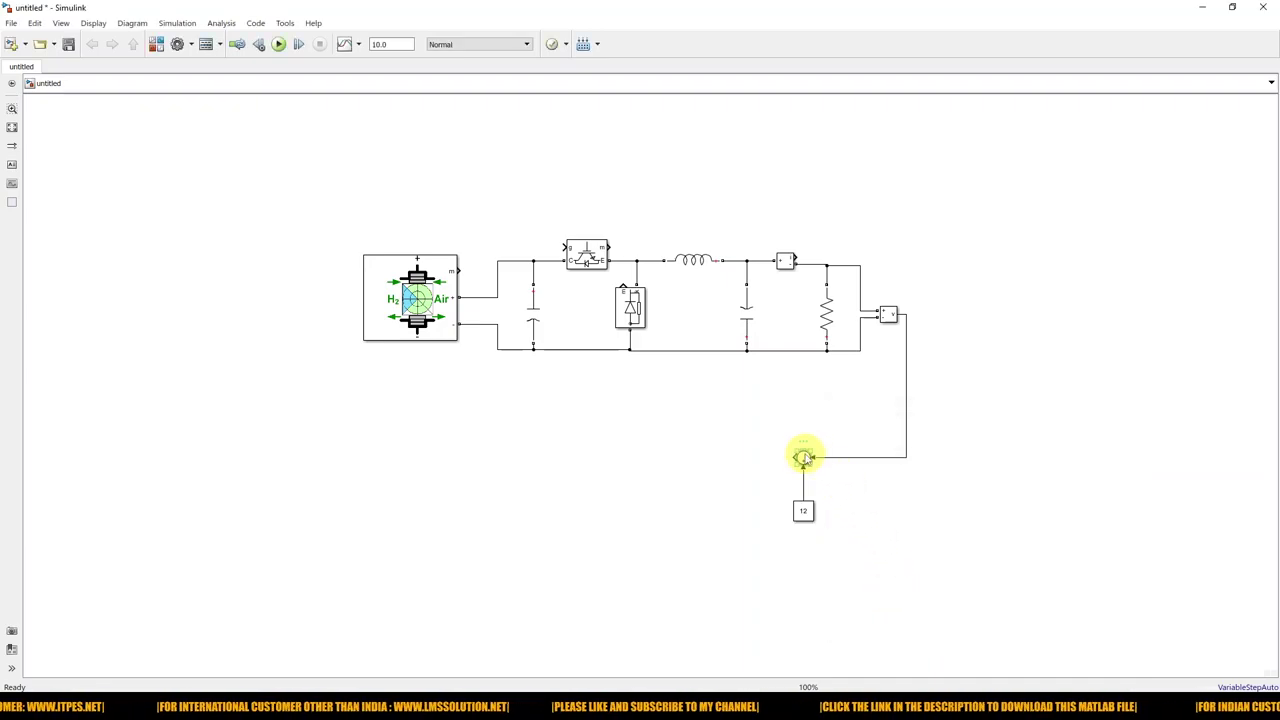
- Set the Sum block's list of signs to |-+ so the measured voltage is subtracted from the reference
{"action": "double_click", "coordinate": [803, 457]}
{"action": "left_click", "coordinate": [879, 486]}
{"action": "key", "text": "BackSpace"}
{"action": "key", "text": "BackSpace"}
{"action": "type", "text": "-+"}
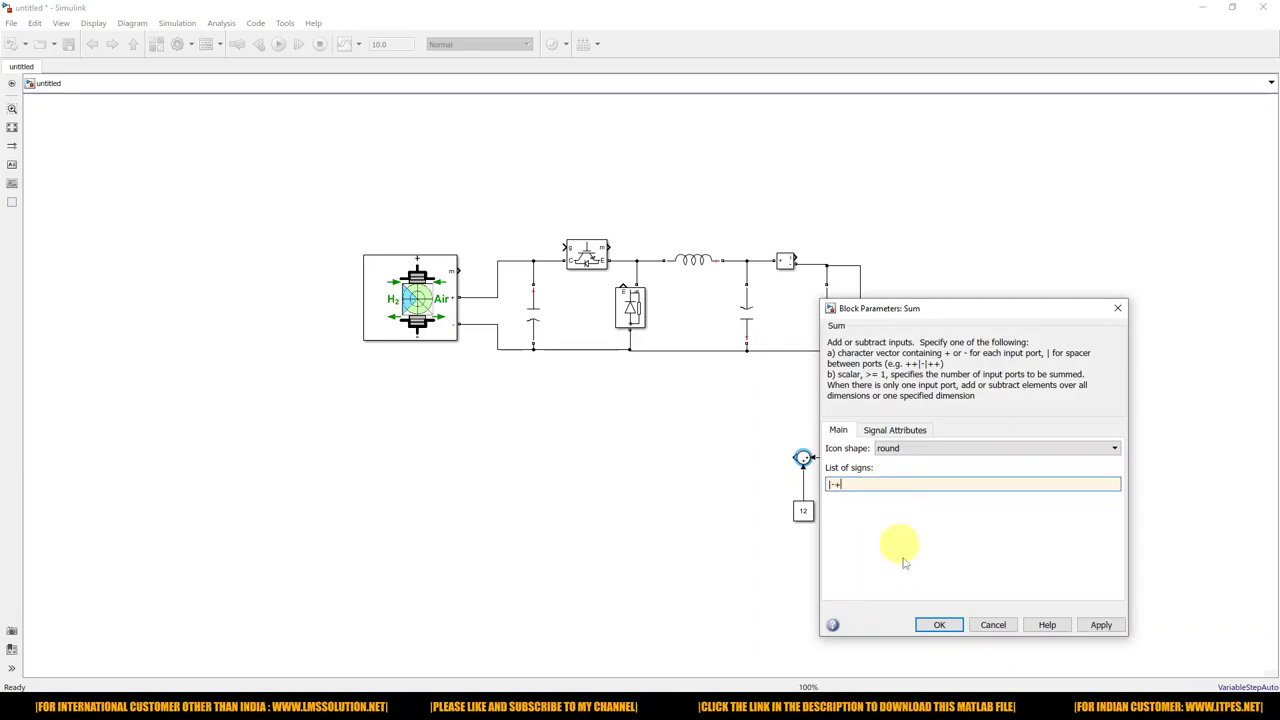
{"action": "left_click", "coordinate": [939, 627]}
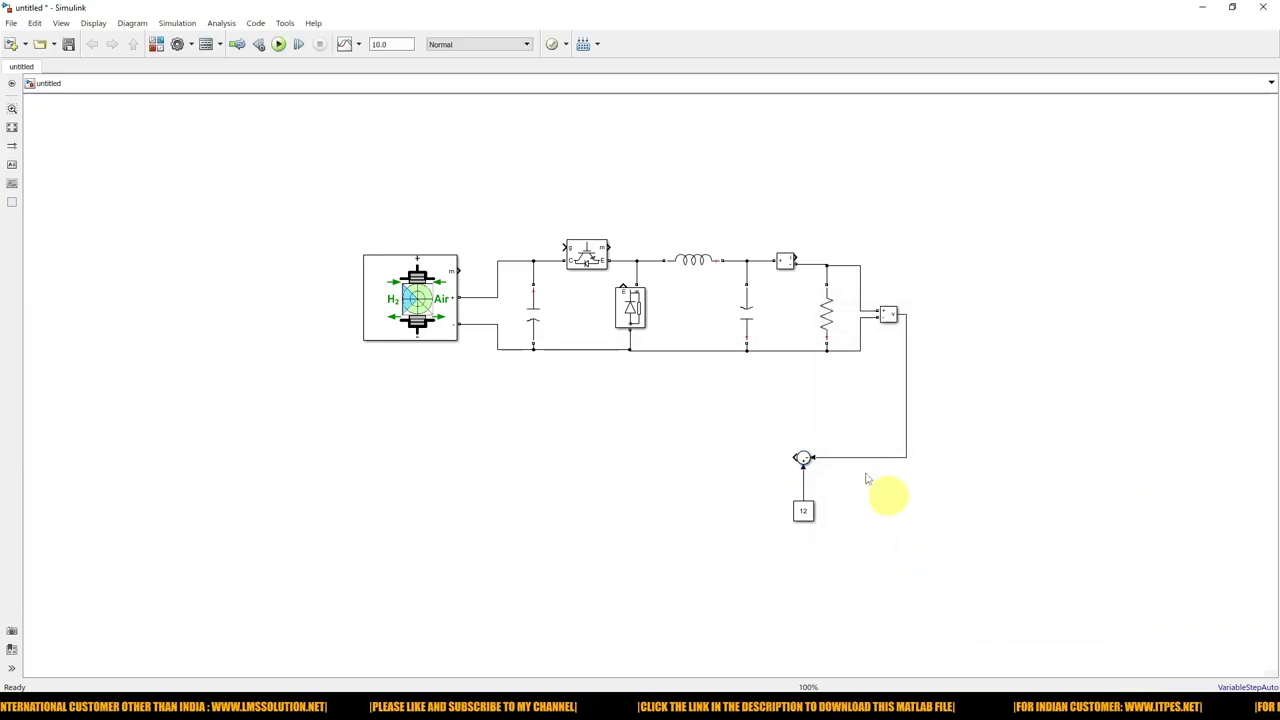
- Add a continuous PID Controller block, turn it to face left and connect its input to the Sum output
{"action": "double_click", "coordinate": [726, 524]}
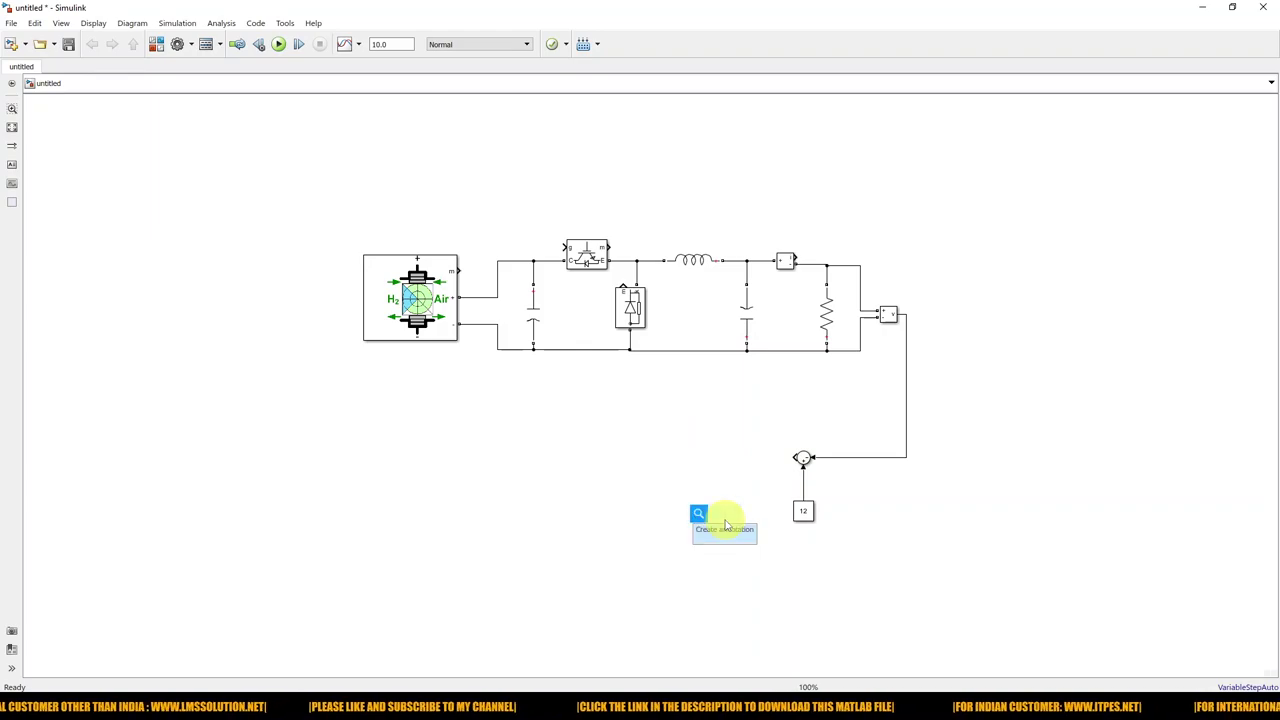
{"action": "type", "text": "PID"}
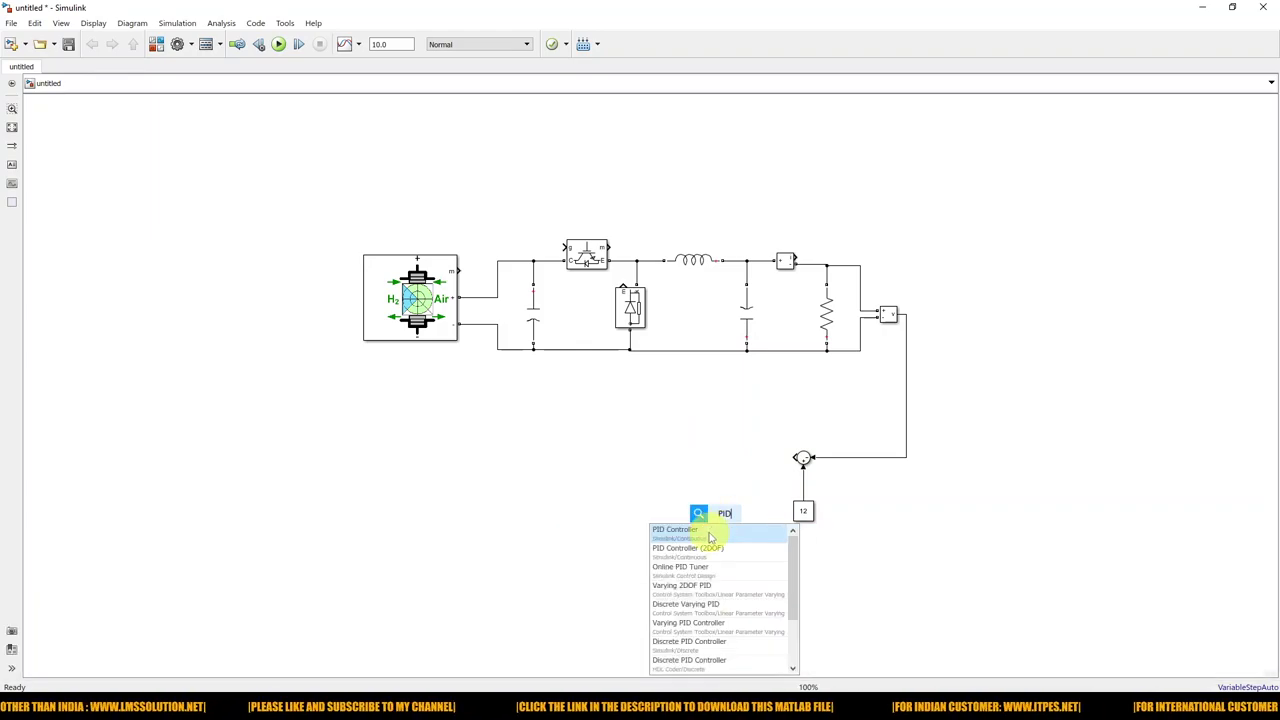
{"action": "key", "text": "Return"}
{"action": "key", "text": "ctrl+r"}
{"action": "key", "text": "ctrl+r"}
{"action": "mouse_move", "coordinate": [718, 525]}
{"action": "left_mouse_down"}
{"action": "mouse_move", "coordinate": [757, 463]}
{"action": "mouse_move", "coordinate": [800, 457]}
{"action": "left_mouse_up"}
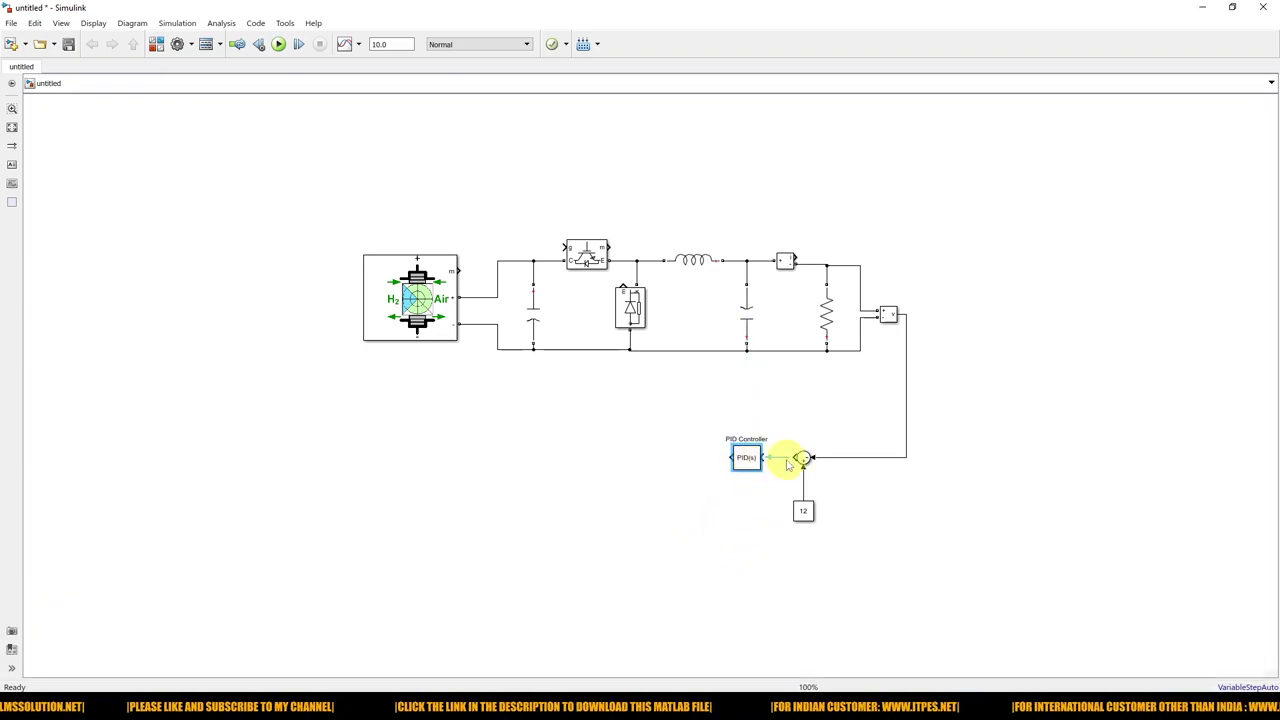
- Add a PWM Generator (DC-DC) block, turn it to face left and wire it between the PID Controller and the IGBT gate
{"action": "double_click", "coordinate": [679, 503]}
{"action": "type", "text": "PWM"}
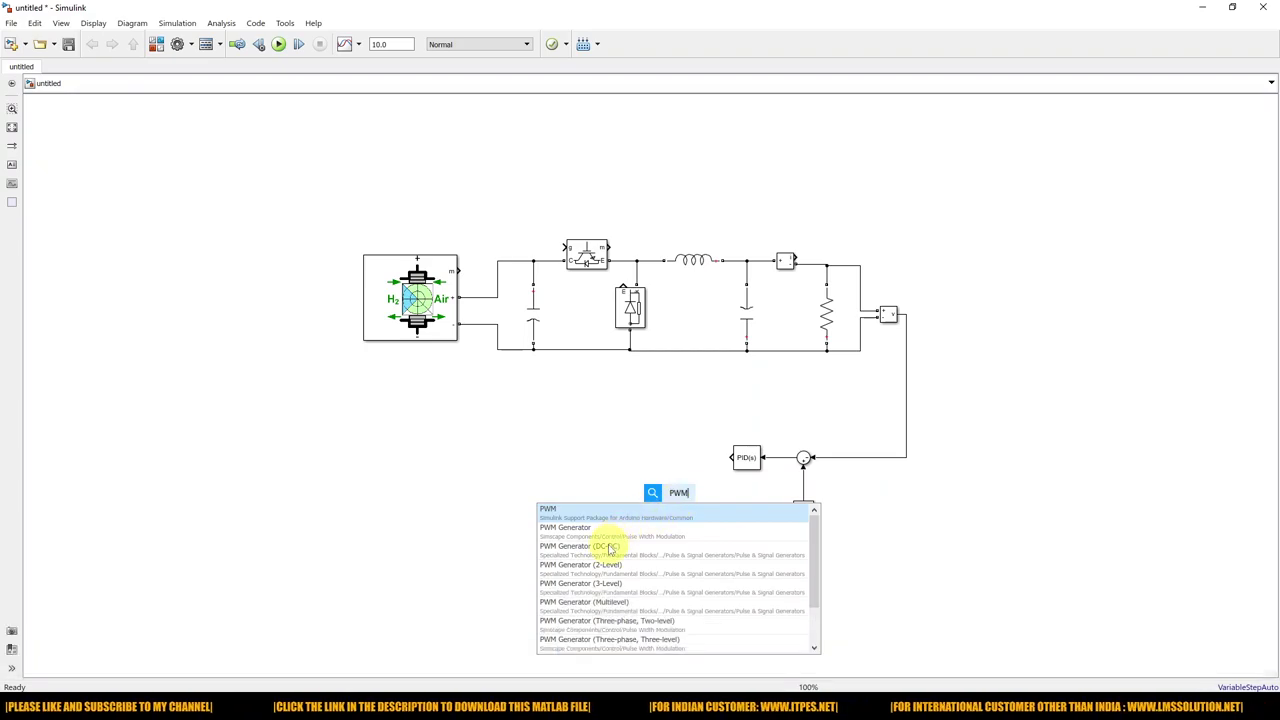
{"action": "left_click", "coordinate": [606, 545]}
{"action": "key", "text": "ctrl+r"}
{"action": "key", "text": "ctrl+r"}
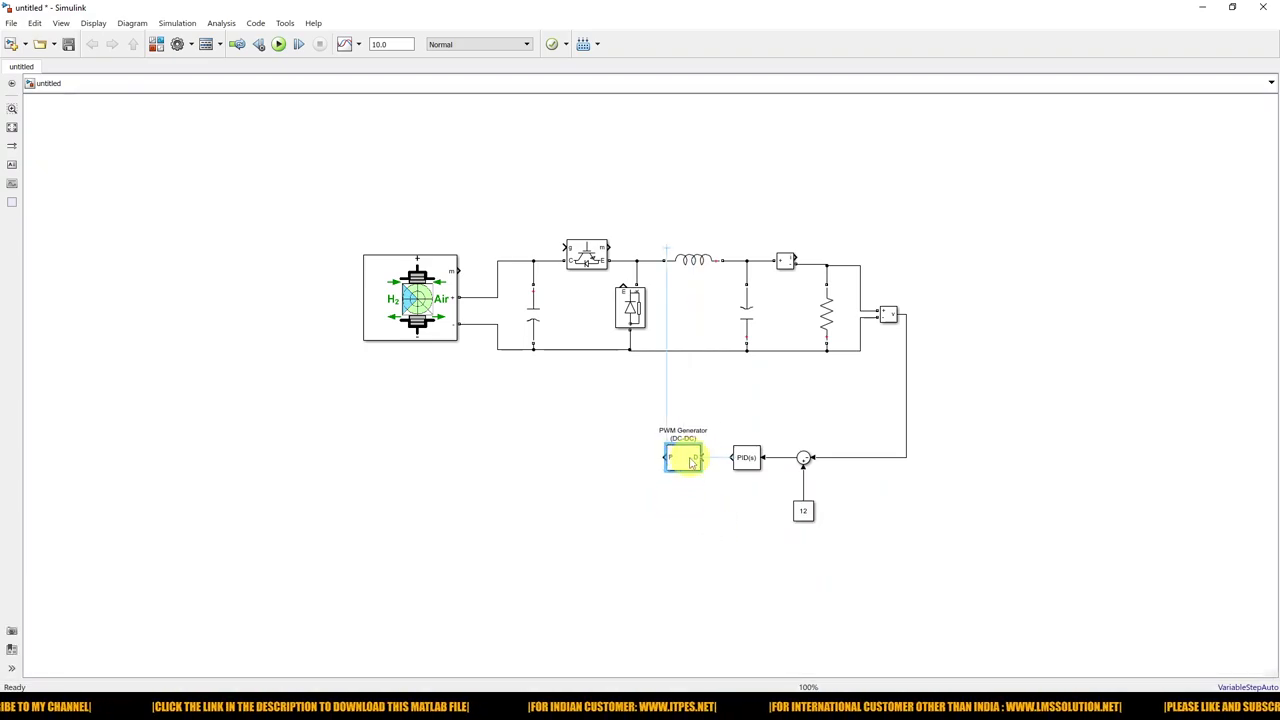
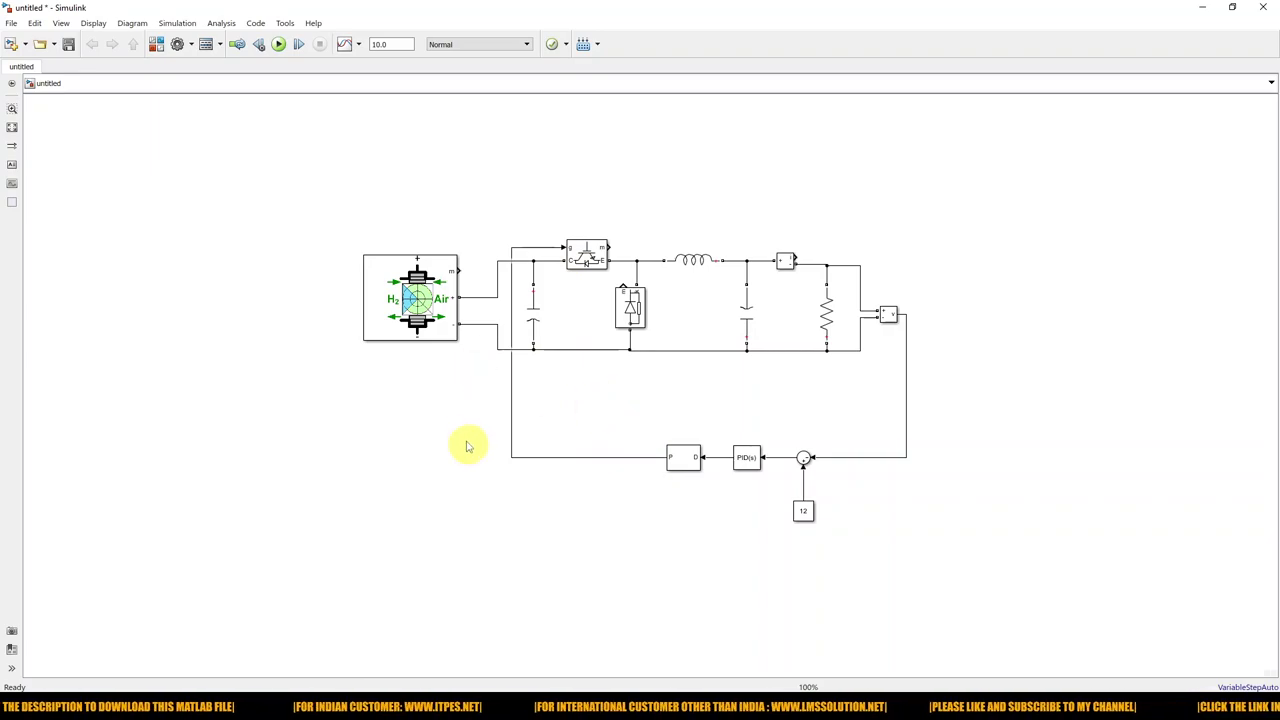
- Add a Simulink Scope block above and to the right of the voltage measurement block
{"action": "left_click", "coordinate": [948, 384]}
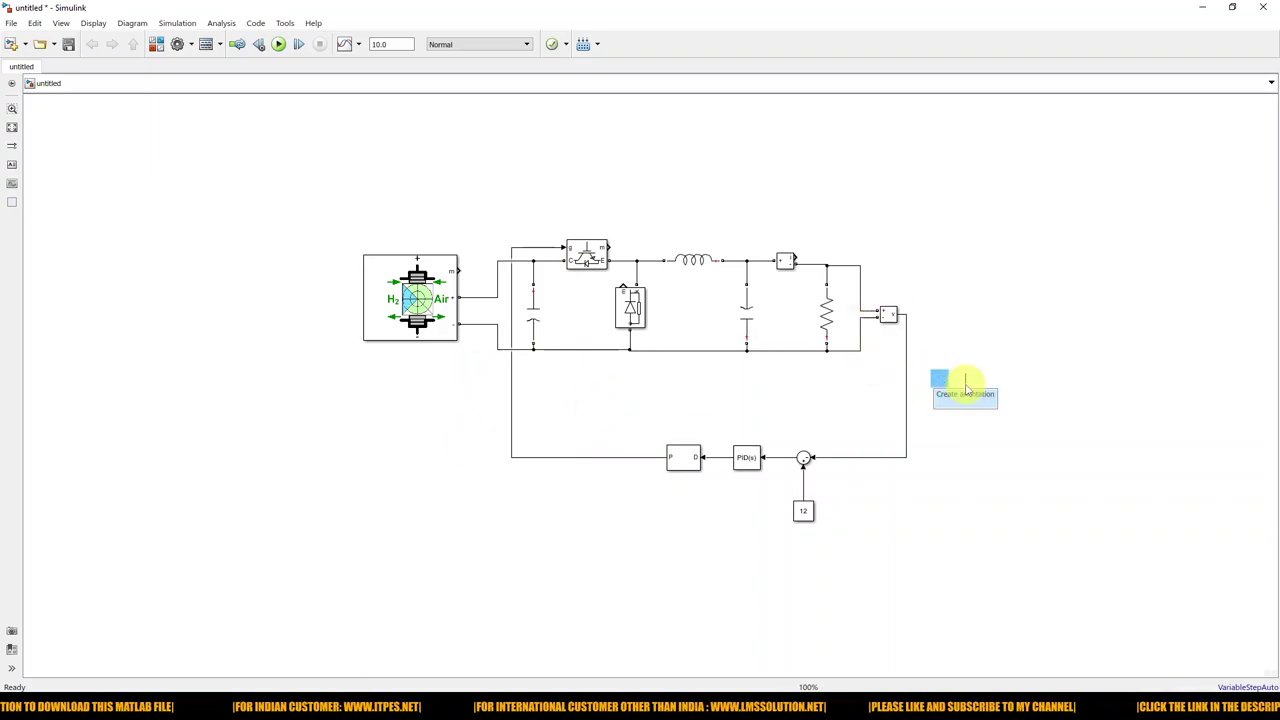
{"action": "type", "text": "scope"}
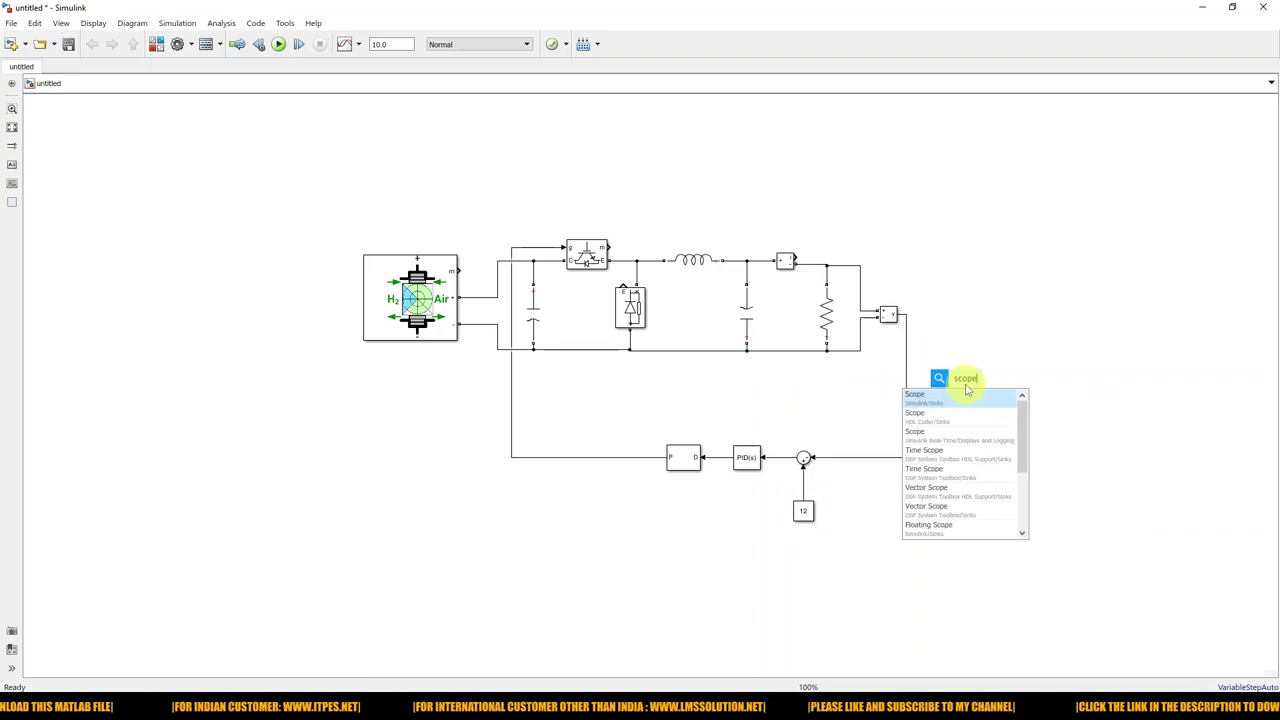
{"action": "left_click", "coordinate": [958, 396]}
{"action": "left_click_drag", "start_coordinate": [963, 388], "coordinate": [968, 270]}
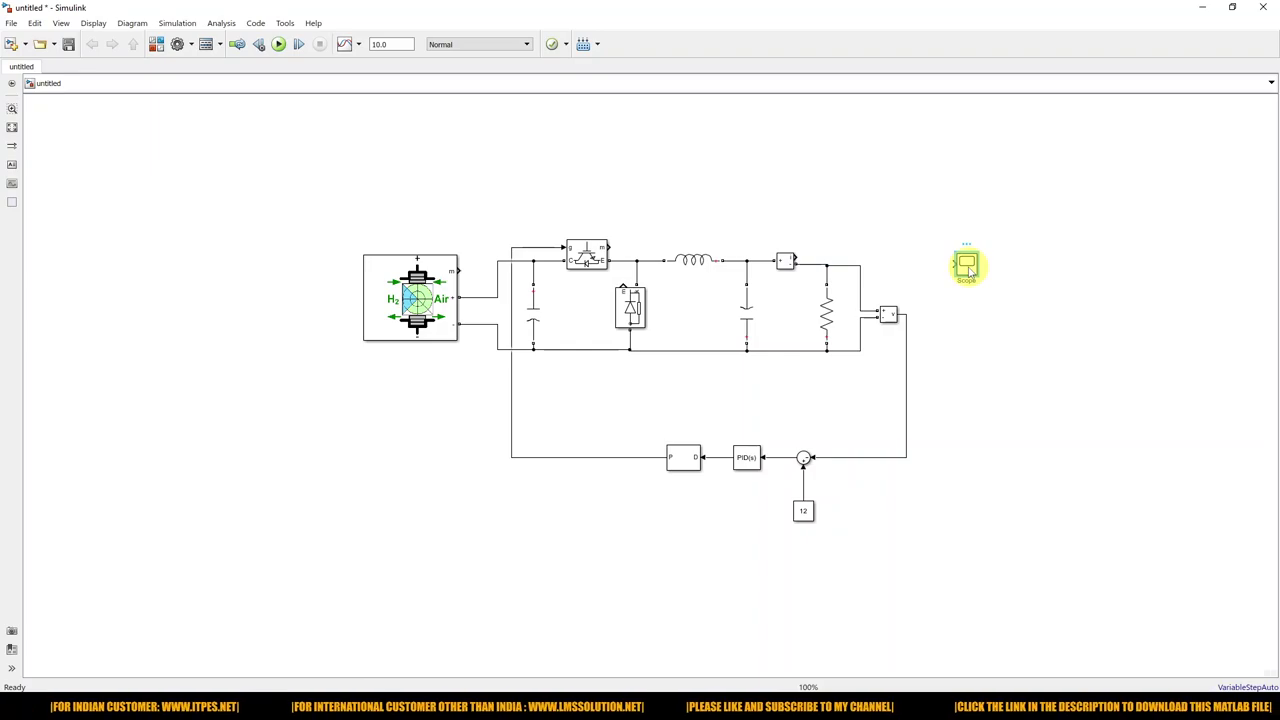
- Configure the Scope with 3 input ports and a layout of three stacked displays
{"action": "double_click", "coordinate": [967, 266]}
{"action": "left_click", "coordinate": [520, 193]}
{"action": "left_click", "coordinate": [548, 228]}
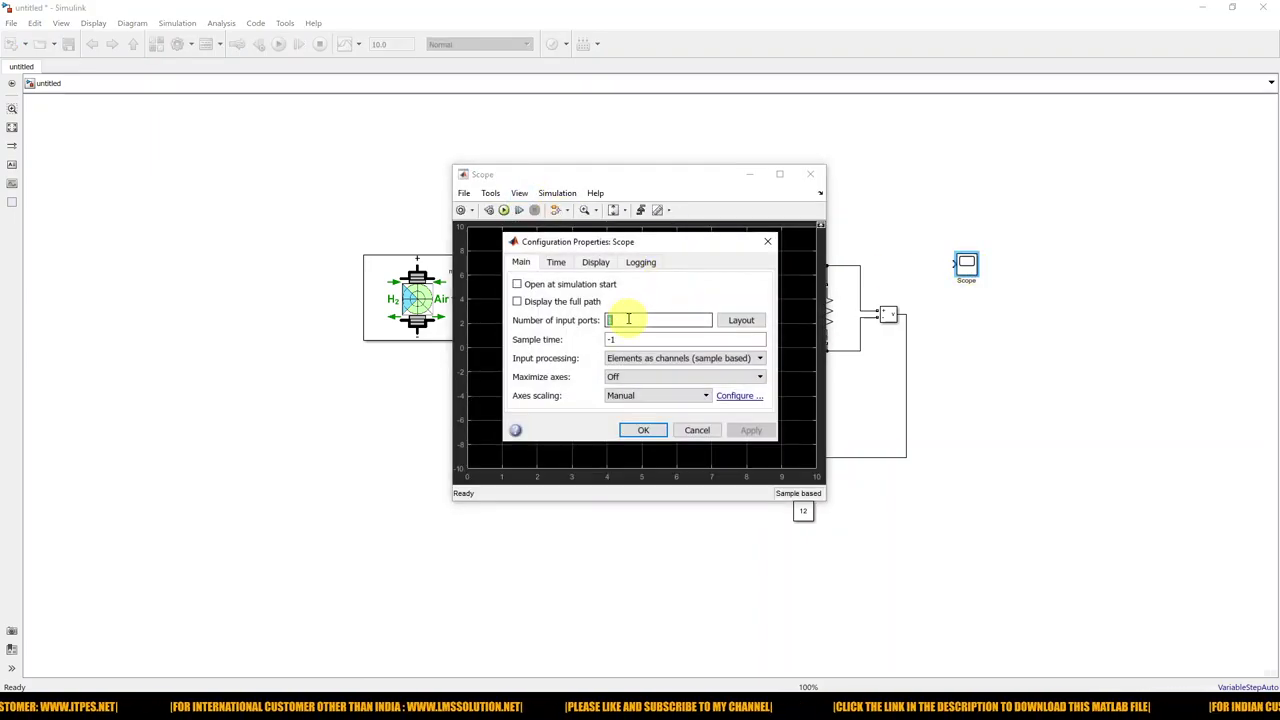
{"action": "left_click", "coordinate": [741, 320]}
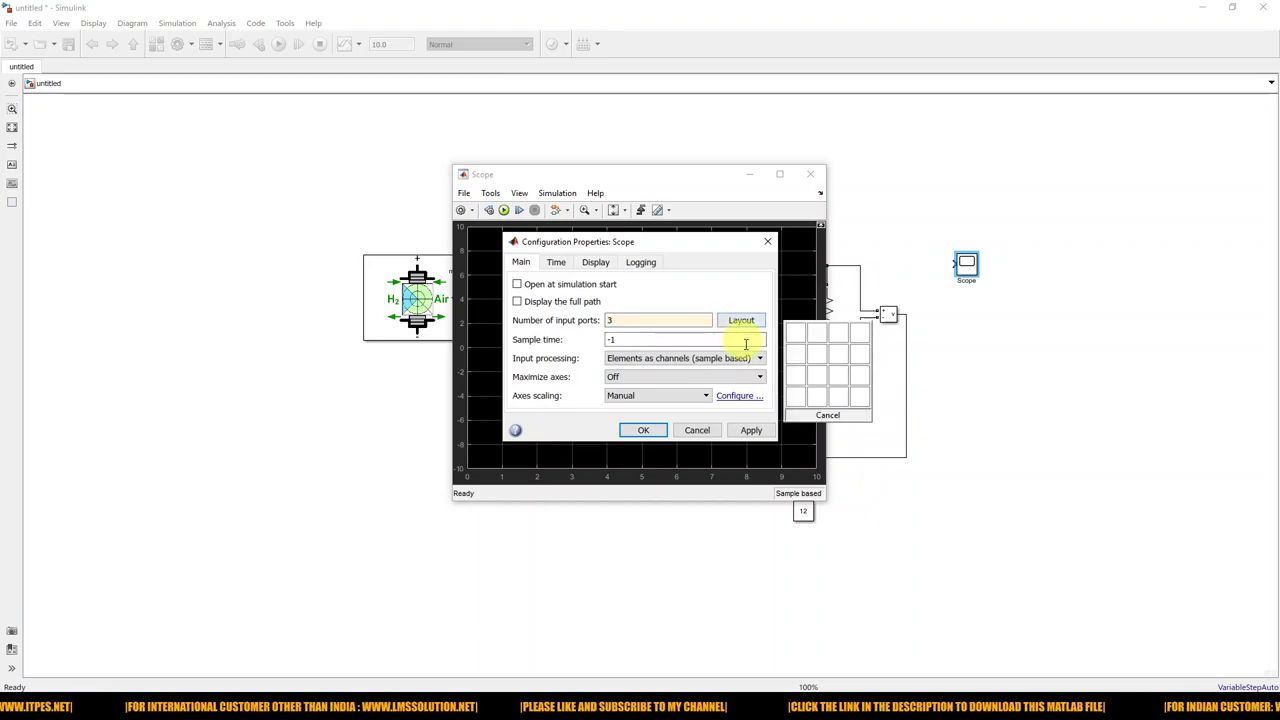
{"action": "left_click", "coordinate": [797, 376]}
{"action": "left_click", "coordinate": [650, 430]}
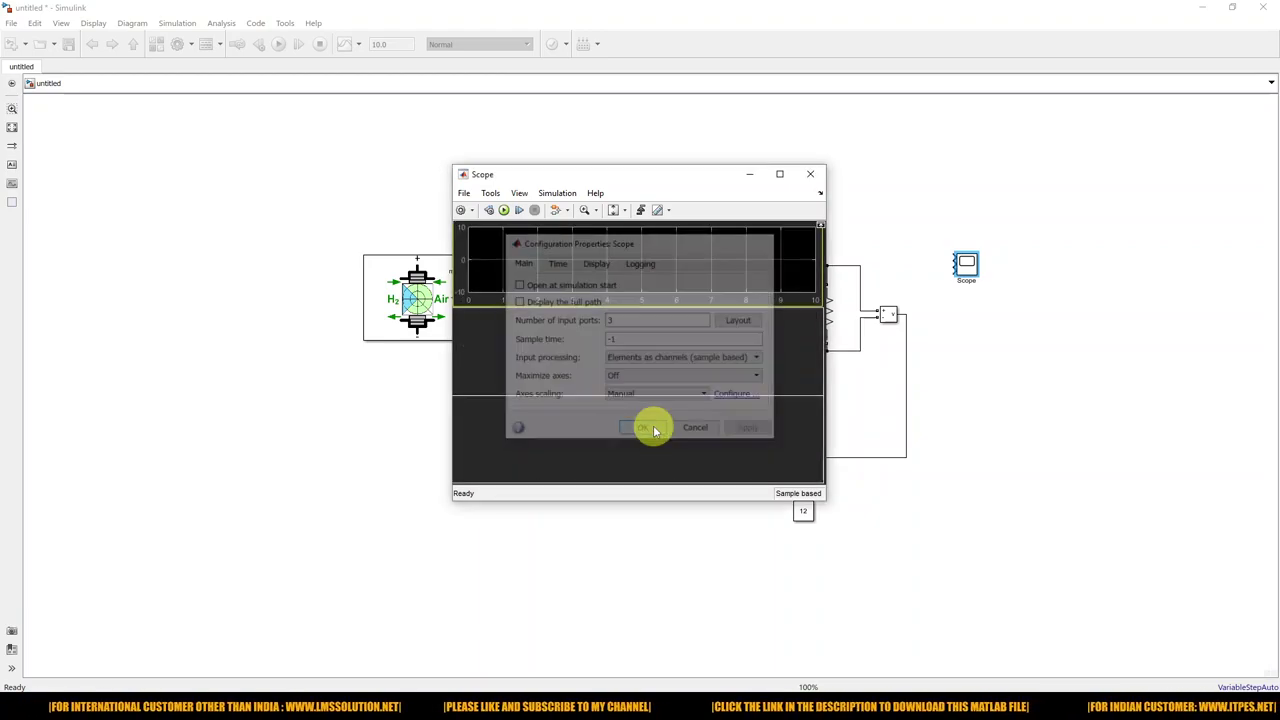
- Enlarge the Scope, wire the voltage and current measurements to its first and second inputs, and move it further right
{"action": "left_click", "coordinate": [993, 322]}
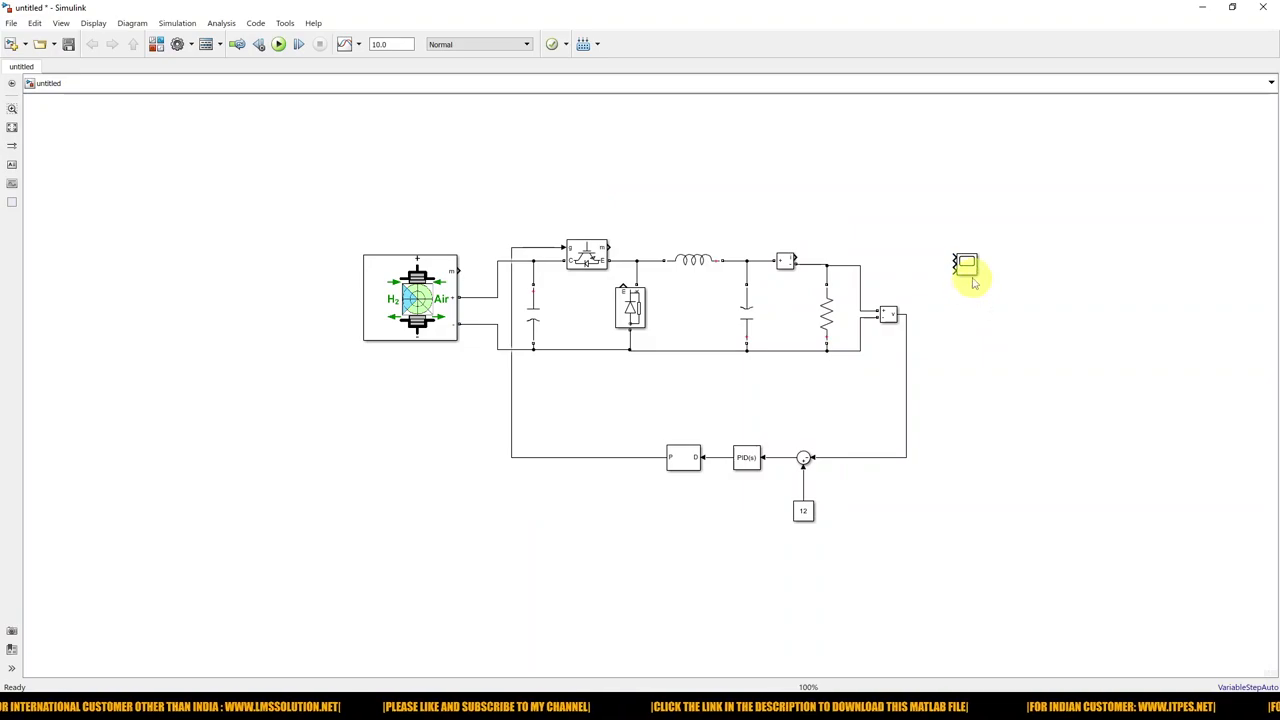
{"action": "left_click_drag", "start_coordinate": [975, 272], "coordinate": [1000, 349]}
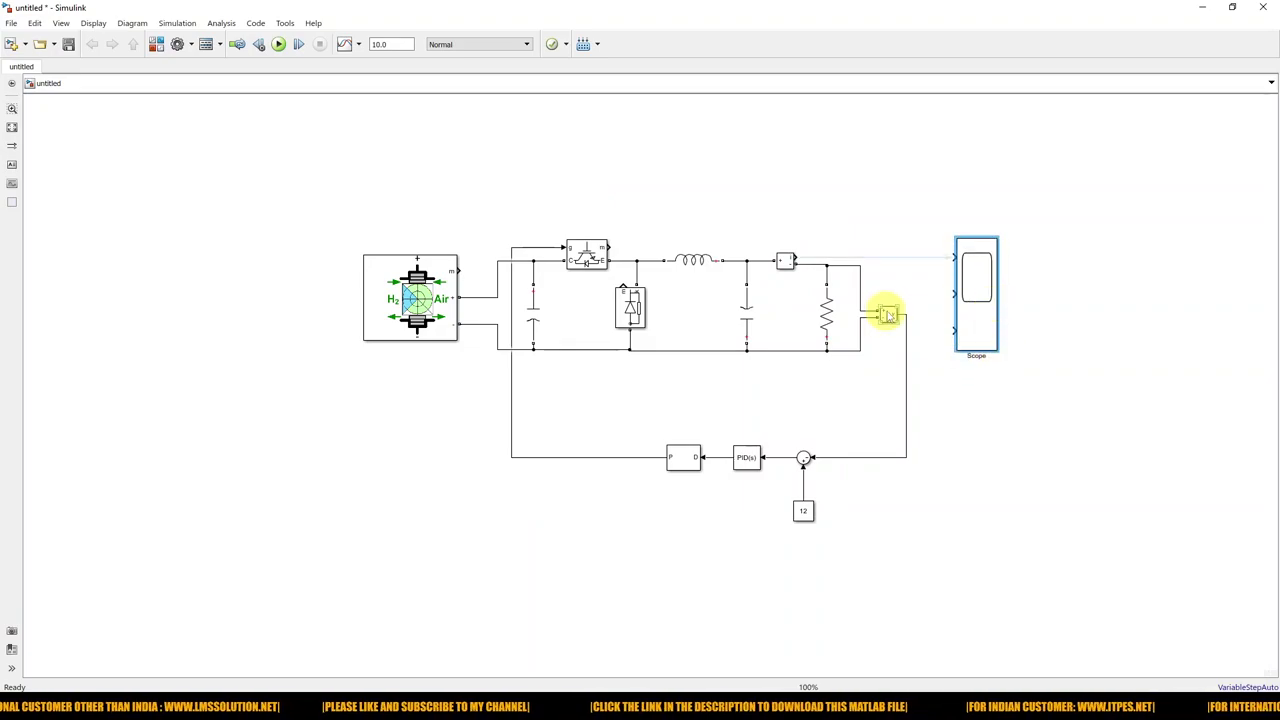
{"action": "mouse_move", "coordinate": [904, 314]}
{"action": "left_mouse_down"}
{"action": "mouse_move", "coordinate": [945, 262]}
{"action": "mouse_move", "coordinate": [791, 258]}
{"action": "left_mouse_up"}
{"action": "left_click_drag", "start_coordinate": [1000, 277], "coordinate": [1068, 284]}
- Add a Product block that multiplies the output voltage and current signals and feeds the Scope's third input
{"action": "double_click", "coordinate": [970, 388]}
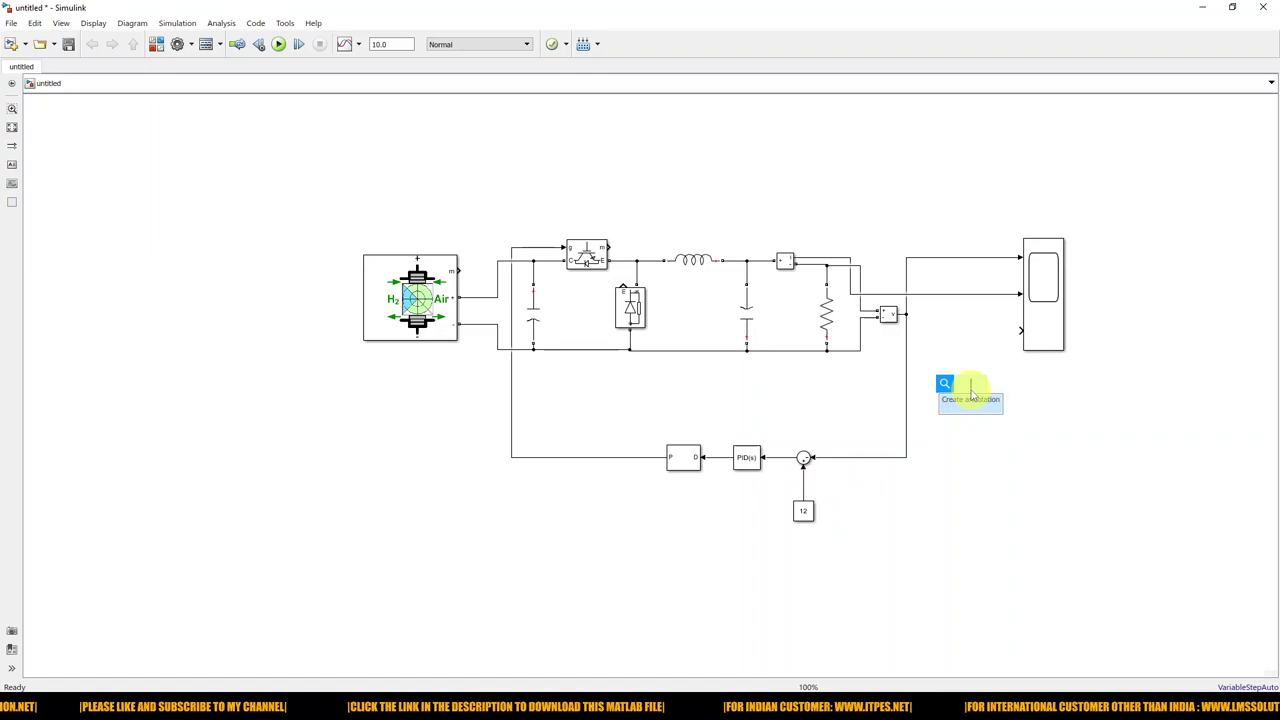
{"action": "type", "text": "product"}
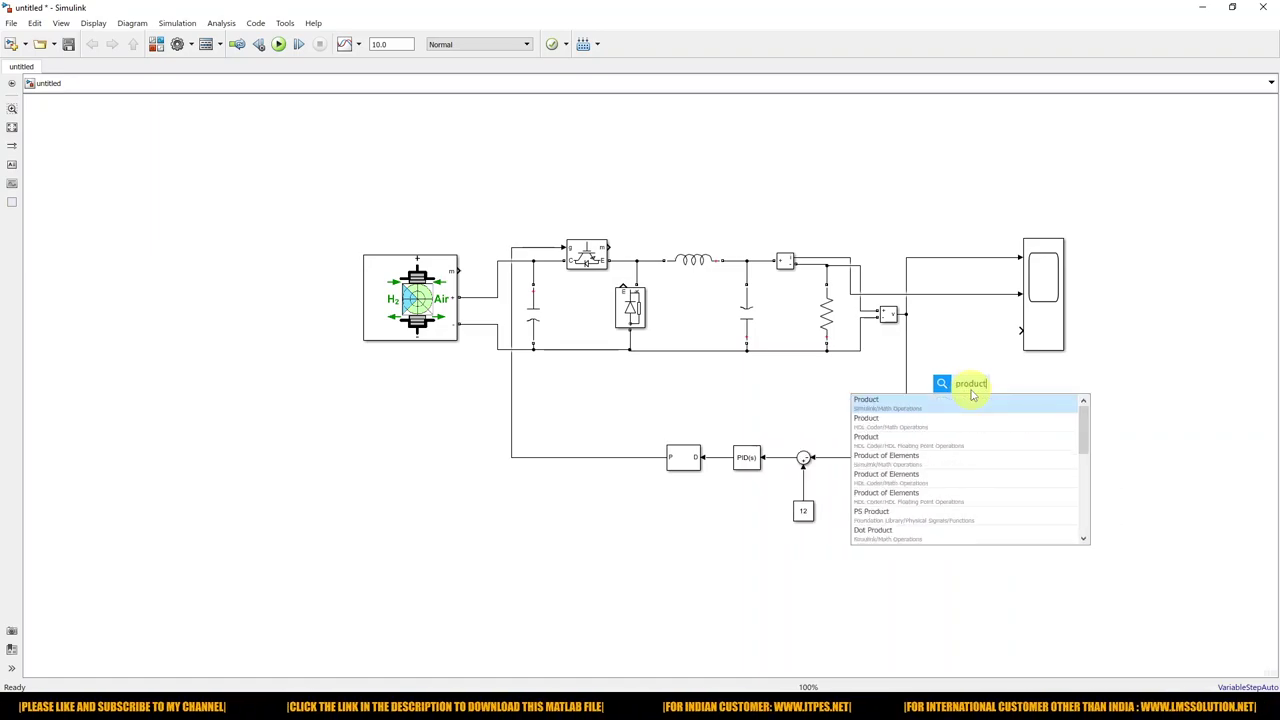
{"action": "left_click", "coordinate": [965, 404]}
{"action": "left_click_drag", "start_coordinate": [968, 389], "coordinate": [951, 256]}
{"action": "left_click_drag", "start_coordinate": [979, 341], "coordinate": [920, 295]}
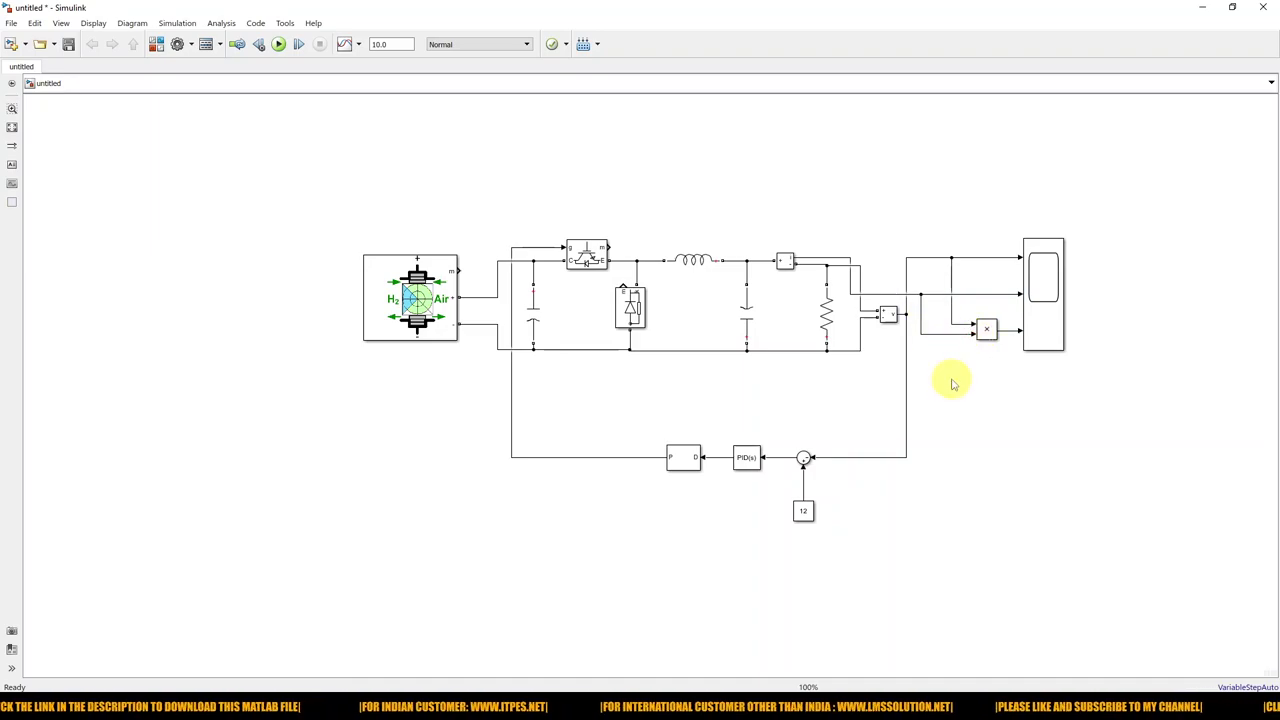
- Add a Bus Selector block above the input capacitor and connect its input to the fuel cell's m output
{"action": "double_click", "coordinate": [524, 212]}
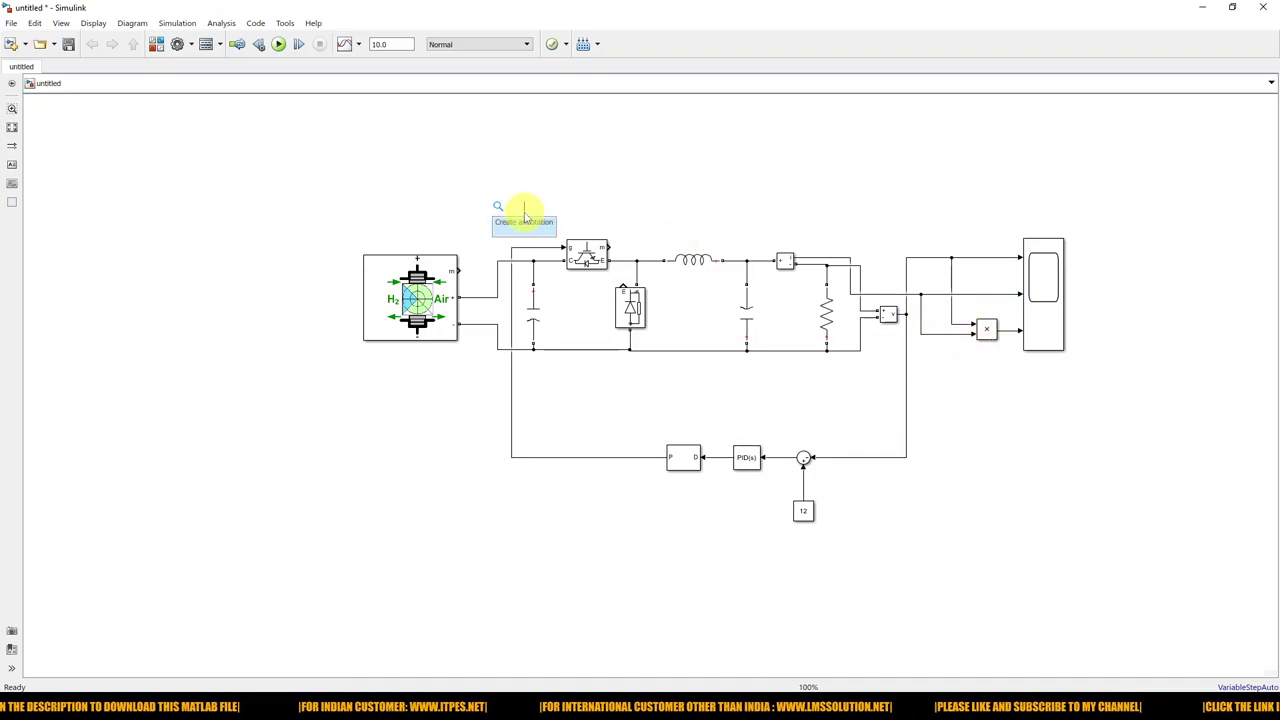
{"action": "type", "text": "bus"}
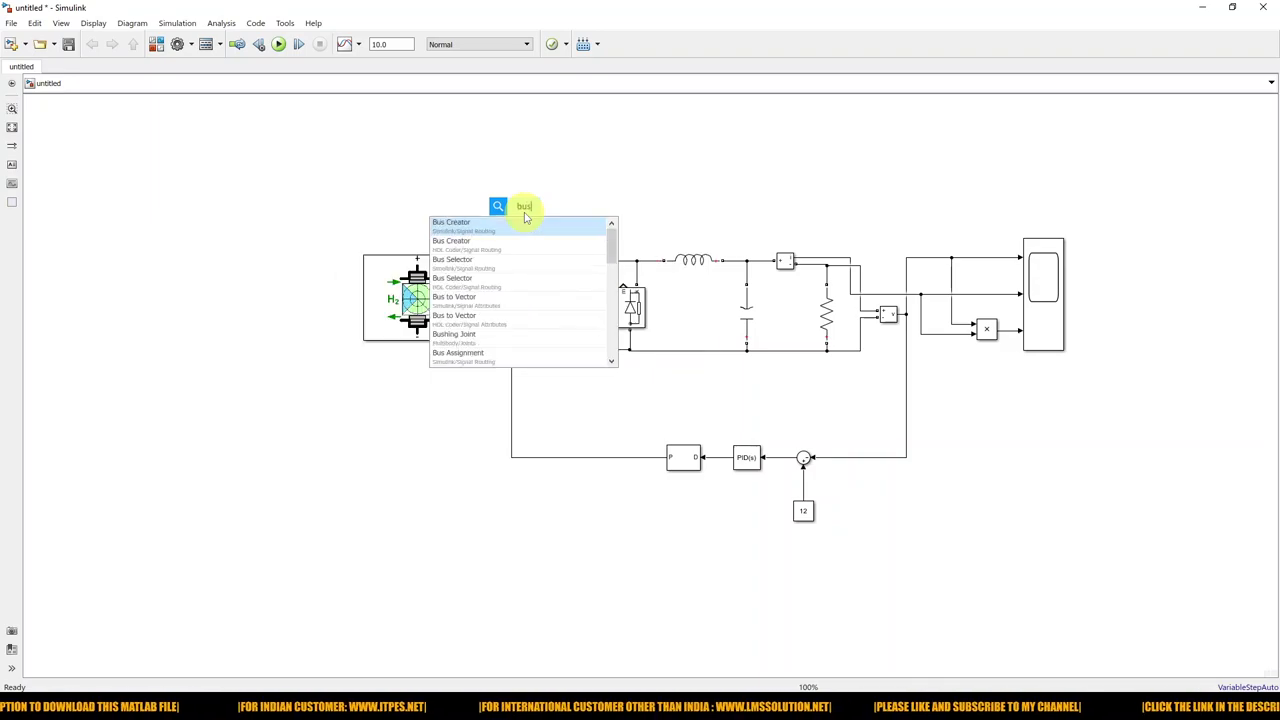
{"action": "left_click", "coordinate": [468, 280]}
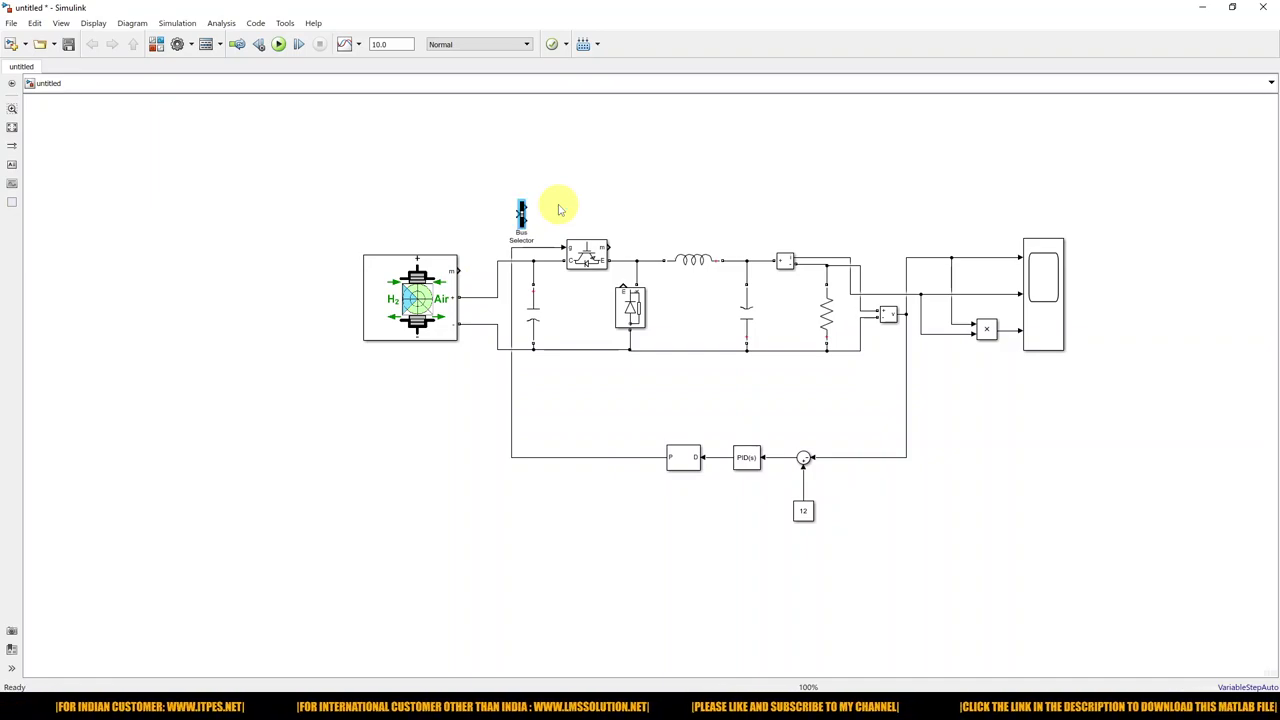
{"action": "left_click", "coordinate": [500, 225]}
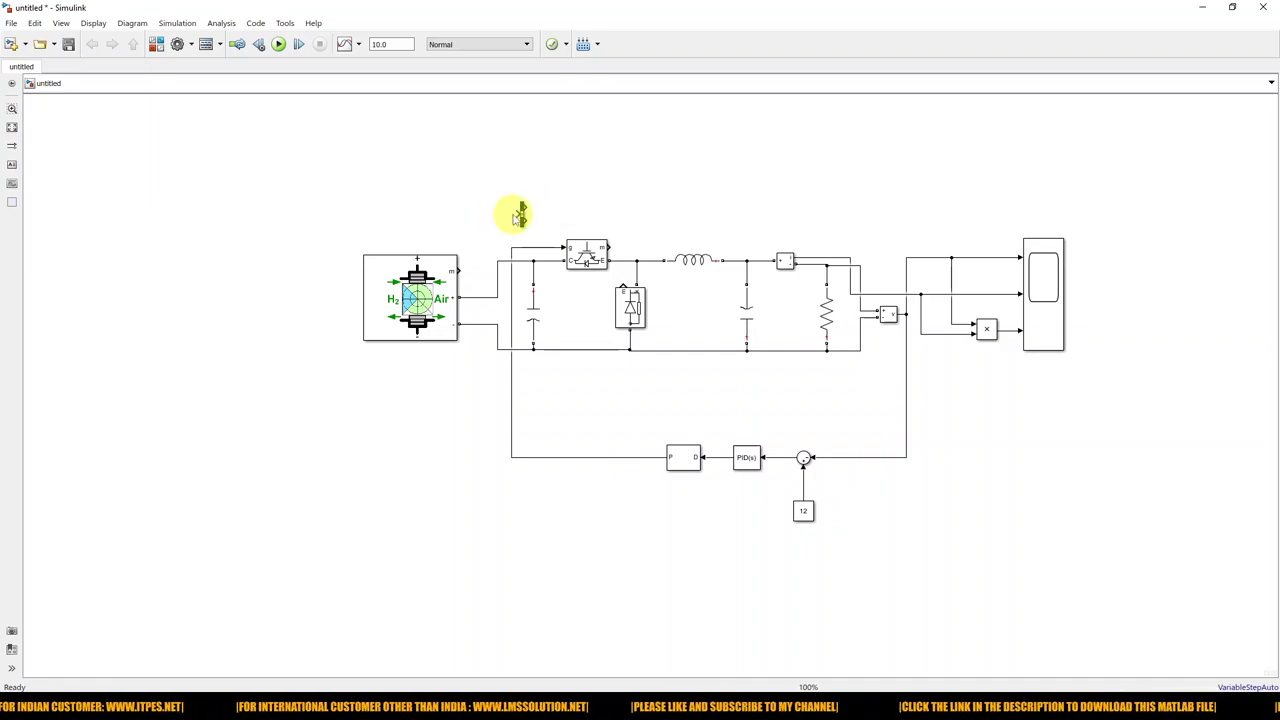
{"action": "left_click_drag", "start_coordinate": [518, 213], "coordinate": [463, 268]}
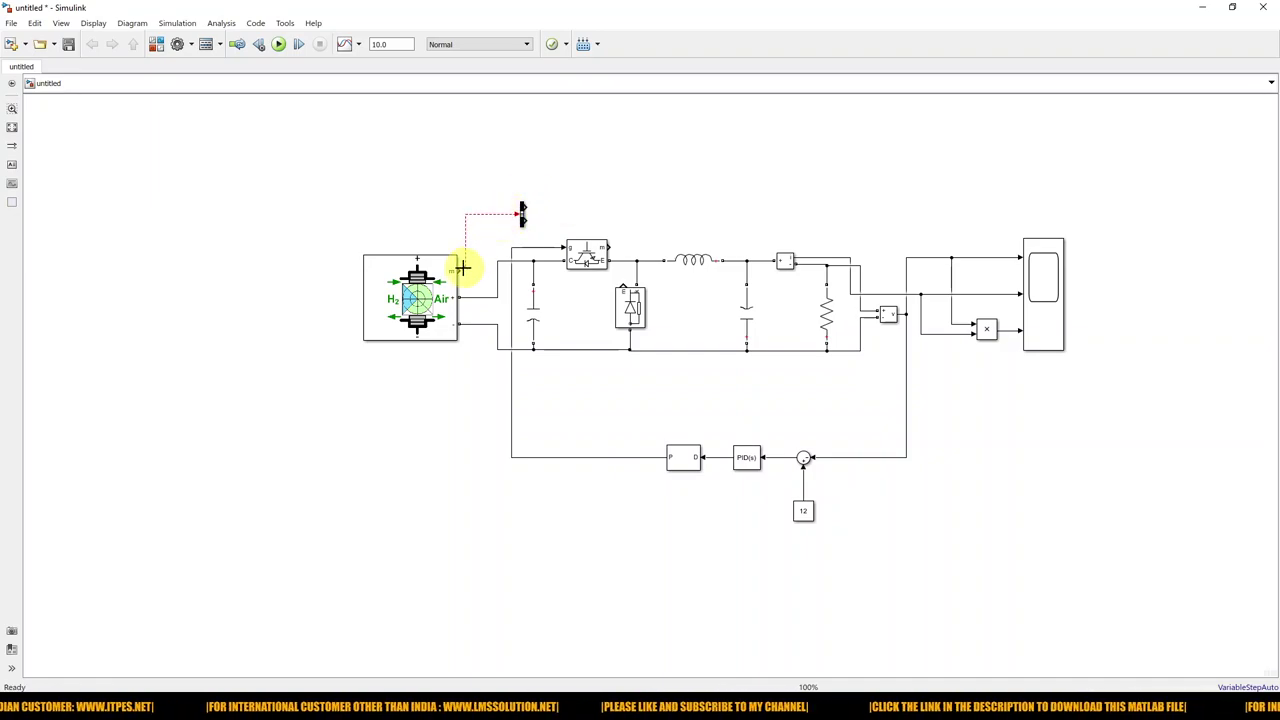
- Configure the Bus Selector to output only Voltage and Current, removing the signal1 and signal2 placeholders
{"action": "double_click", "coordinate": [521, 214]}
{"action": "left_click", "coordinate": [570, 207]}
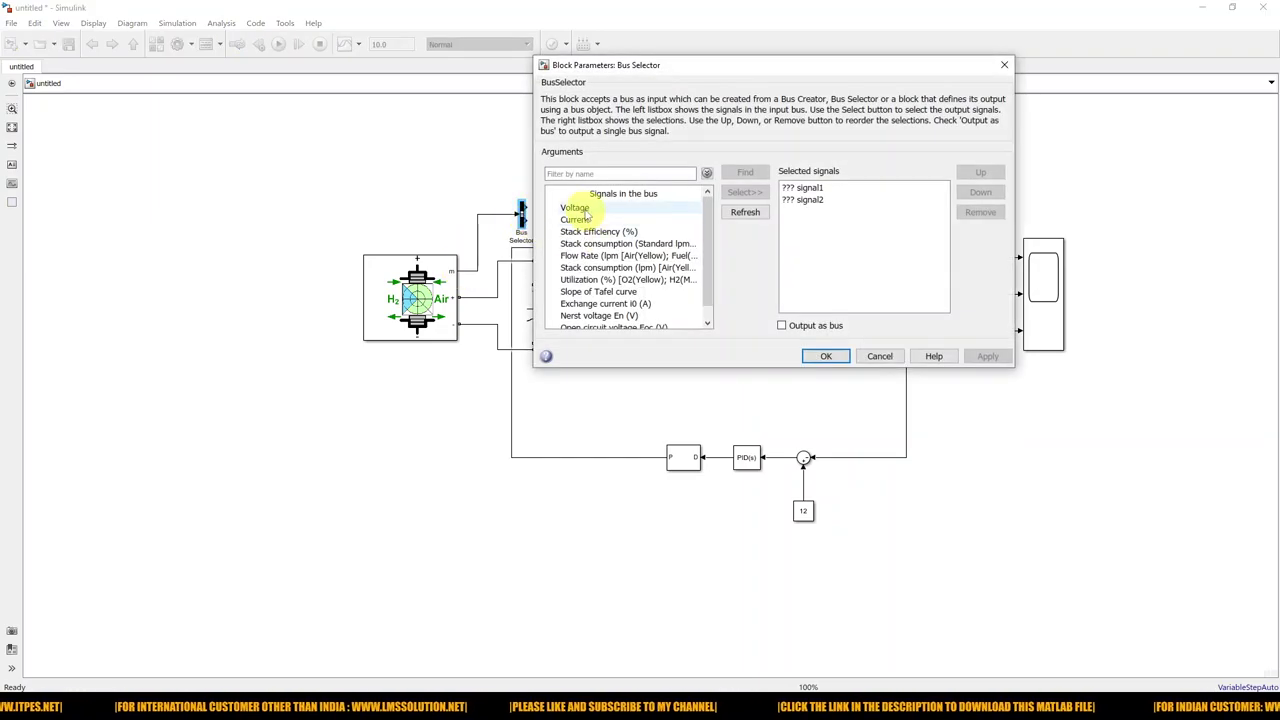
{"action": "left_click", "coordinate": [744, 192]}
{"action": "left_click", "coordinate": [575, 219]}
{"action": "left_click", "coordinate": [744, 192]}
{"action": "left_click", "coordinate": [830, 188]}
{"action": "left_click", "coordinate": [981, 212]}
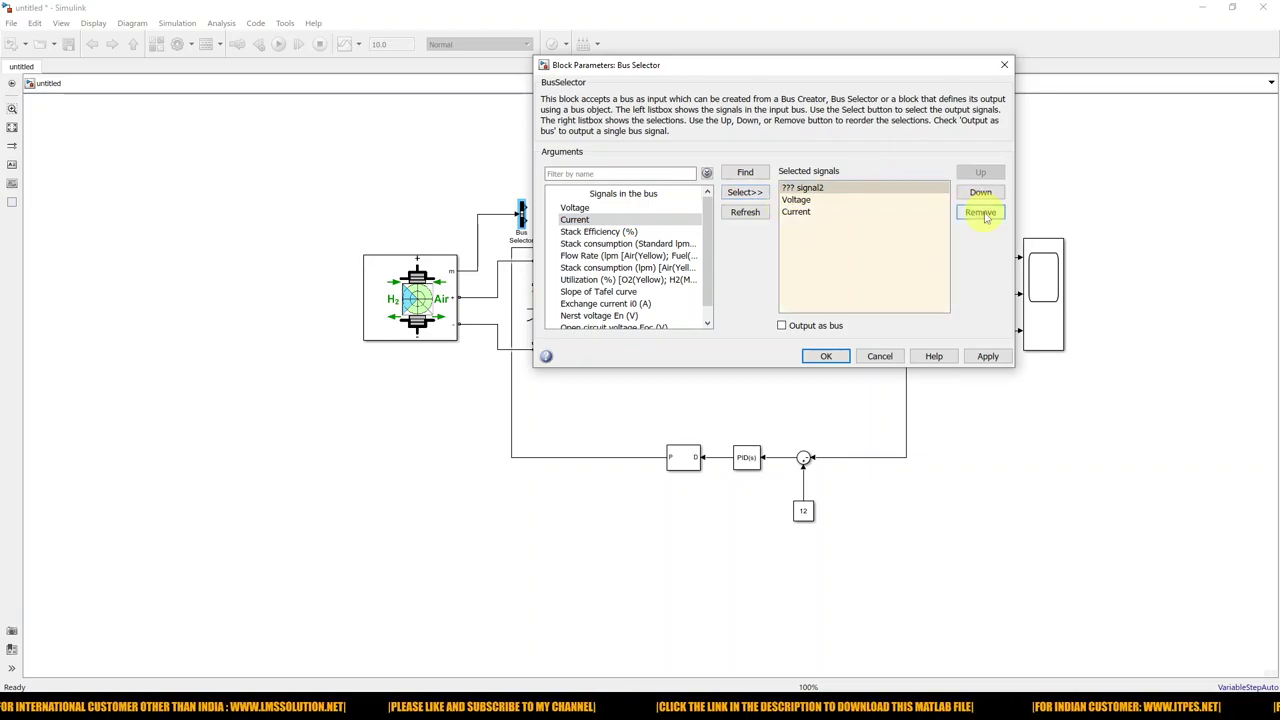
{"action": "left_click", "coordinate": [988, 357]}
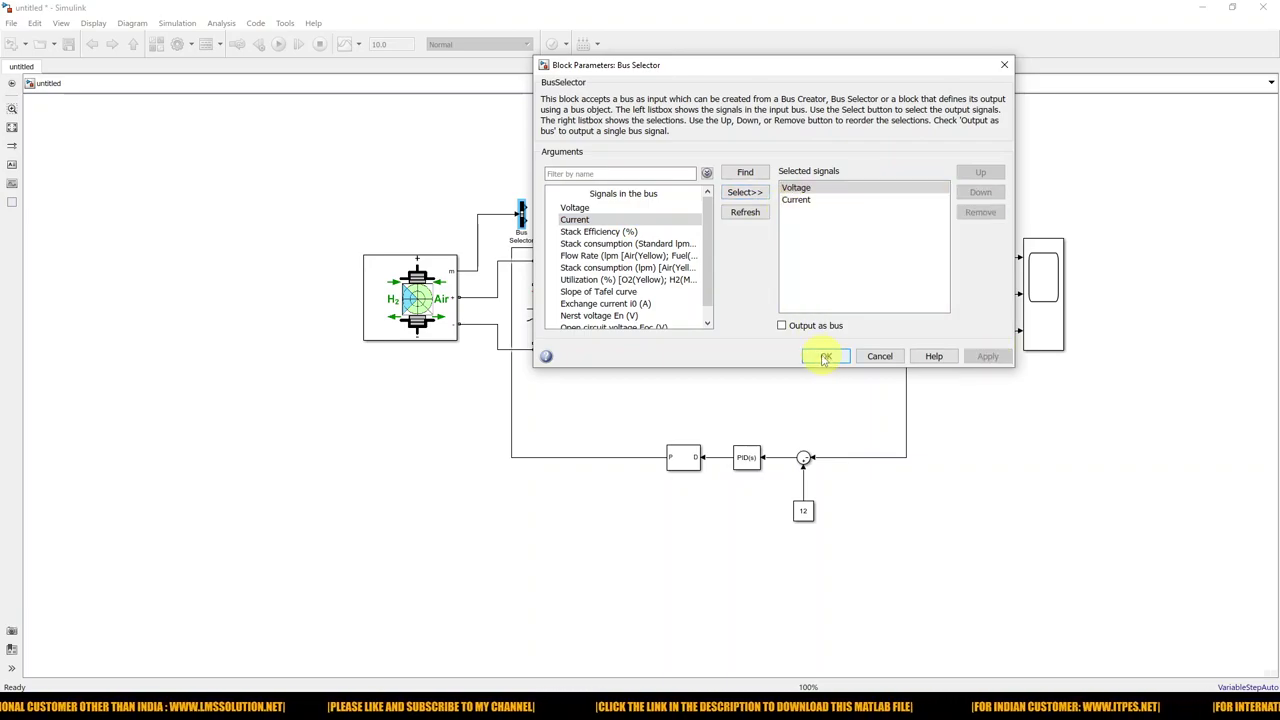
{"action": "left_click", "coordinate": [825, 358]}
- Copy the Scope and Product blocks above the converter and wire the fuel cell Voltage, Current and their product to the copied Scope
{"action": "left_click_drag", "start_coordinate": [1051, 314], "coordinate": [740, 200]}
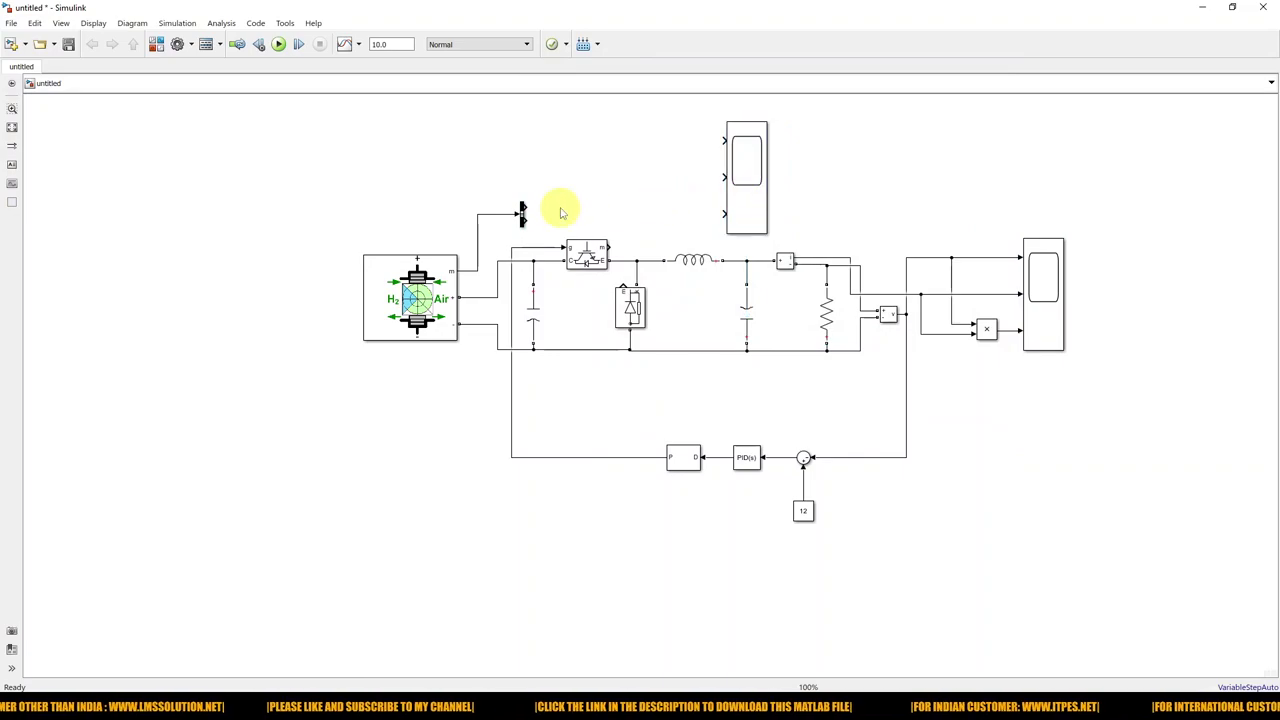
{"action": "left_click_drag", "start_coordinate": [529, 207], "coordinate": [712, 145]}
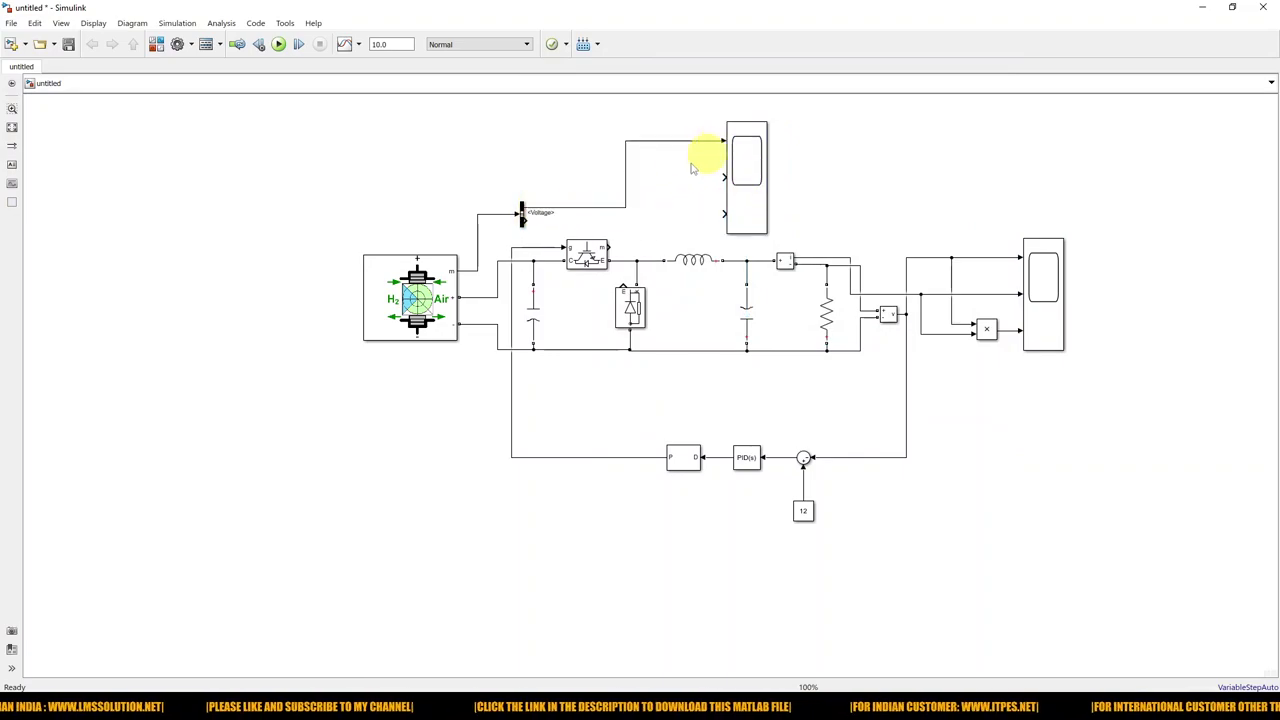
{"action": "left_click_drag", "start_coordinate": [526, 221], "coordinate": [723, 177]}
{"action": "left_click_drag", "start_coordinate": [626, 205], "coordinate": [597, 201]}
{"action": "left_click_drag", "start_coordinate": [986, 329], "coordinate": [670, 142]}
{"action": "left_click_drag", "start_coordinate": [684, 216], "coordinate": [638, 180]}
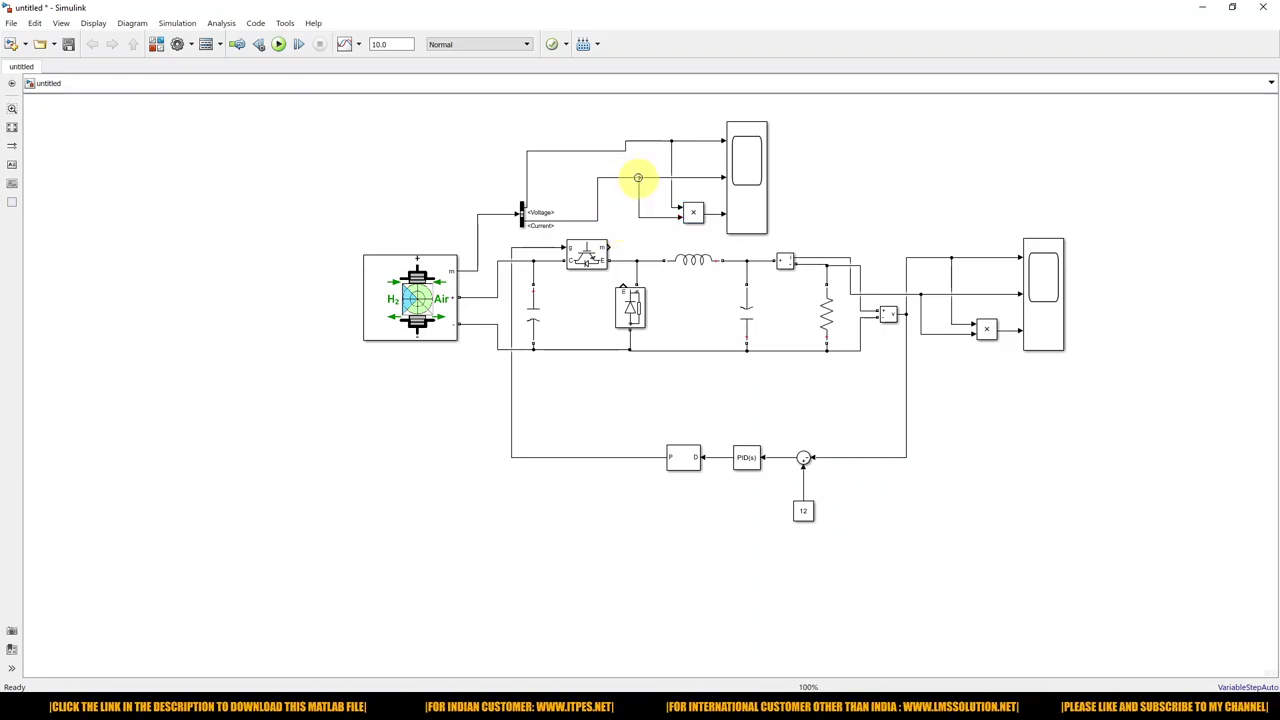
{"action": "left_click", "coordinate": [697, 262]}
{"action": "left_click", "coordinate": [722, 292]}
{"action": "left_click", "coordinate": [750, 460]}
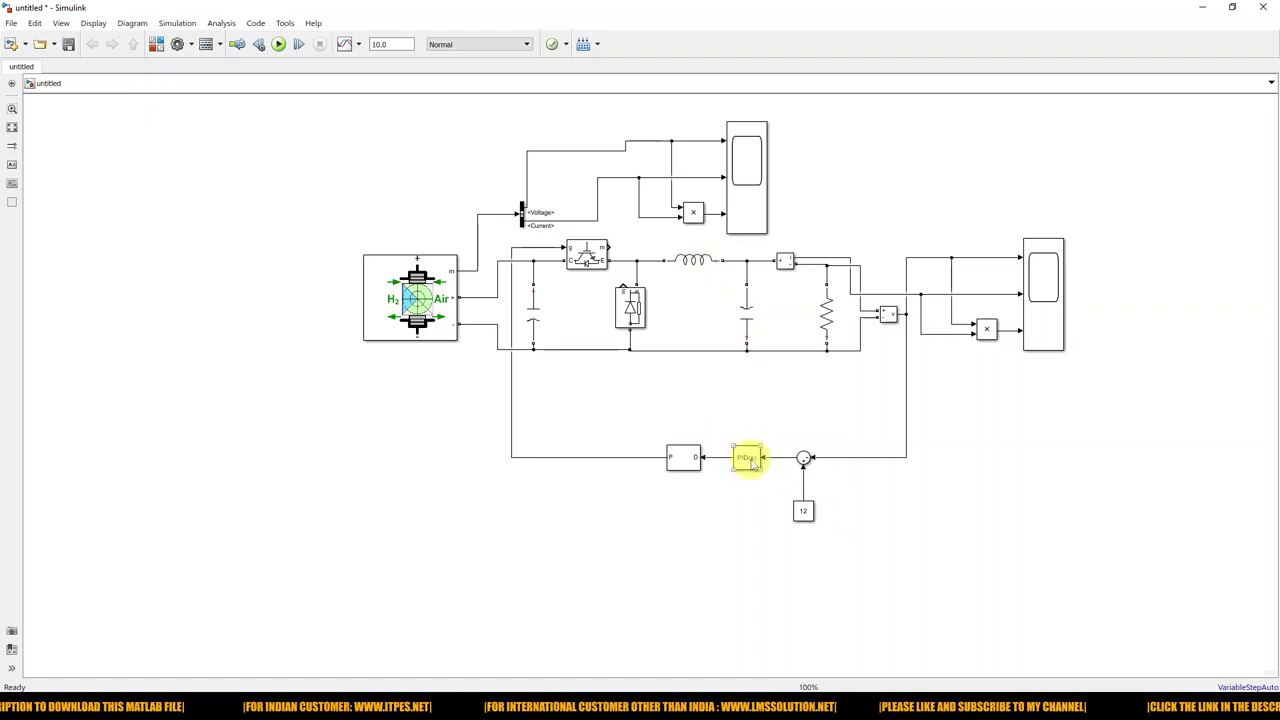
{"action": "left_click", "coordinate": [405, 297]}
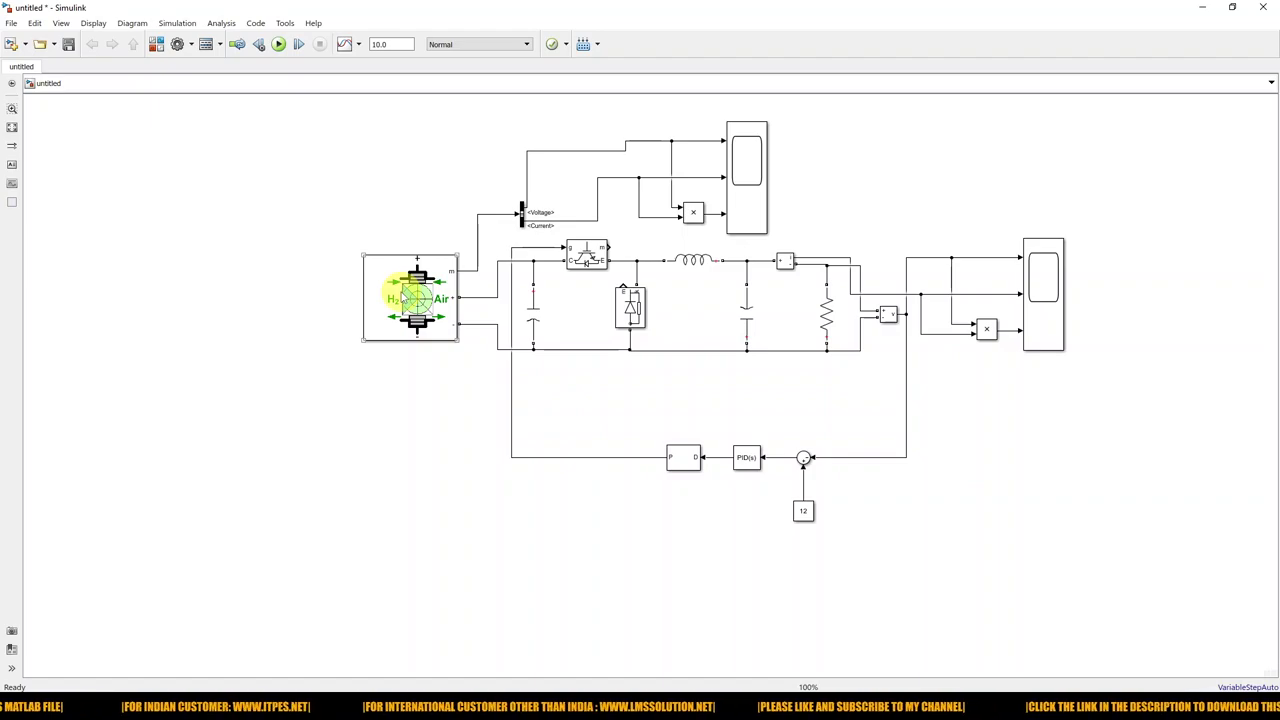
{"action": "left_click", "coordinate": [727, 372]}
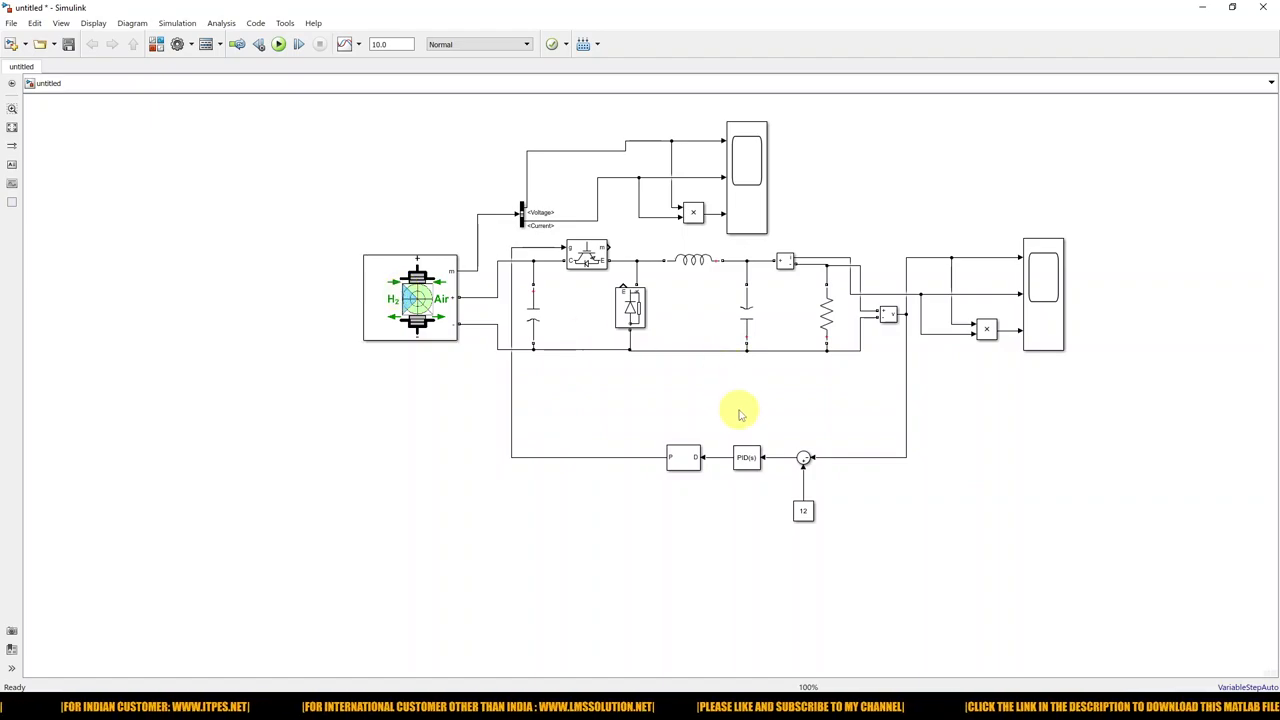
- Move the Constant block with value 12 up closer to the Sum block
{"action": "left_click", "coordinate": [804, 511]}
{"action": "left_click_drag", "start_coordinate": [804, 511], "coordinate": [803, 490]}
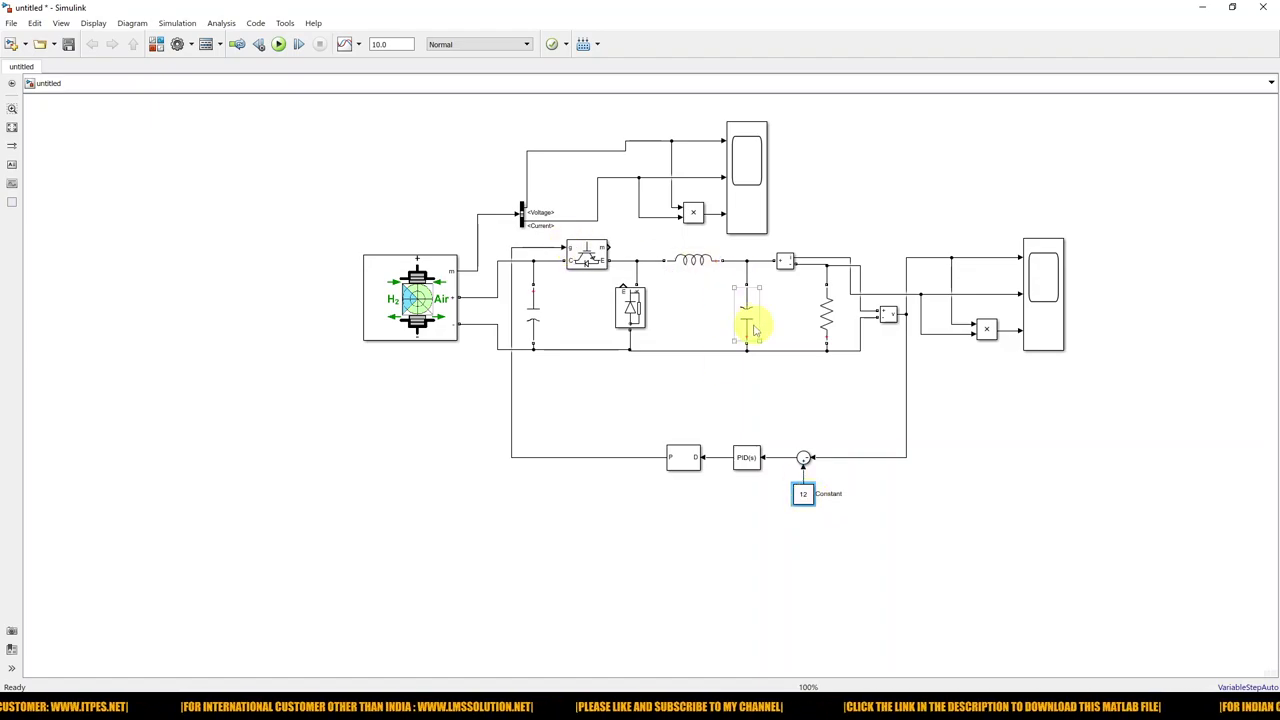
- Set the input capacitor's capacitance to the variable C and the inductor's inductance to the variable L
{"action": "double_click", "coordinate": [532, 320]}
{"action": "double_click", "coordinate": [604, 338]}
{"action": "type", "text": "C"}
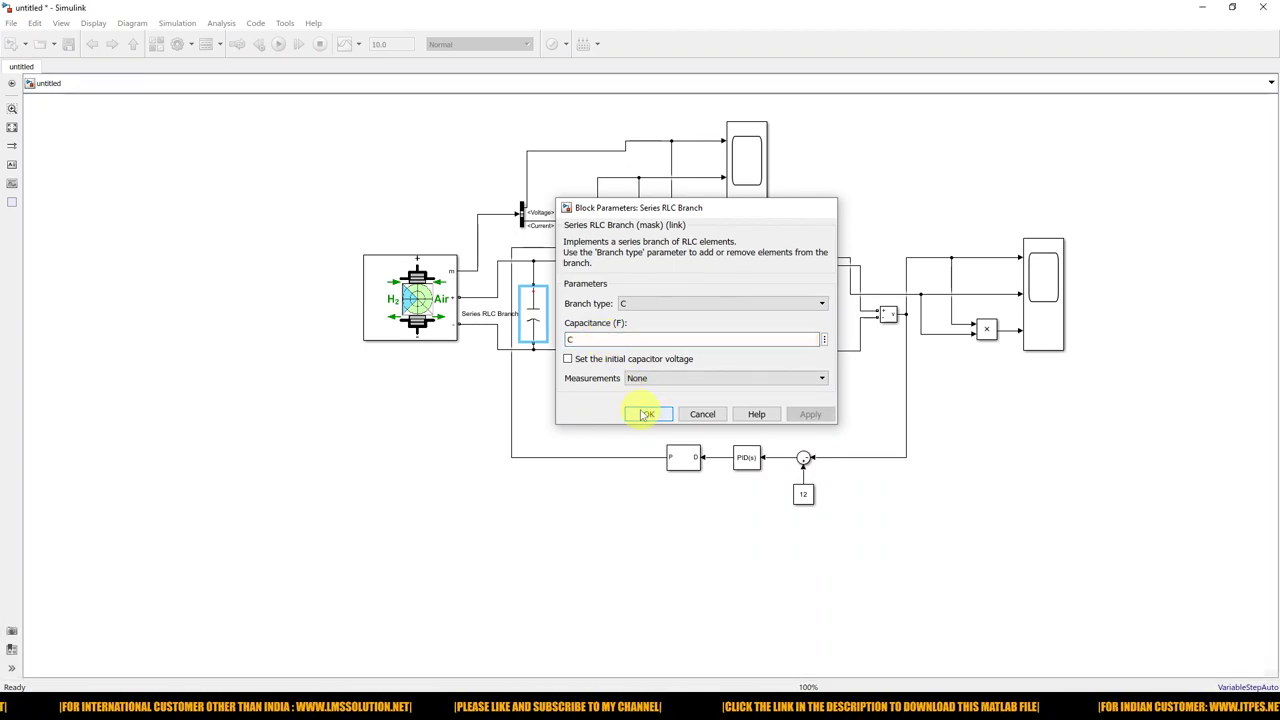
{"action": "left_click", "coordinate": [648, 414]}
{"action": "double_click", "coordinate": [692, 259]}
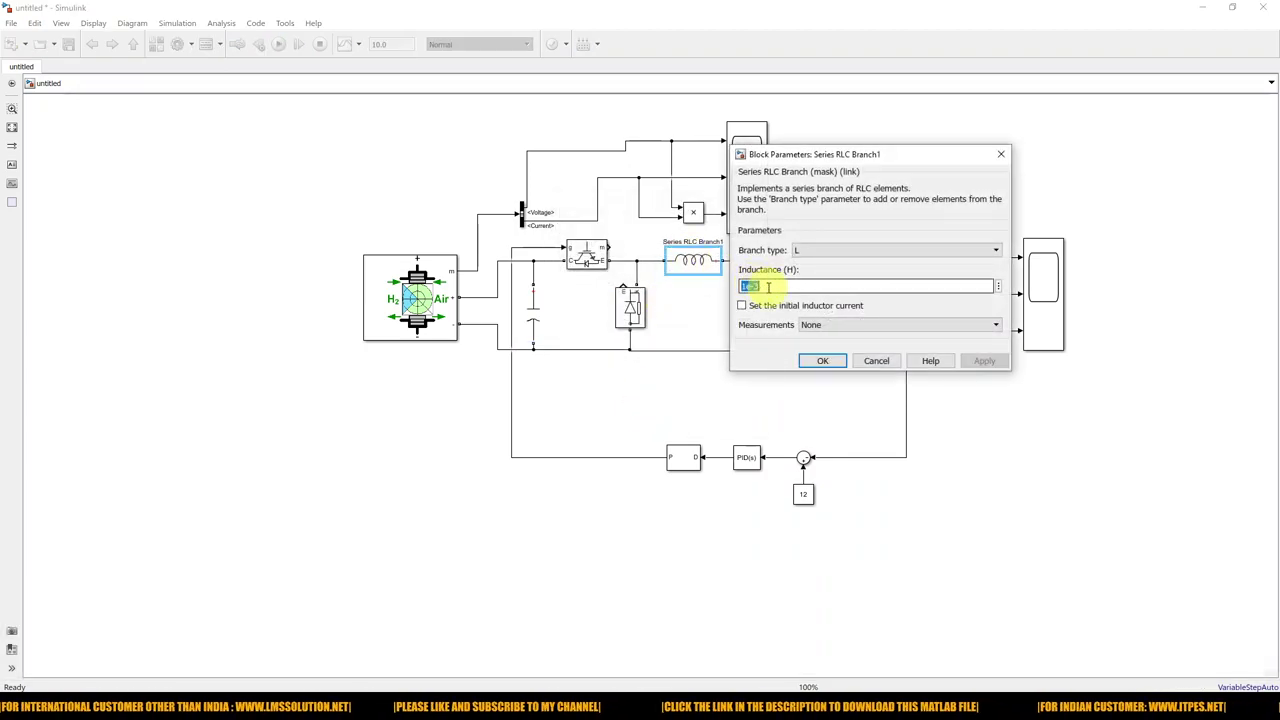
{"action": "type", "text": "L"}
{"action": "left_click", "coordinate": [820, 361]}
- Set the output capacitor's capacitance to the variable C and the load resistor's resistance to the variable R
{"action": "double_click", "coordinate": [748, 313]}
{"action": "double_click", "coordinate": [815, 340]}
{"action": "type", "text": "C"}
{"action": "left_click", "coordinate": [861, 416]}
{"action": "double_click", "coordinate": [827, 312]}
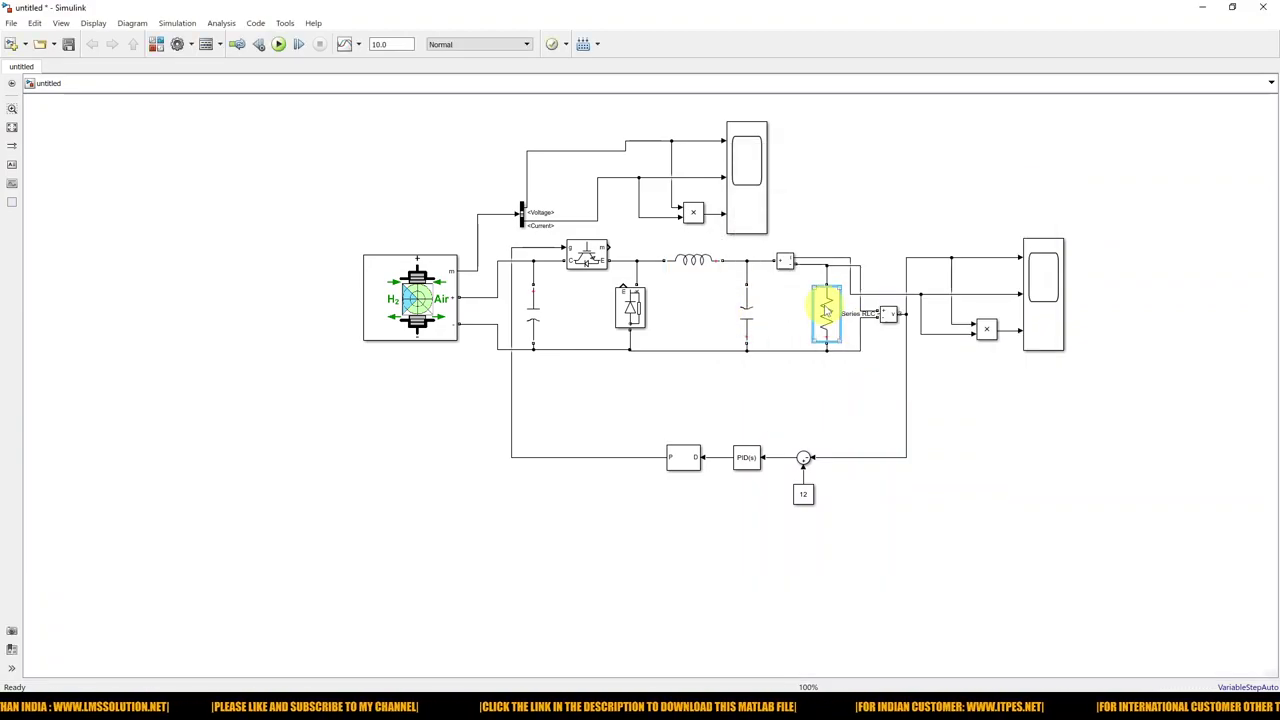
{"action": "double_click", "coordinate": [883, 349]}
{"action": "type", "text": "R"}
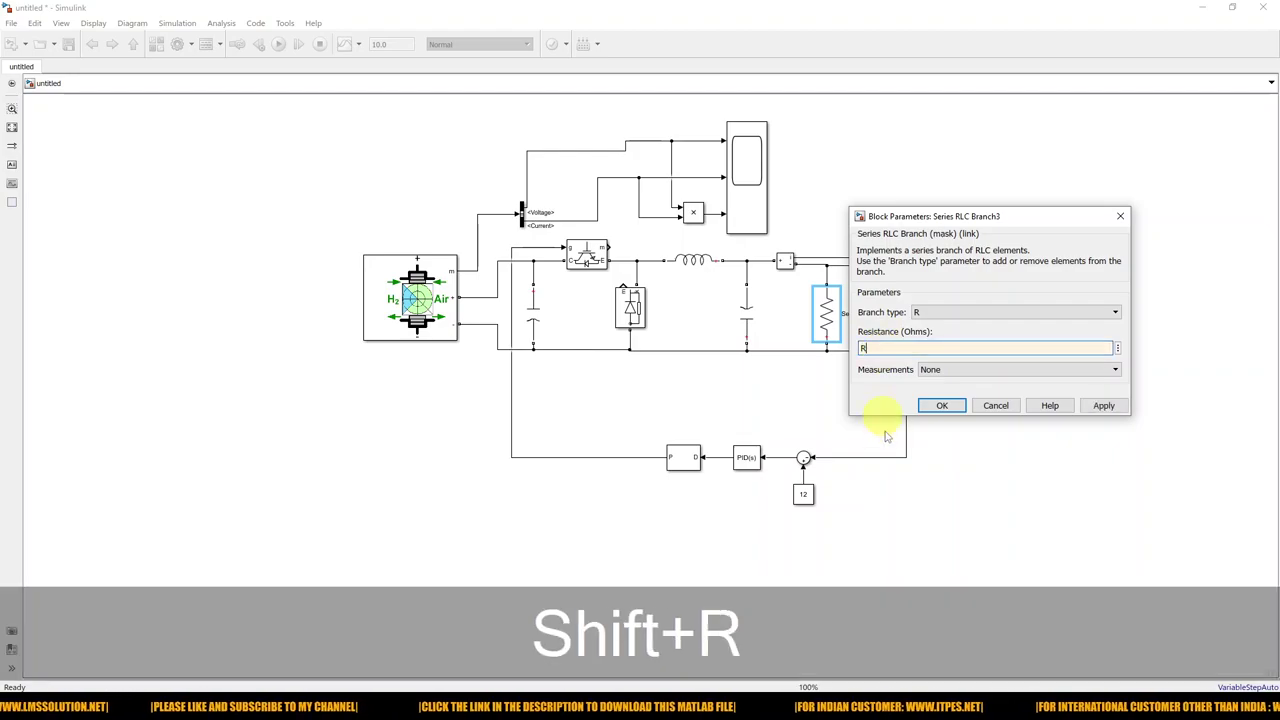
{"action": "left_click", "coordinate": [933, 410]}
- Set the PID Controller's proportional, integral and derivative gains to the variables Kp, Ki and Kd
{"action": "left_click", "coordinate": [748, 458]}
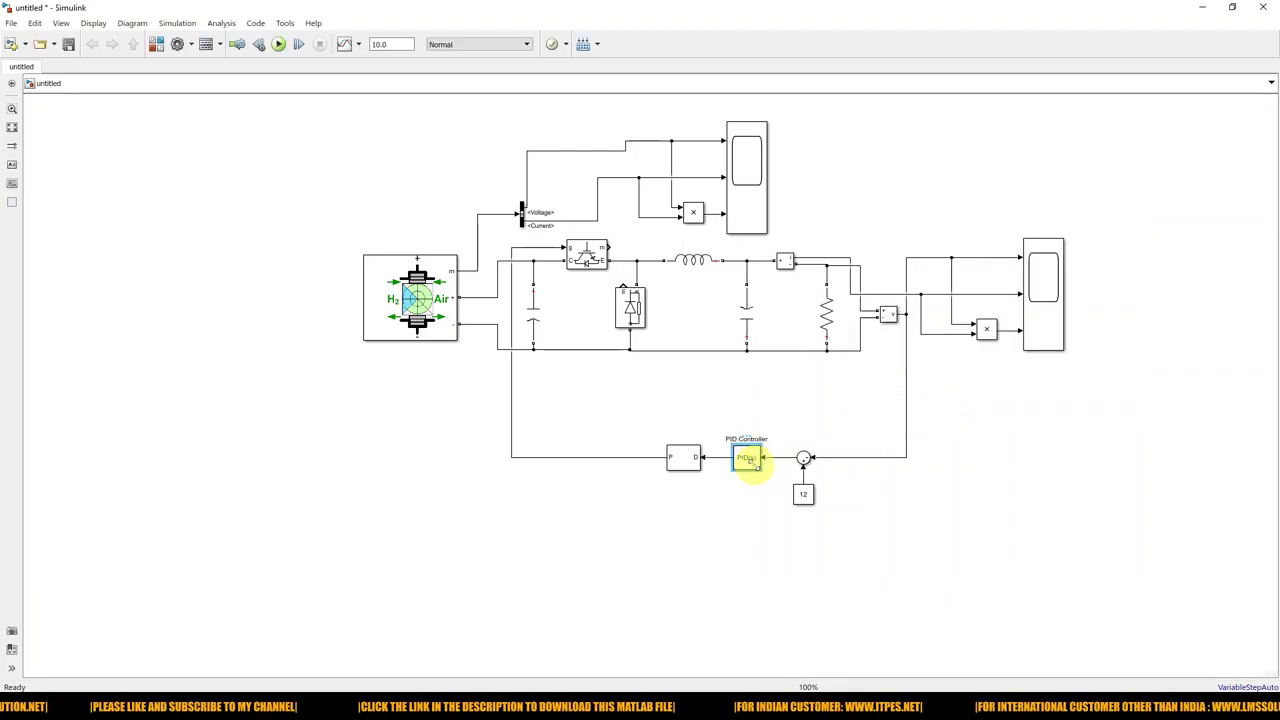
{"action": "double_click", "coordinate": [748, 458]}
{"action": "left_click_drag", "start_coordinate": [858, 199], "coordinate": [738, 157]}
{"action": "double_click", "coordinate": [785, 364]}
{"action": "type", "text": "Kp"}
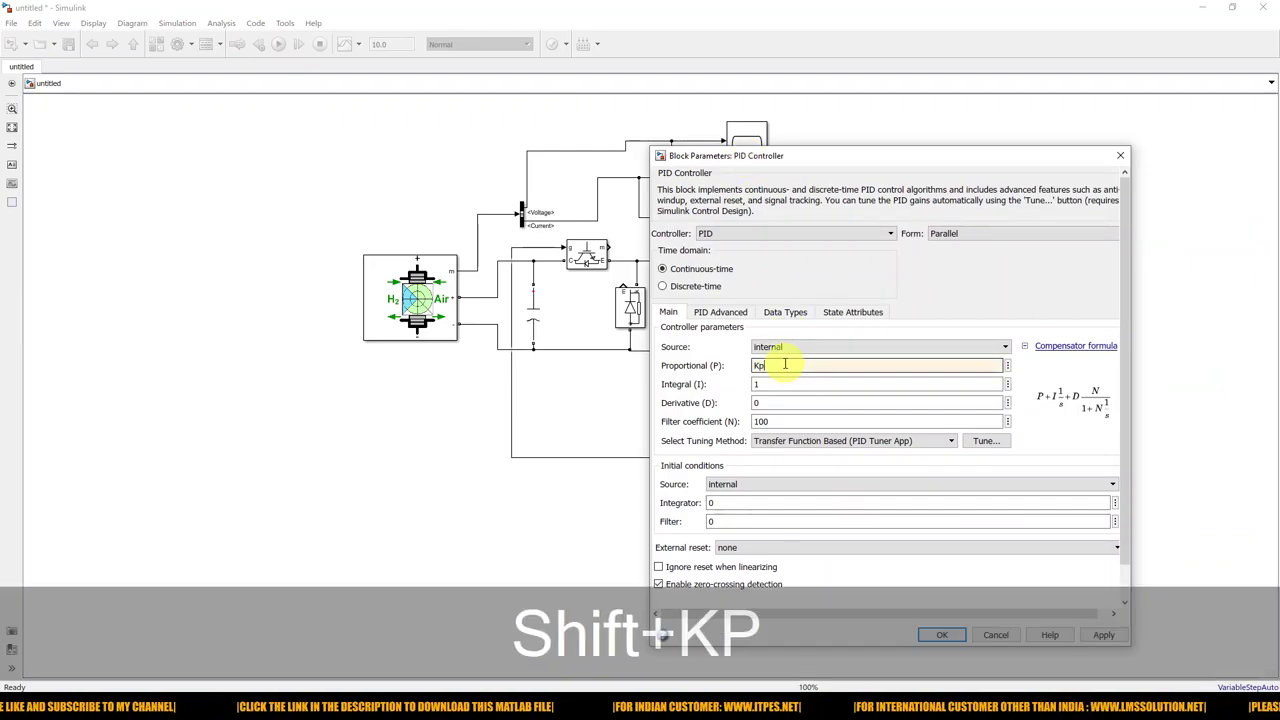
{"action": "double_click", "coordinate": [790, 387]}
{"action": "type", "text": "Ki"}
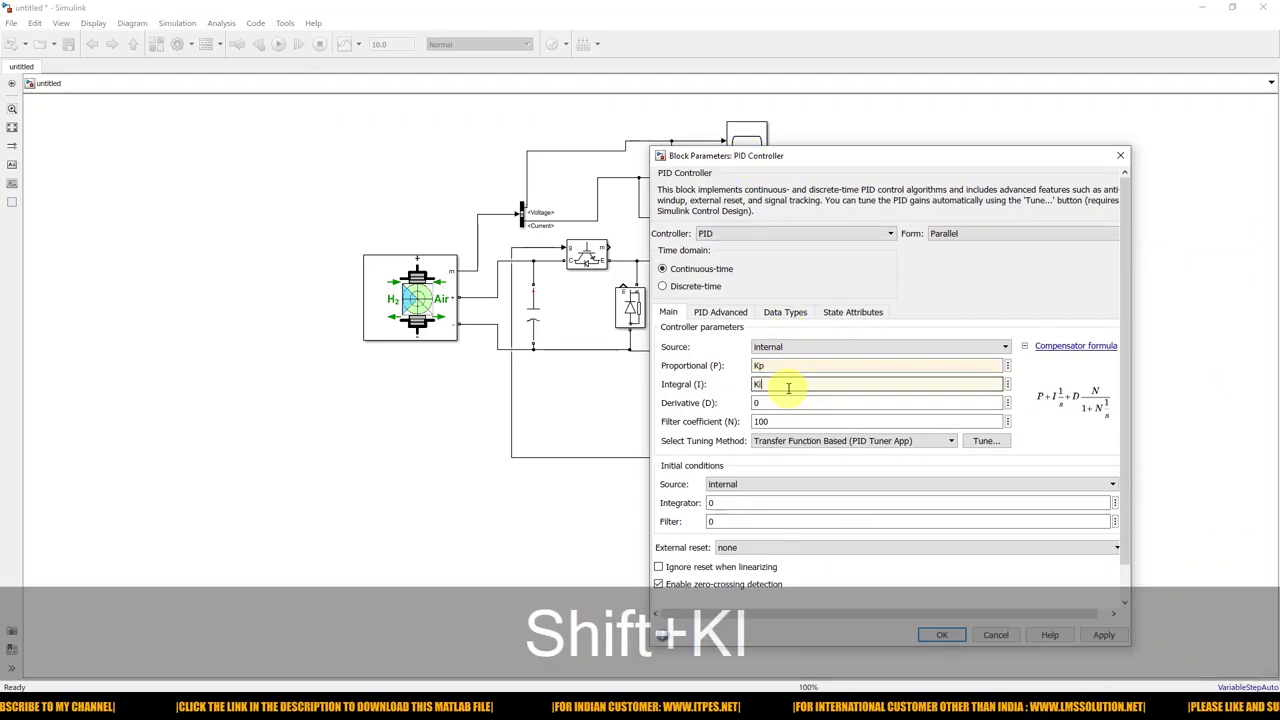
{"action": "double_click", "coordinate": [775, 403]}
{"action": "type", "text": "Kd"}
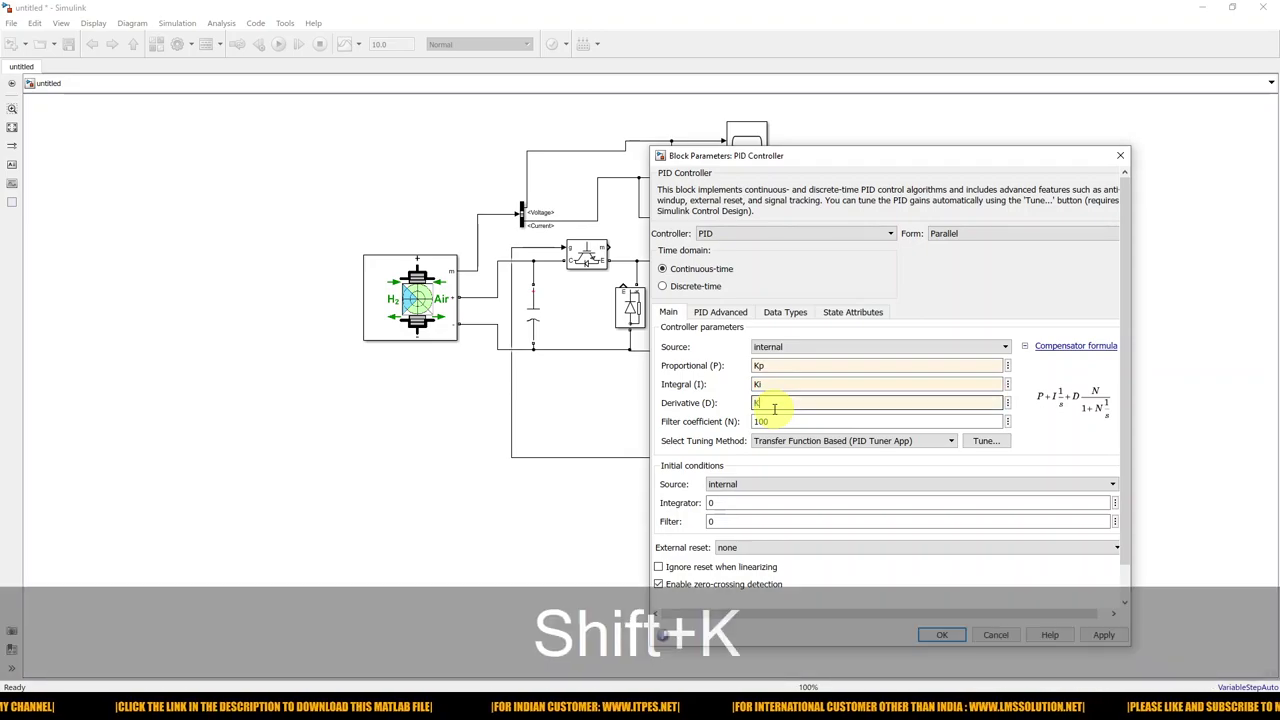
{"action": "left_click", "coordinate": [941, 635]}
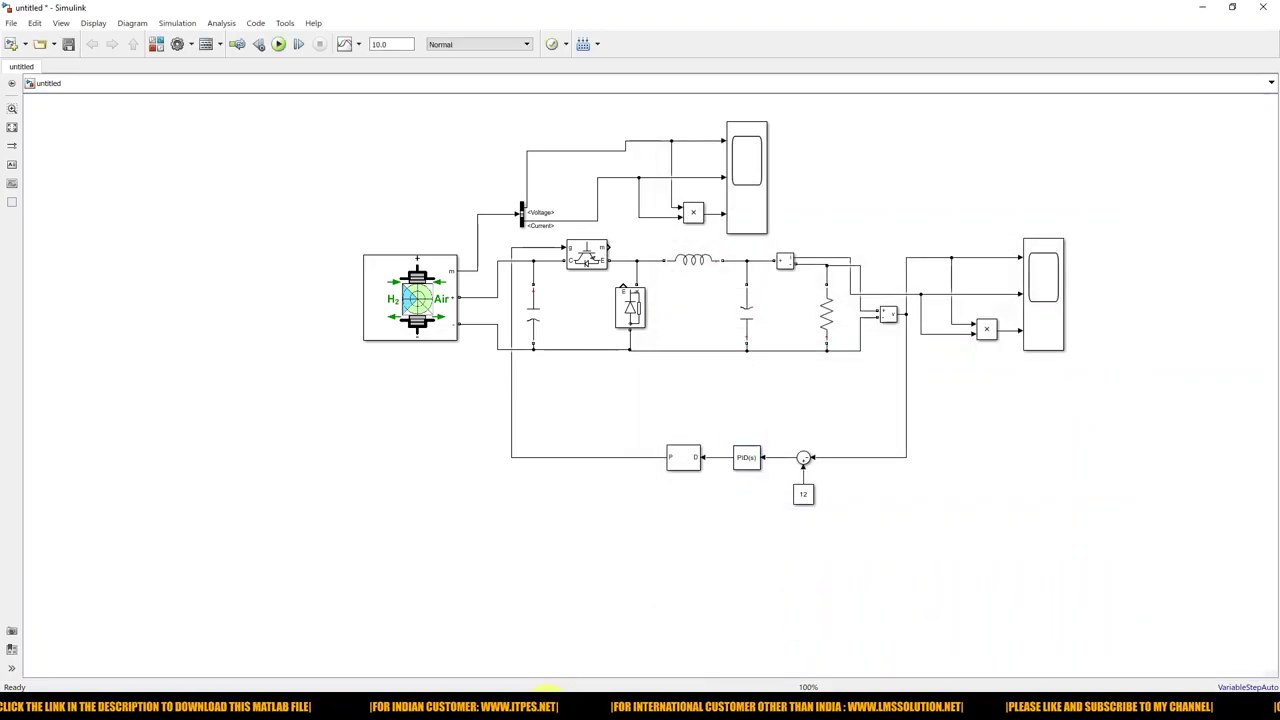
- Switch to MATLAB and review the power, voltage and switching frequency inputs and the design equations in Design_Buck.m
{"action": "left_click", "coordinate": [540, 706]}
{"action": "left_click", "coordinate": [365, 653]}
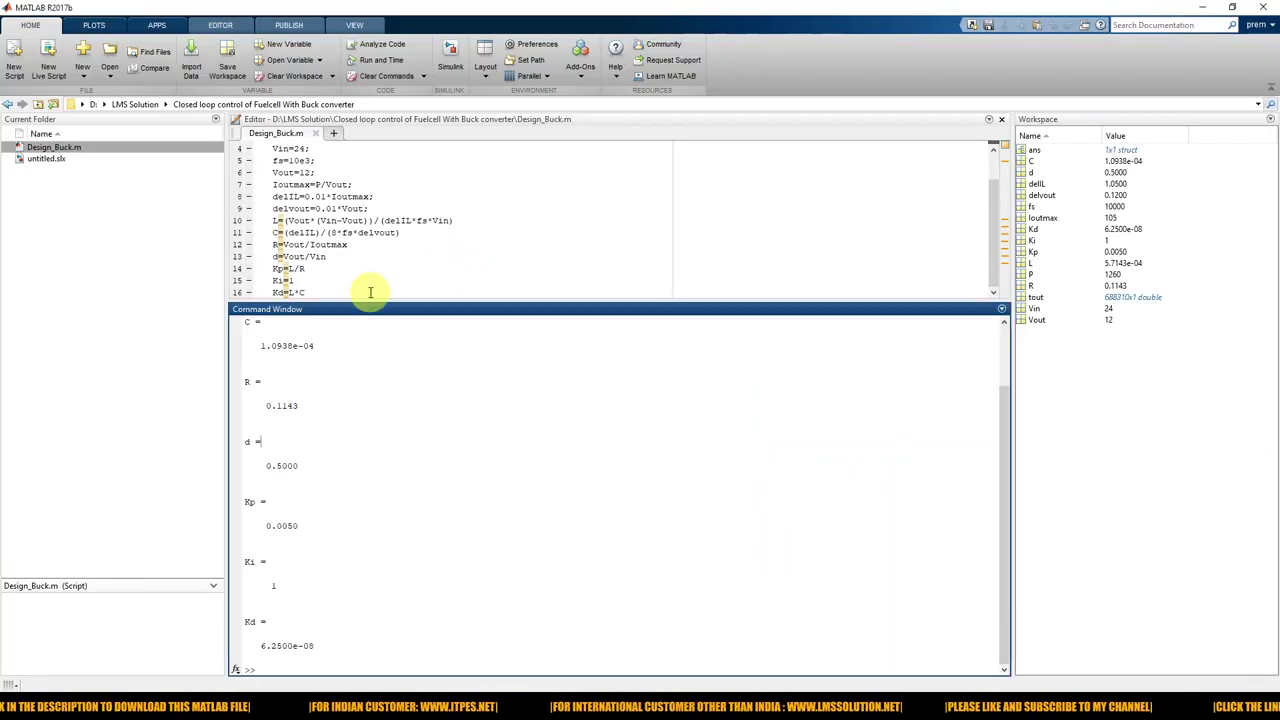
{"action": "left_click_drag", "start_coordinate": [360, 300], "coordinate": [357, 356]}
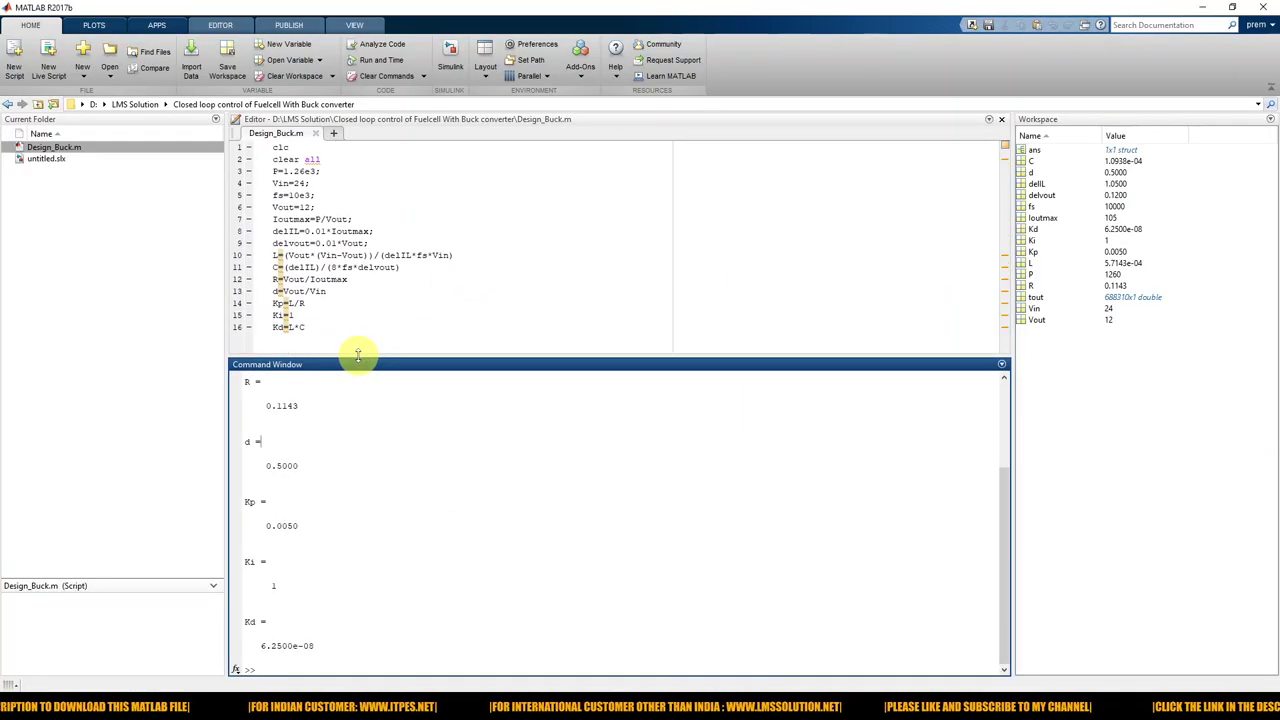
{"action": "left_click", "coordinate": [360, 316]}
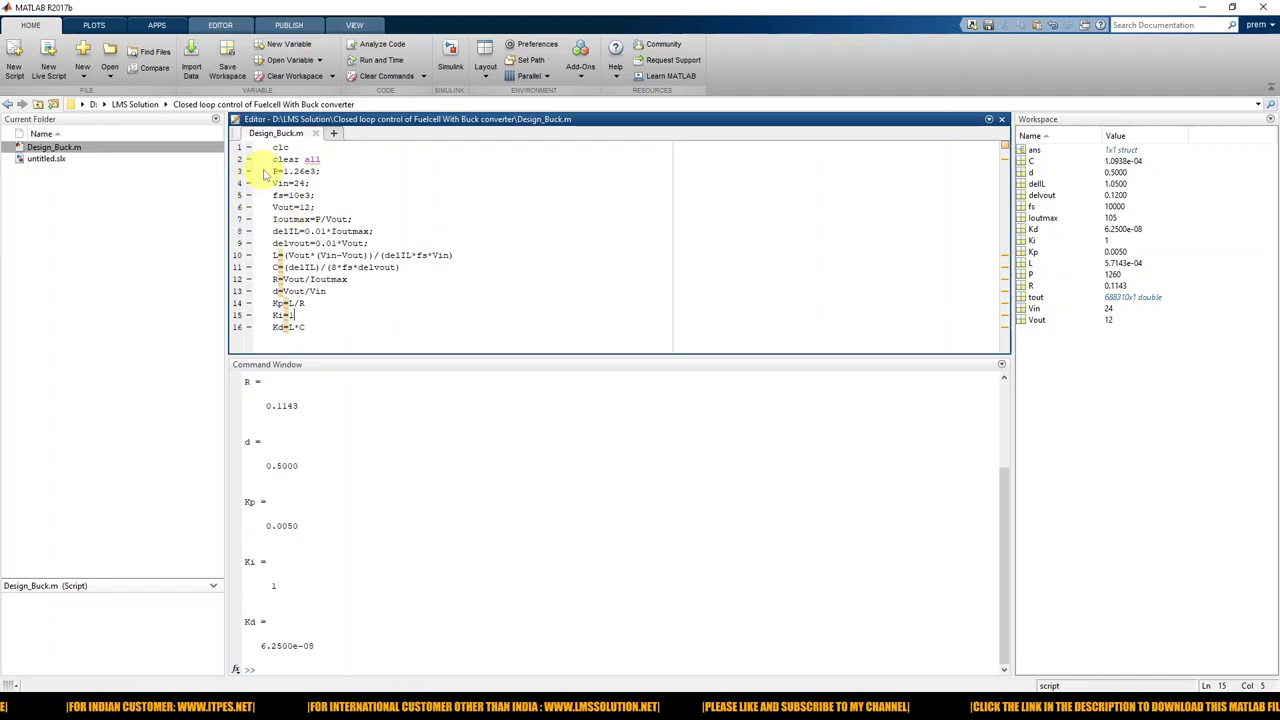
{"action": "left_click_drag", "start_coordinate": [272, 173], "coordinate": [346, 172]}
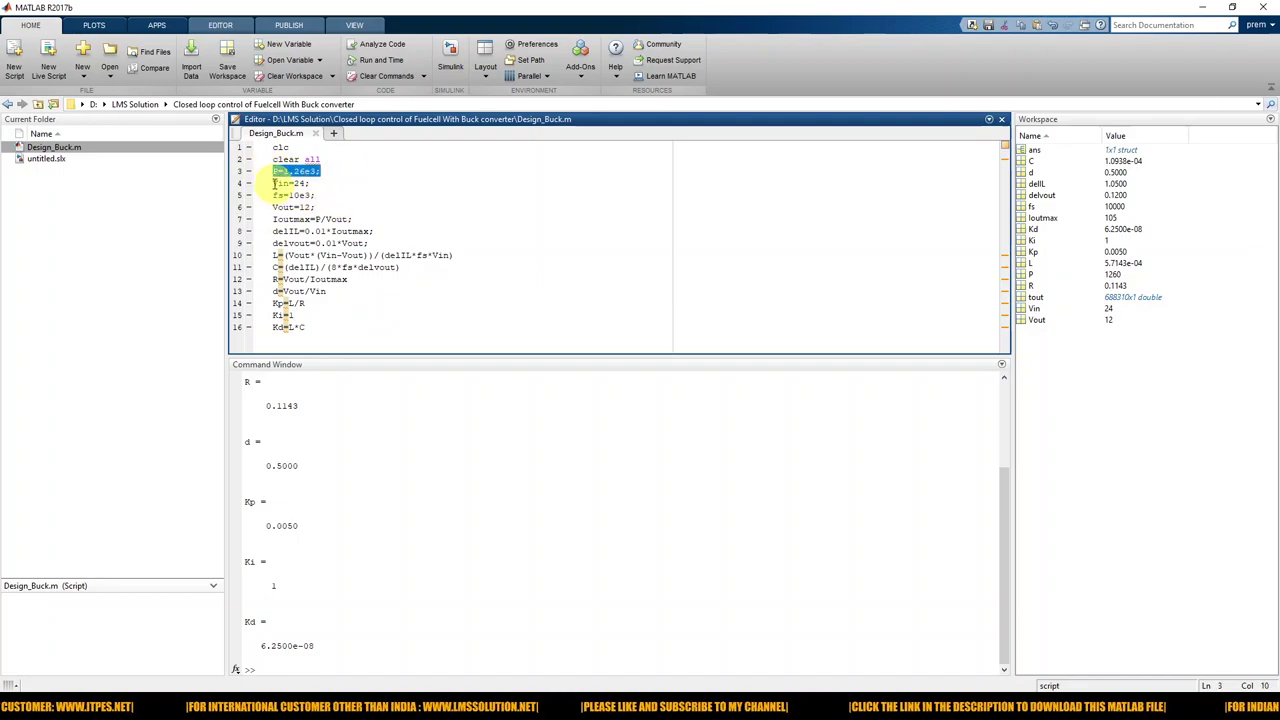
{"action": "left_click_drag", "start_coordinate": [273, 183], "coordinate": [351, 184]}
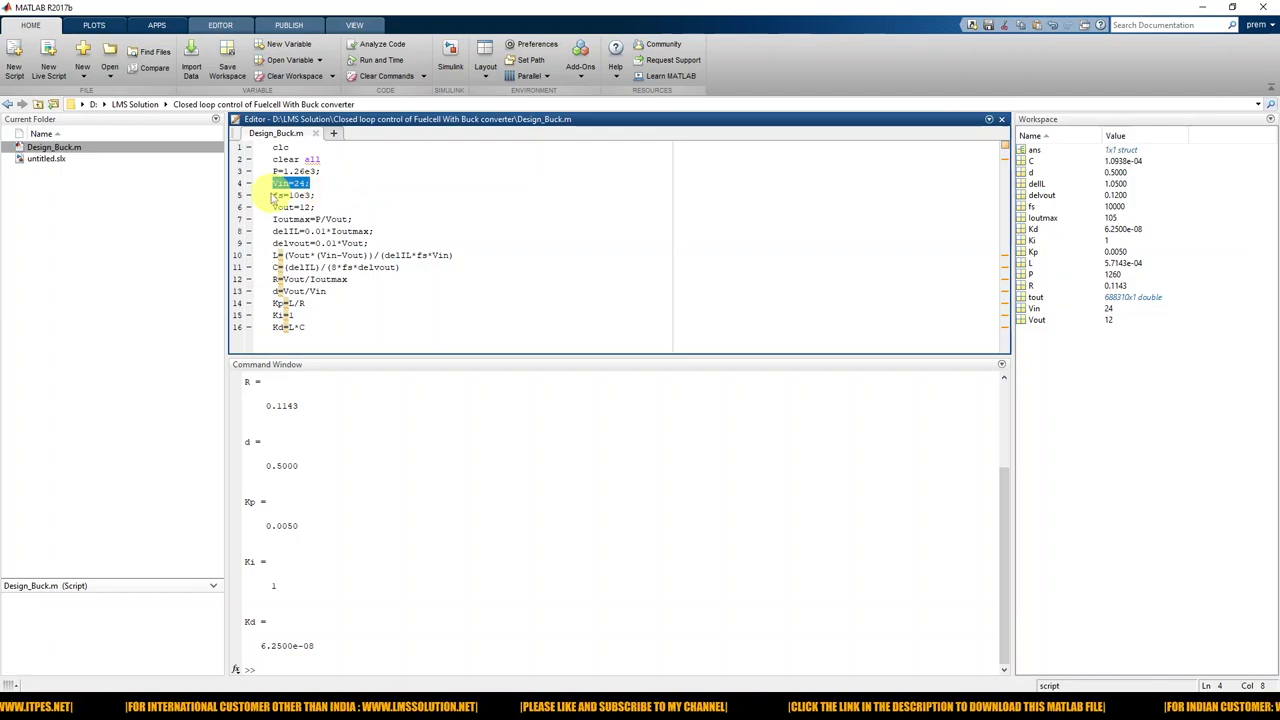
{"action": "left_click_drag", "start_coordinate": [273, 195], "coordinate": [332, 194]}
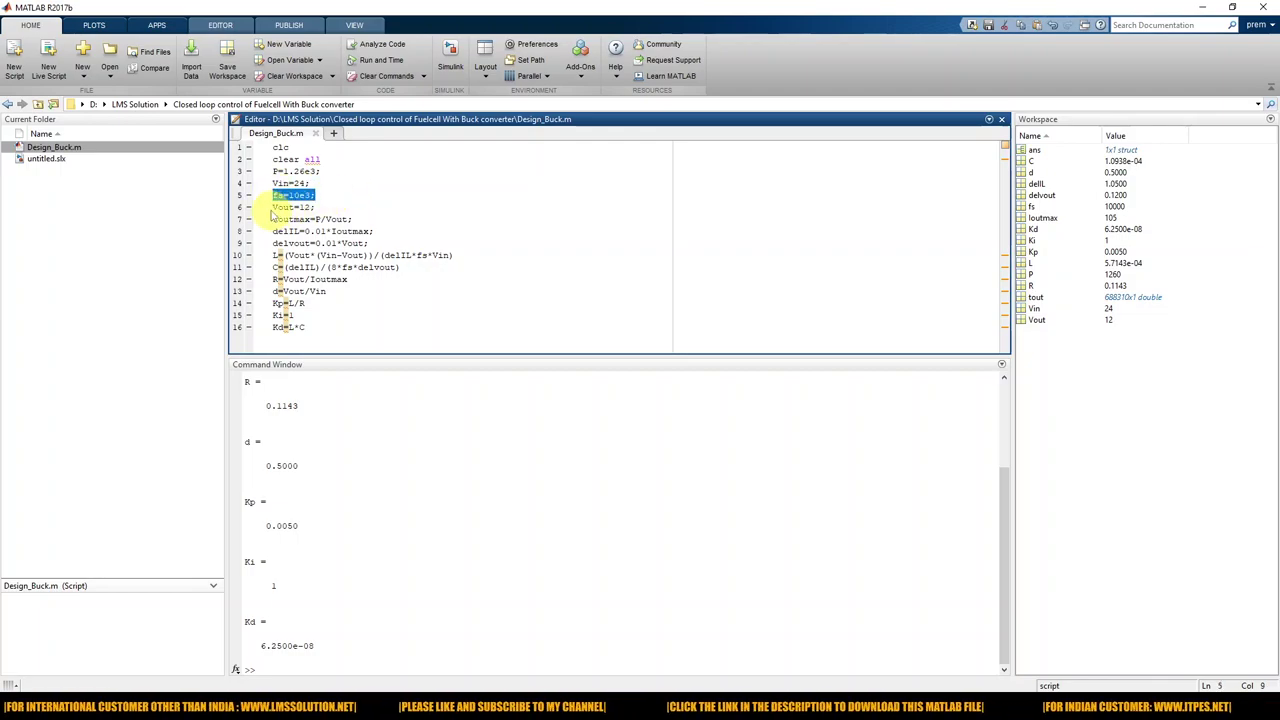
{"action": "left_click_drag", "start_coordinate": [275, 207], "coordinate": [316, 320]}
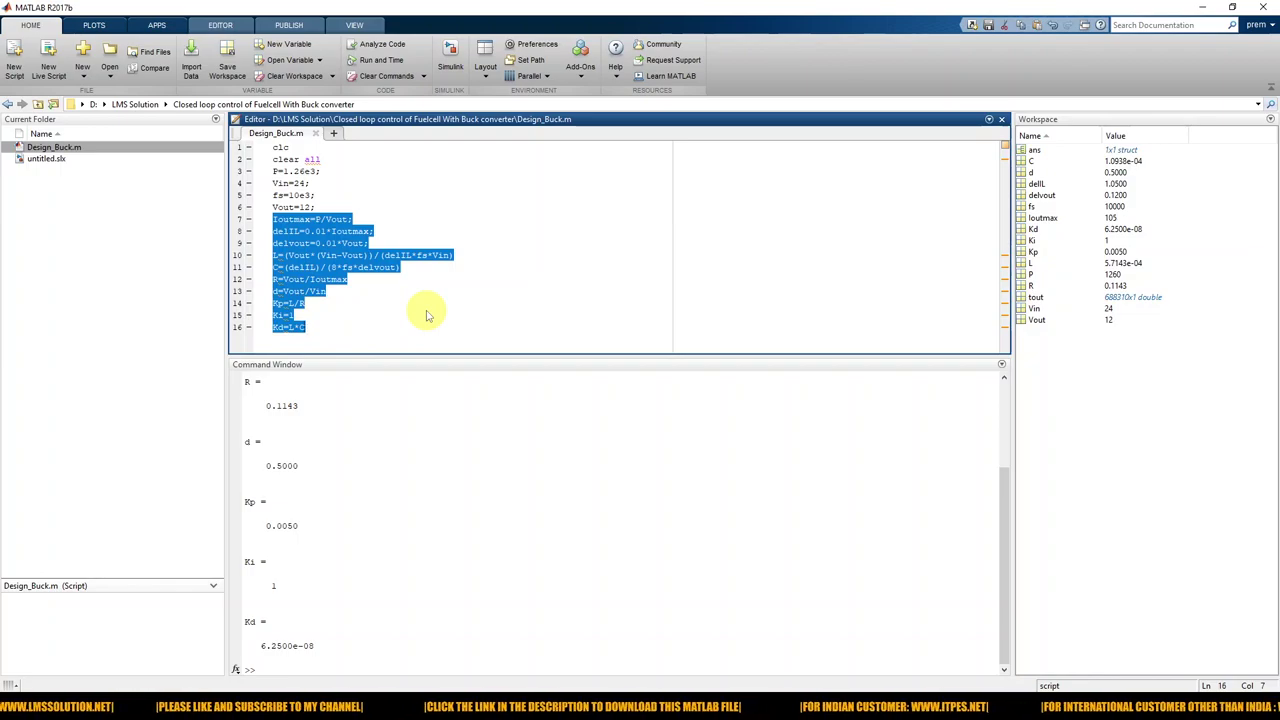
{"action": "left_click", "coordinate": [443, 207]}
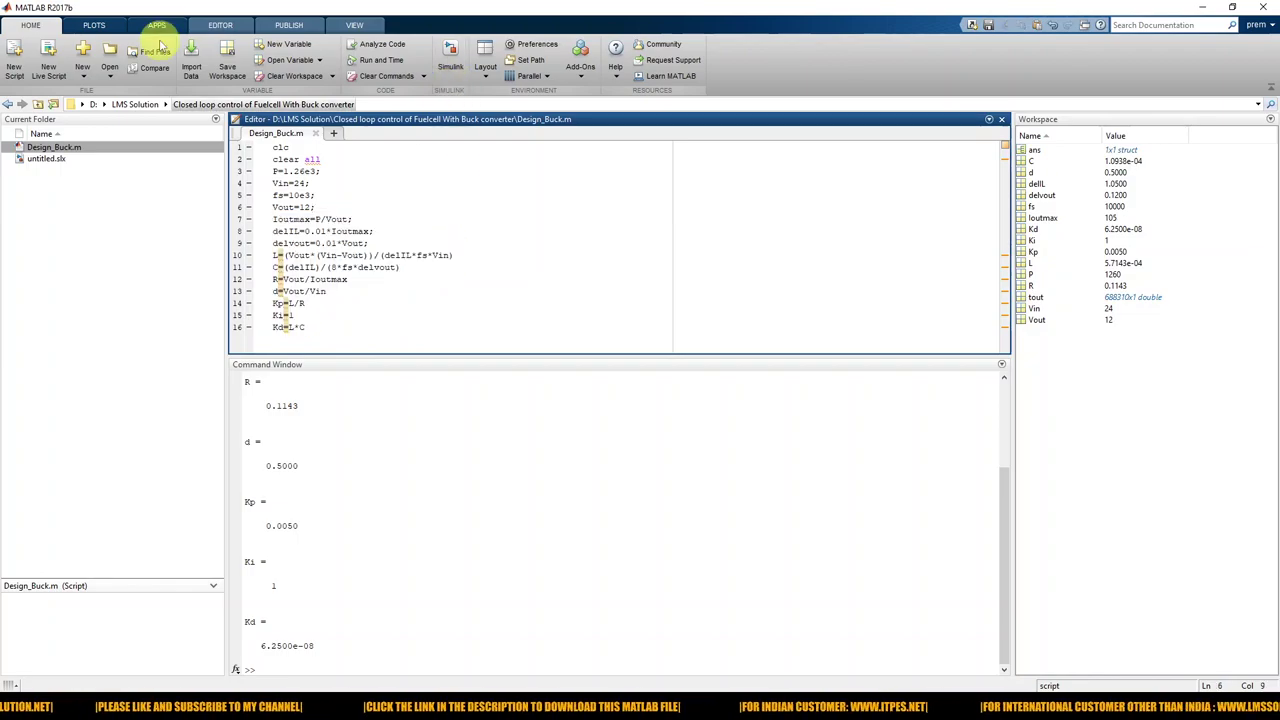
- Run the Design_Buck.m script and review the calculated L, C, R, d and PID gain values in its output
{"action": "left_click", "coordinate": [221, 25]}
{"action": "left_click", "coordinate": [368, 52]}
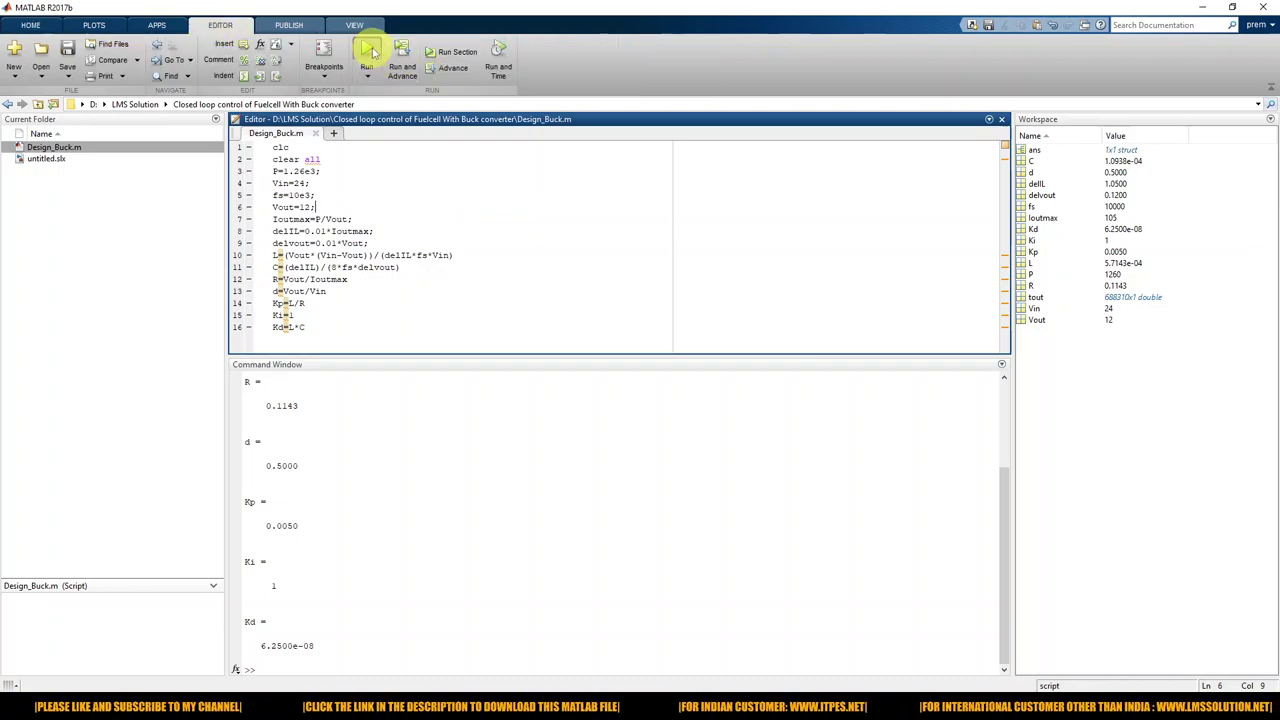
{"action": "left_click_drag", "start_coordinate": [358, 357], "coordinate": [366, 258]}
{"action": "left_click", "coordinate": [364, 360]}
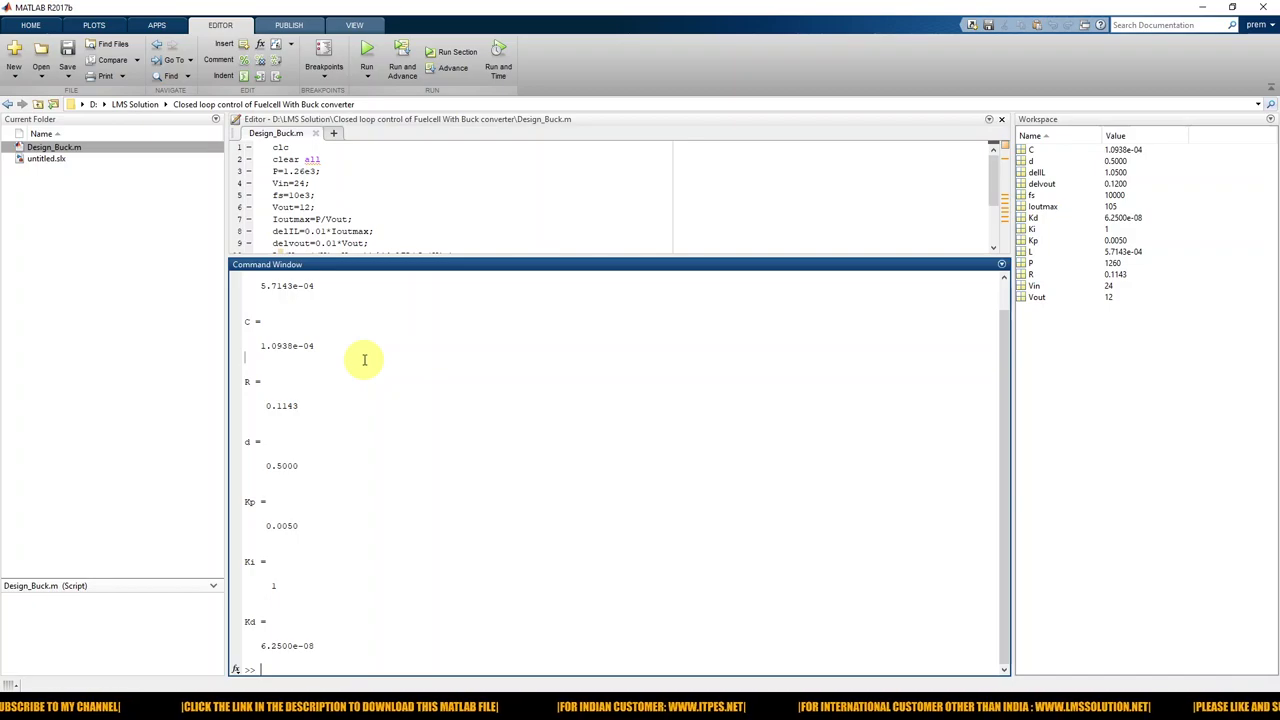
{"action": "scroll", "coordinate": [364, 370], "scroll_direction": "up", "scroll_amount": 1}
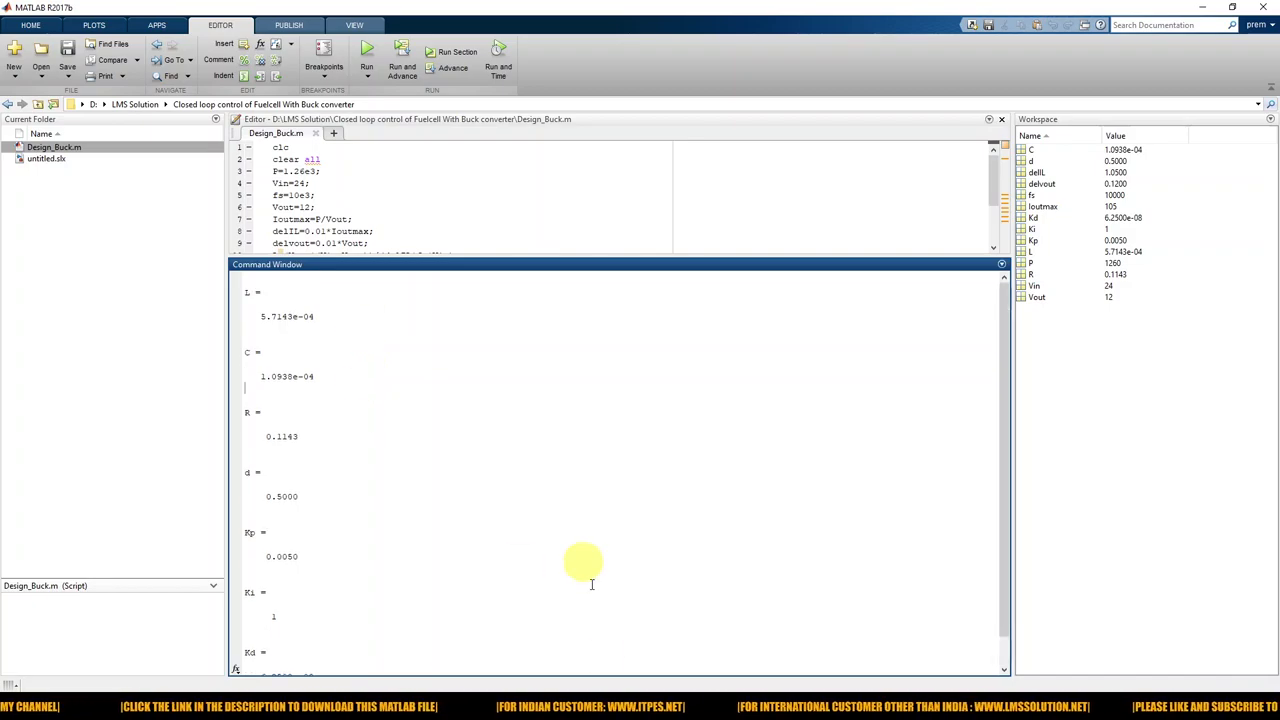
- Return to the Simulink model and change the switching frequency of the PWM Generator (DC-DC) block
{"action": "mouse_move", "coordinate": [480, 705]}
{"action": "left_click", "coordinate": [480, 680]}
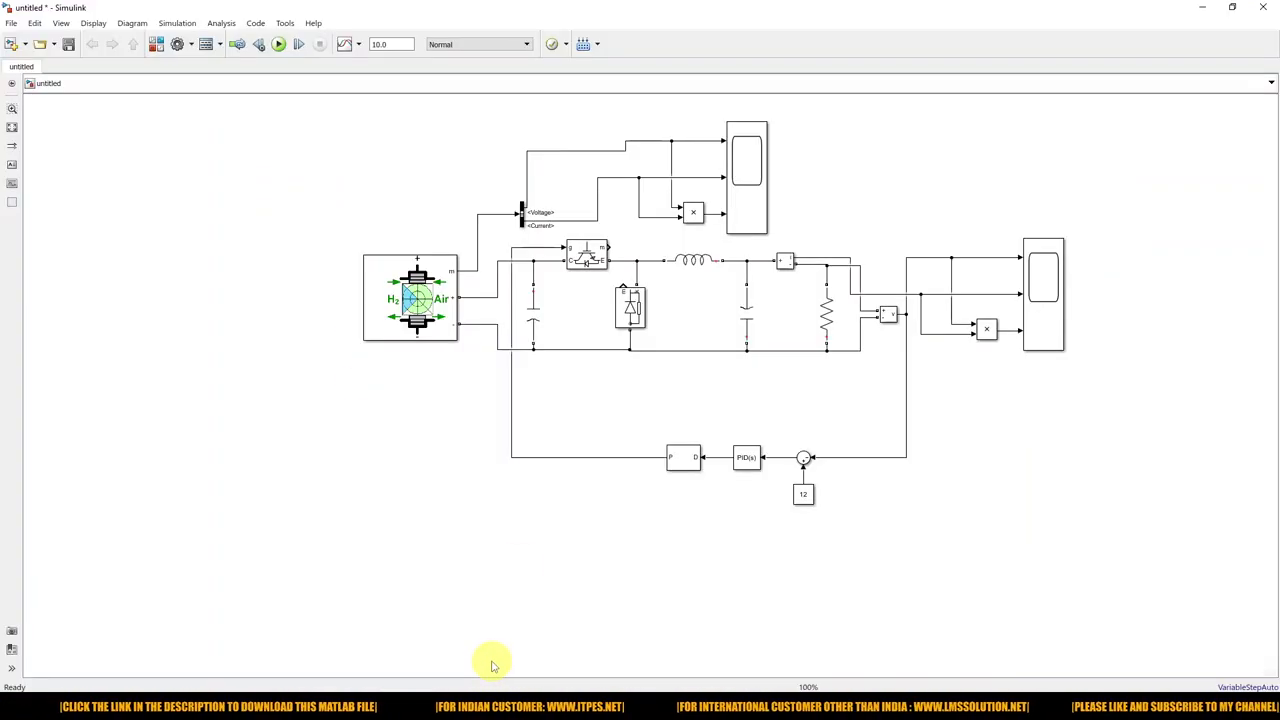
{"action": "double_click", "coordinate": [683, 460]}
{"action": "double_click", "coordinate": [735, 479]}
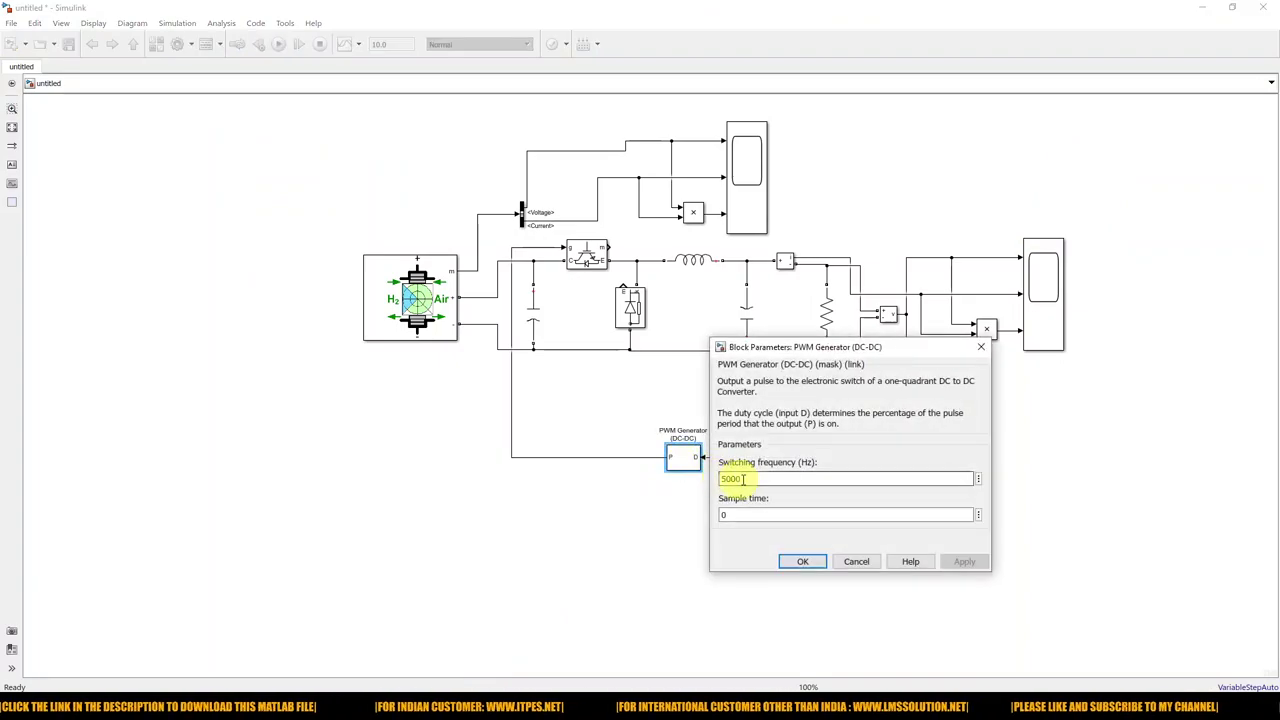
{"action": "type", "text": "800"}
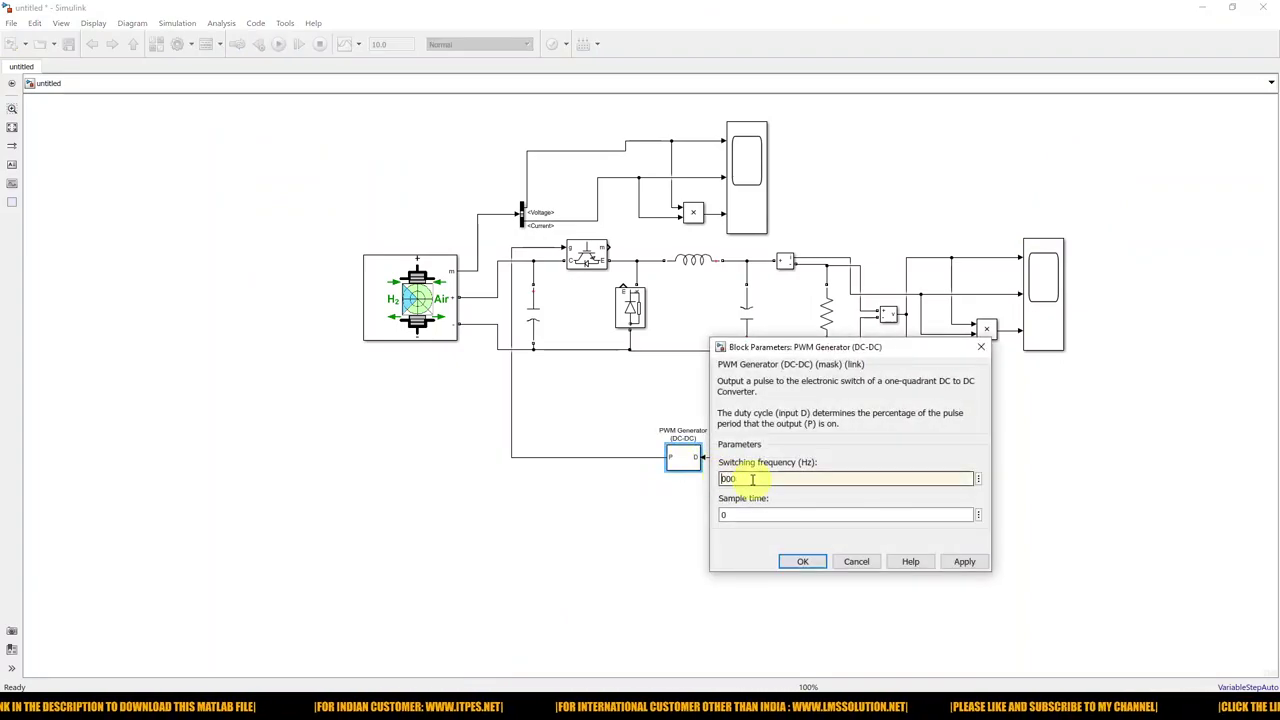
{"action": "left_click", "coordinate": [803, 562]}
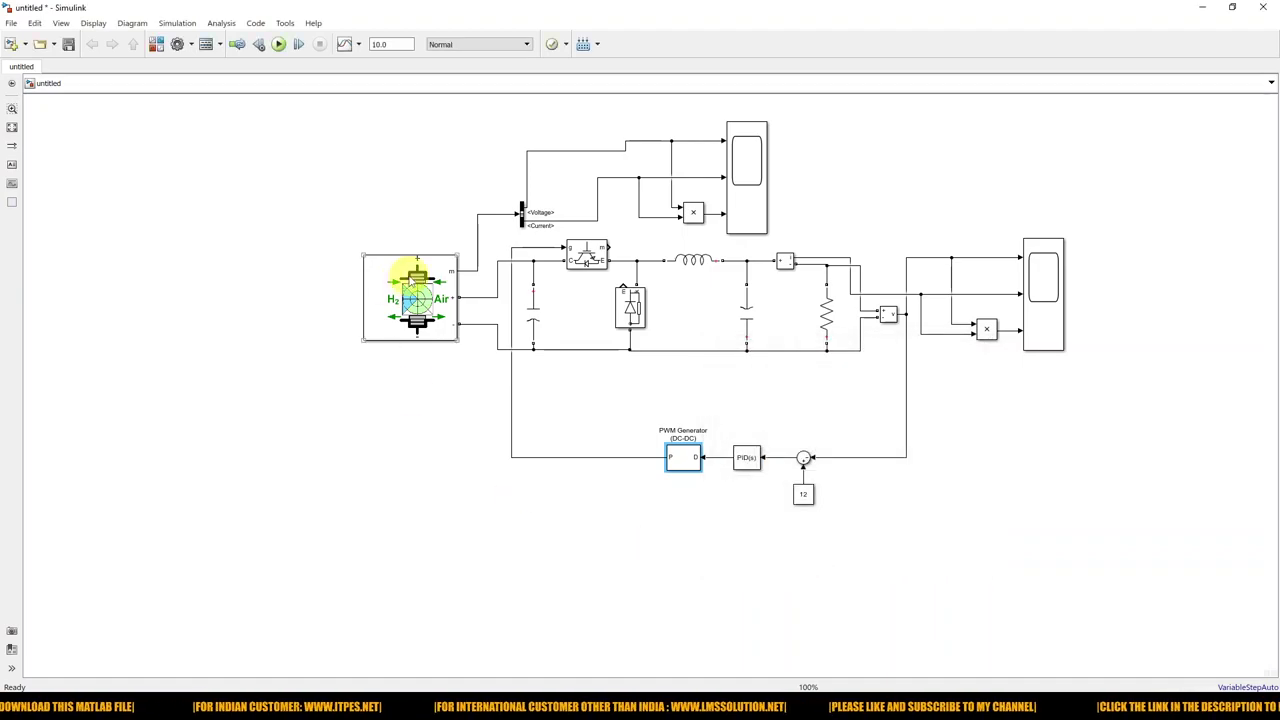
- Add a powergui block in the empty area above the fuel cell and check its parameters
{"action": "double_click", "coordinate": [329, 186]}
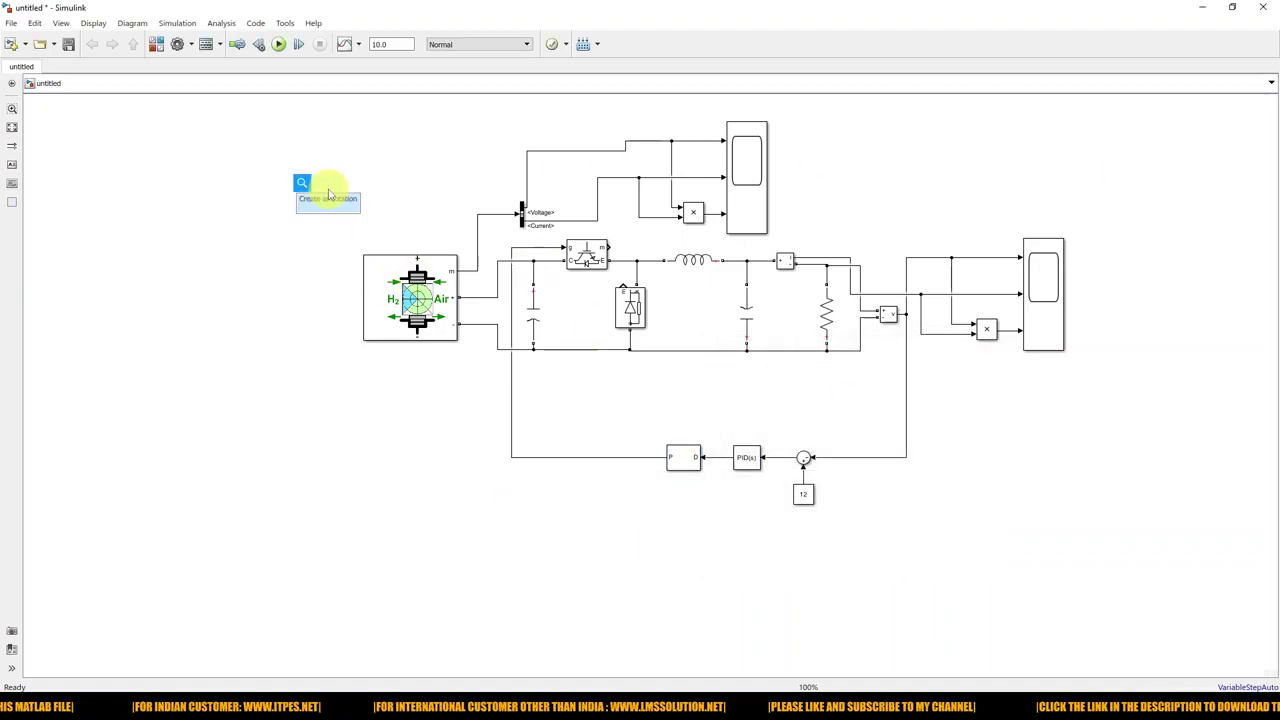
{"action": "type", "text": "power"}
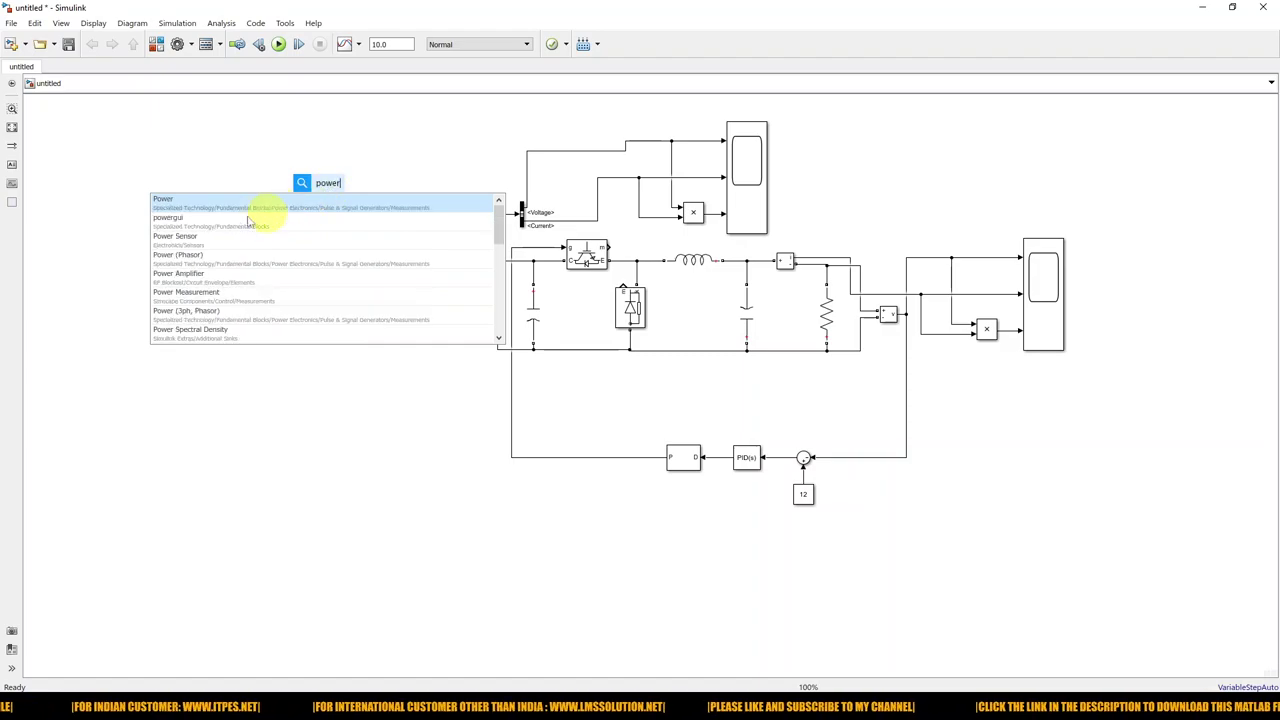
{"action": "left_click", "coordinate": [286, 205]}
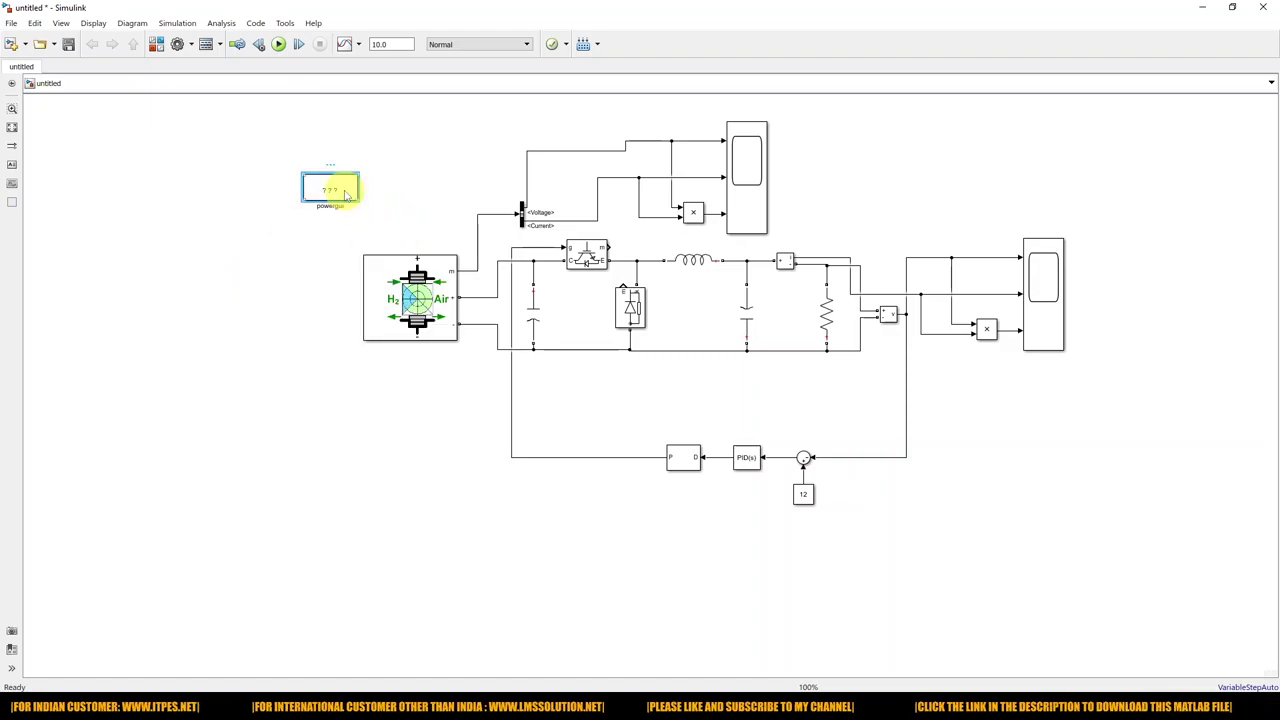
{"action": "double_click", "coordinate": [346, 195]}
{"action": "left_click", "coordinate": [482, 306]}
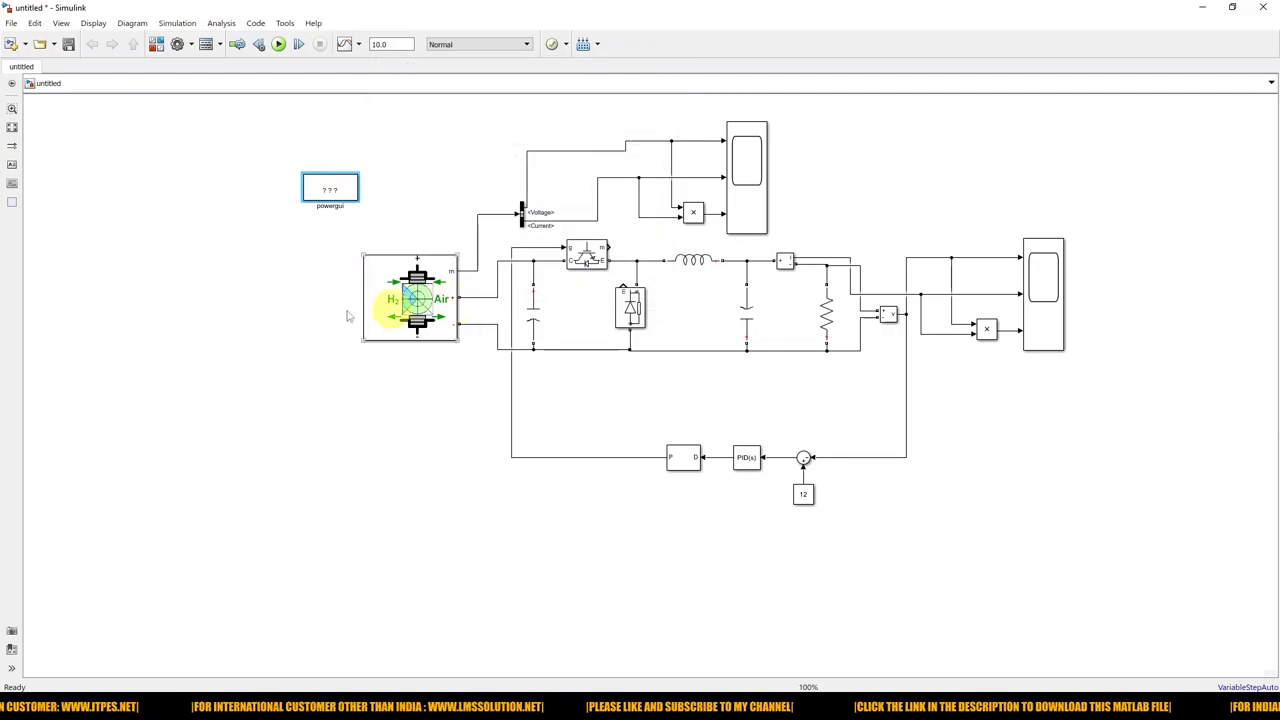
- Save the model as untitled1 and check the powergui block's solver settings
{"action": "left_click", "coordinate": [68, 44]}
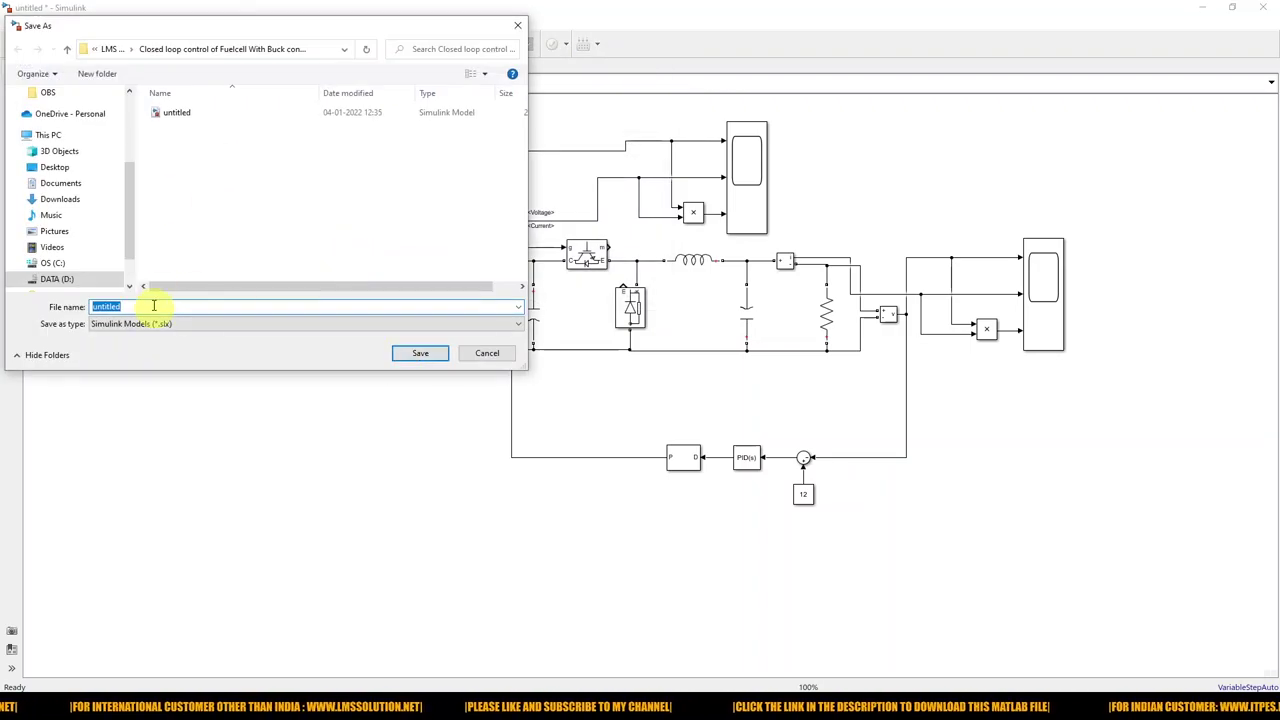
{"action": "left_click", "coordinate": [418, 353]}
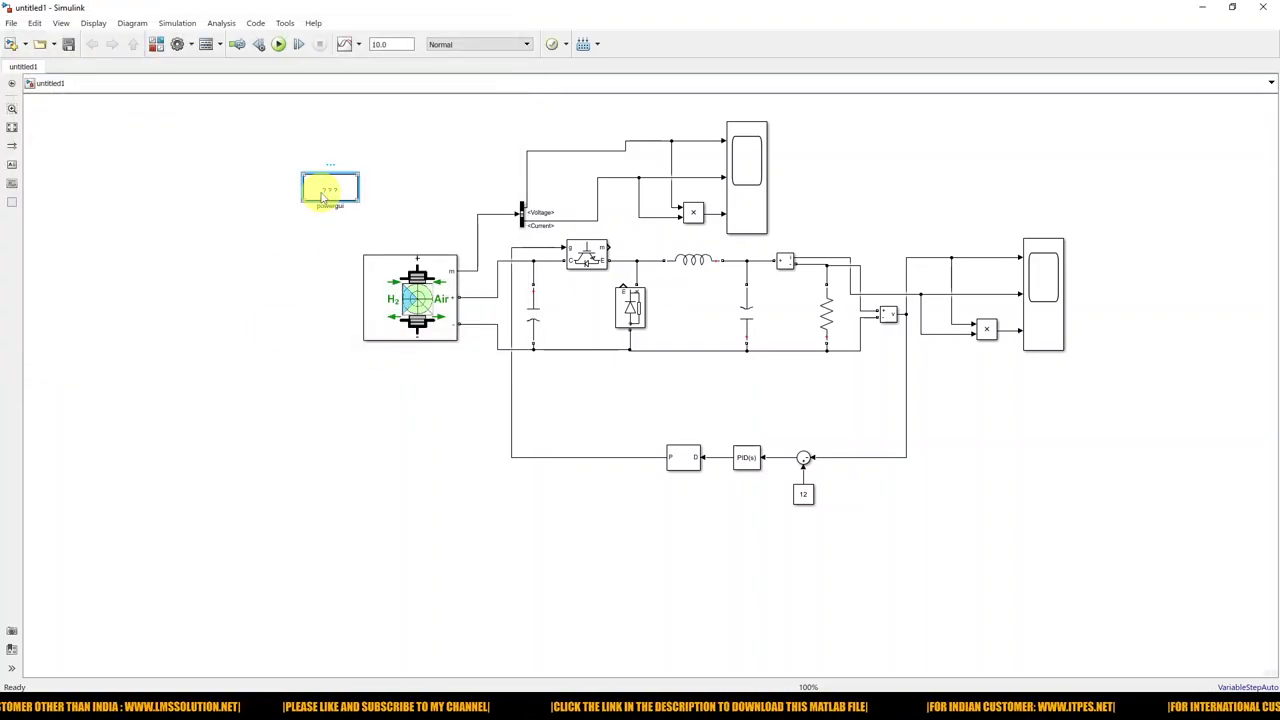
{"action": "double_click", "coordinate": [322, 197]}
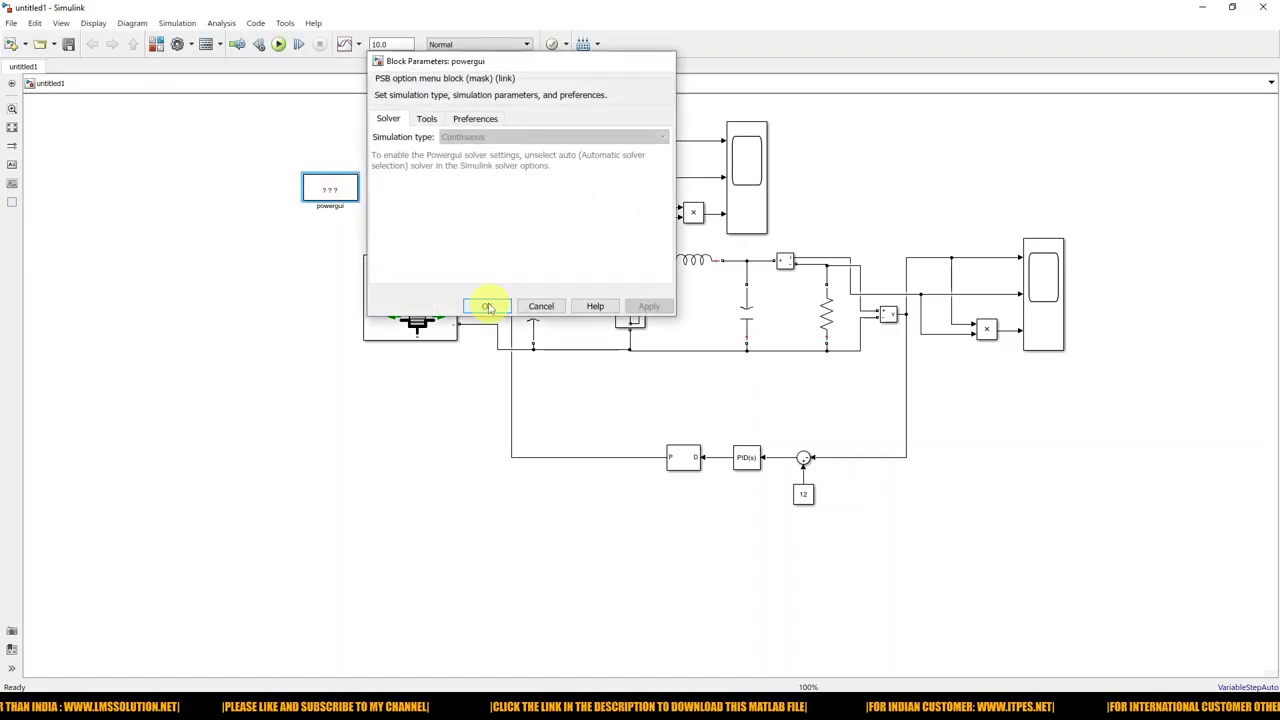
{"action": "left_click", "coordinate": [487, 306]}
- Set the model's variable-step solver to ode23tb (stiff/TR-BDF2) in the configuration parameters
{"action": "left_click", "coordinate": [177, 44]}
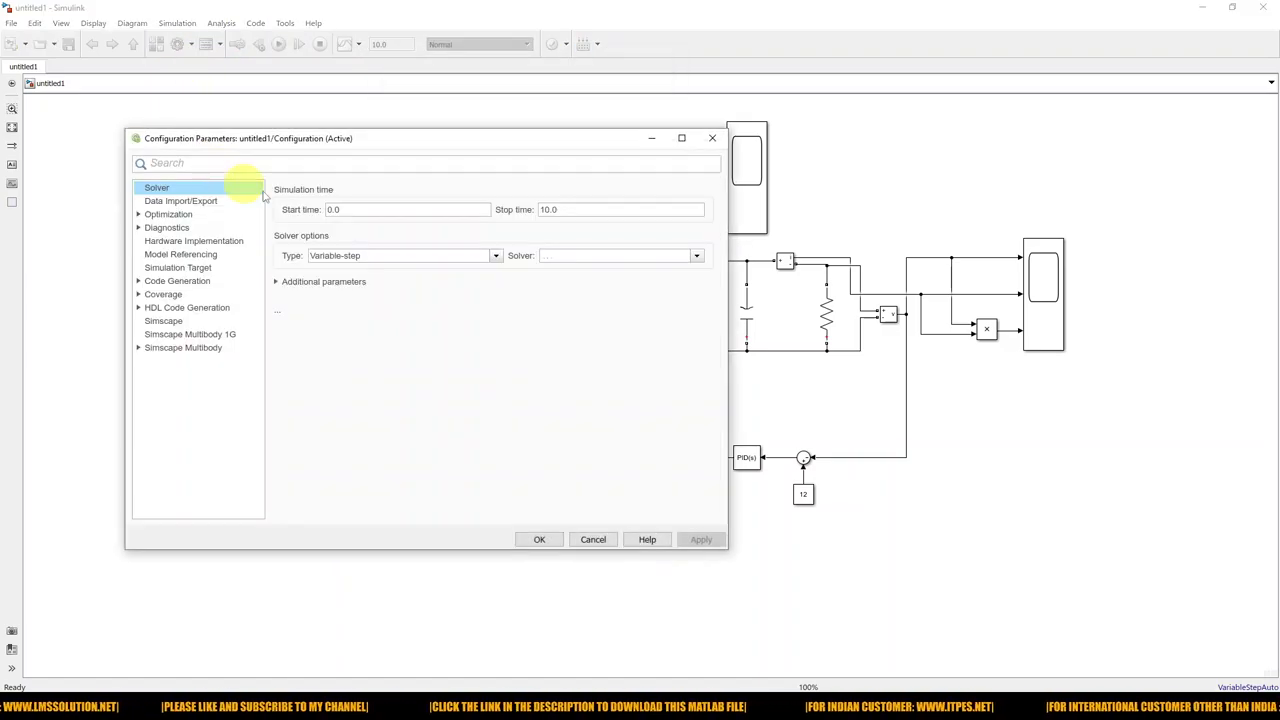
{"action": "left_click", "coordinate": [548, 255]}
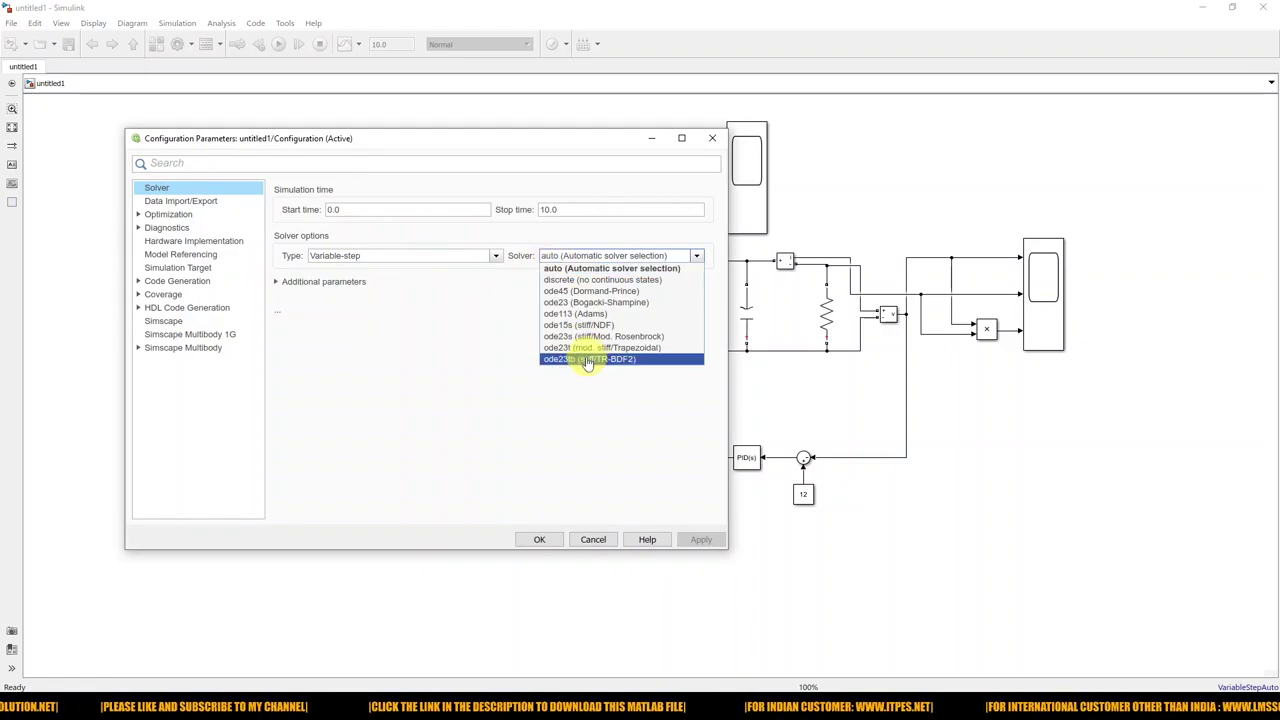
{"action": "left_click", "coordinate": [585, 358]}
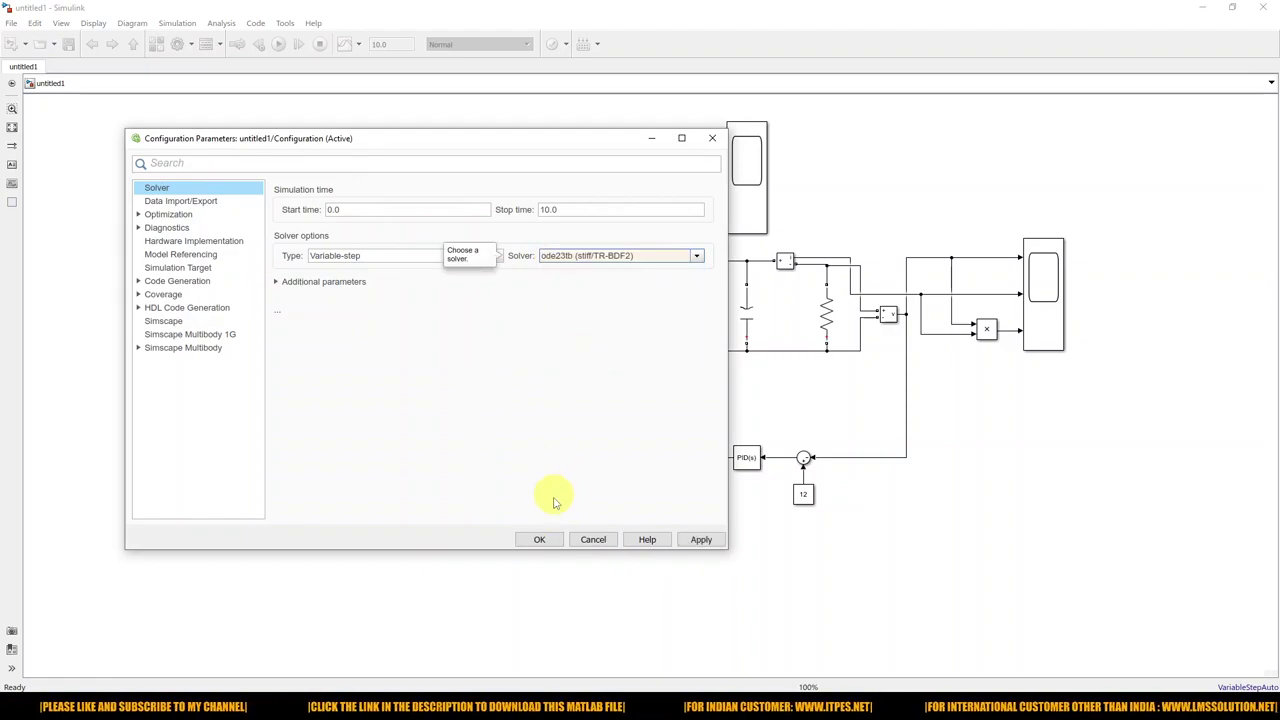
{"action": "left_click", "coordinate": [539, 539]}
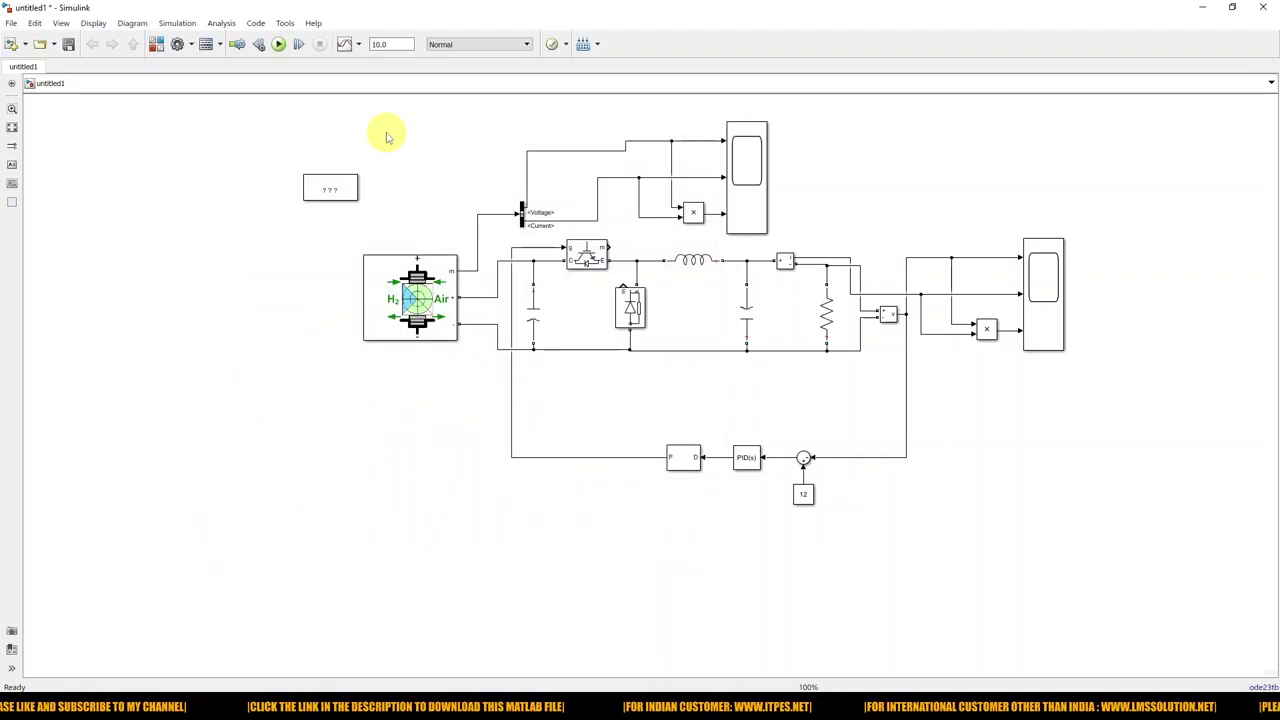
- Run the simulation, view the load voltage, current and power waveforms scaled to fit, and stop the run
{"action": "left_click", "coordinate": [279, 45]}
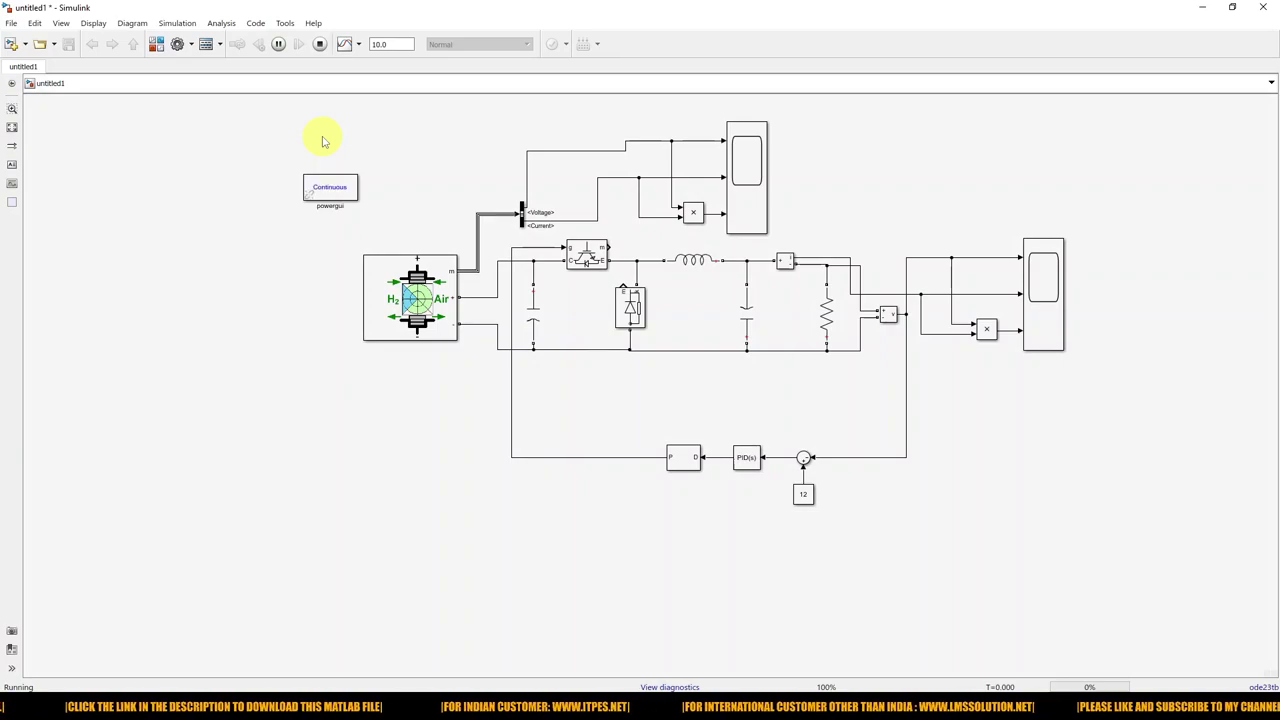
{"action": "double_click", "coordinate": [1048, 272]}
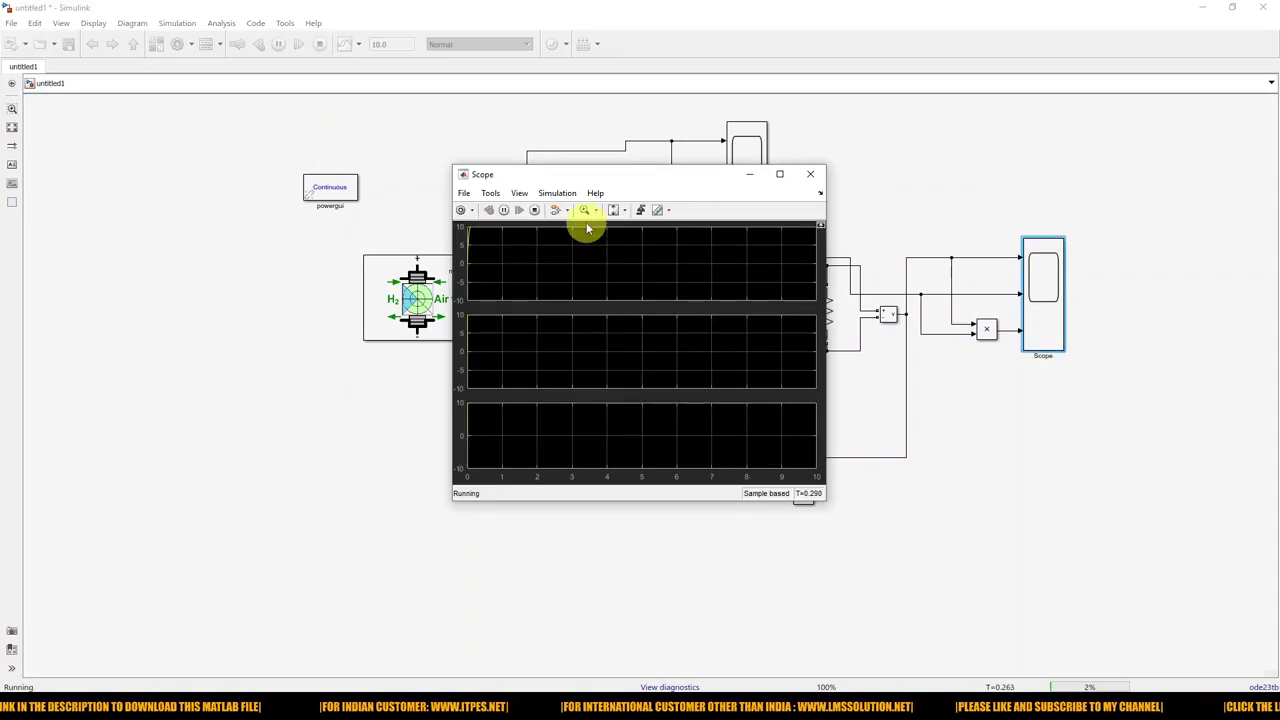
{"action": "left_click", "coordinate": [613, 210]}
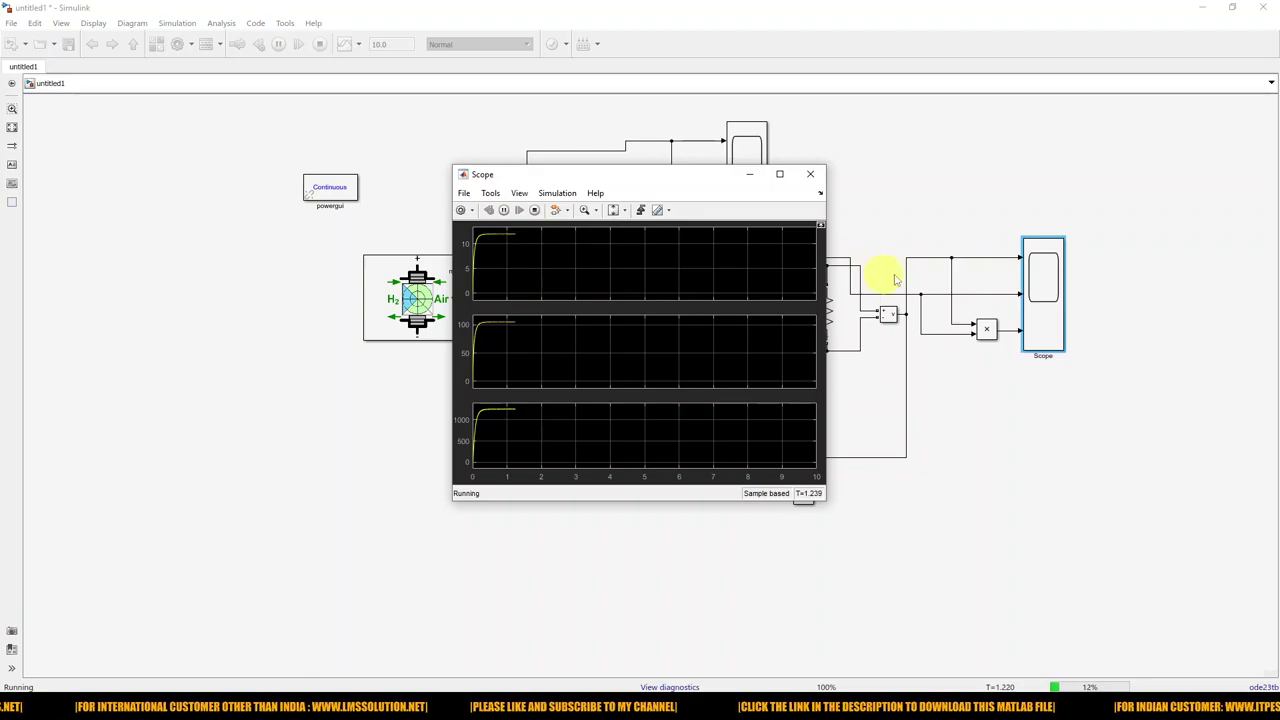
{"action": "left_click", "coordinate": [812, 176]}
{"action": "left_click", "coordinate": [319, 44]}
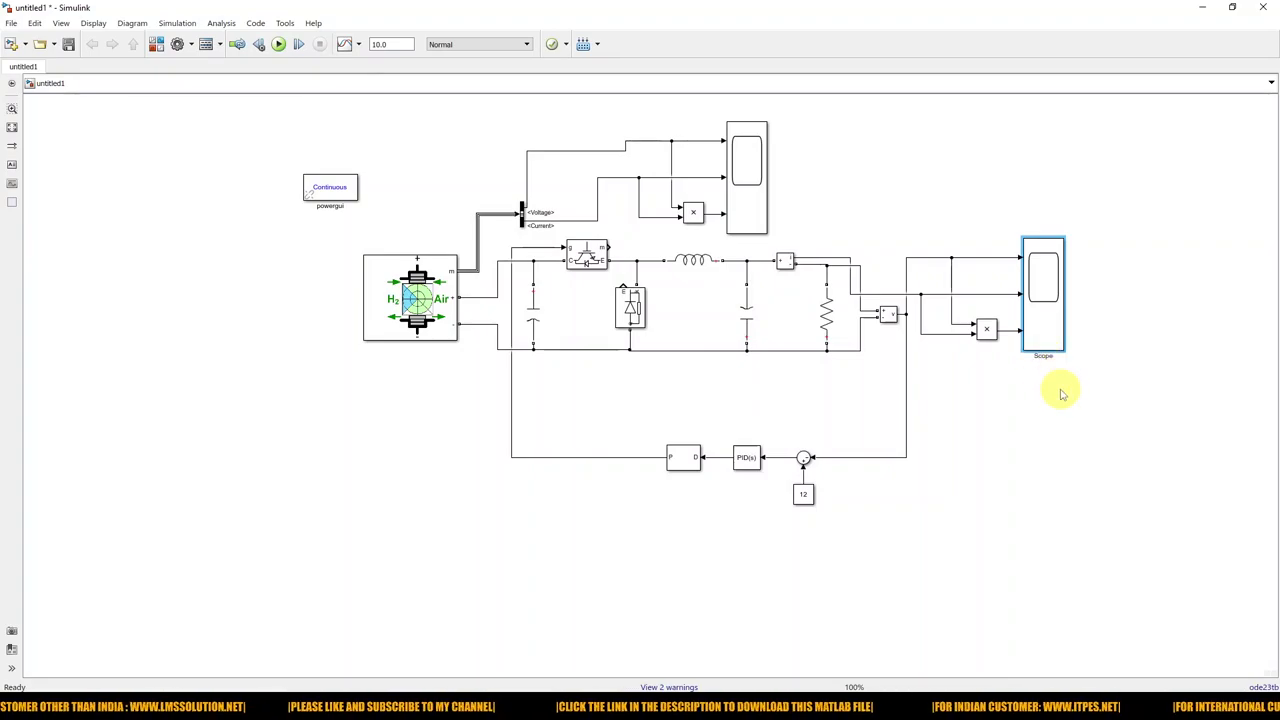
- Rename the scope that displays the load signals as "Load Measurement"
{"action": "type", "text": "Loa"}
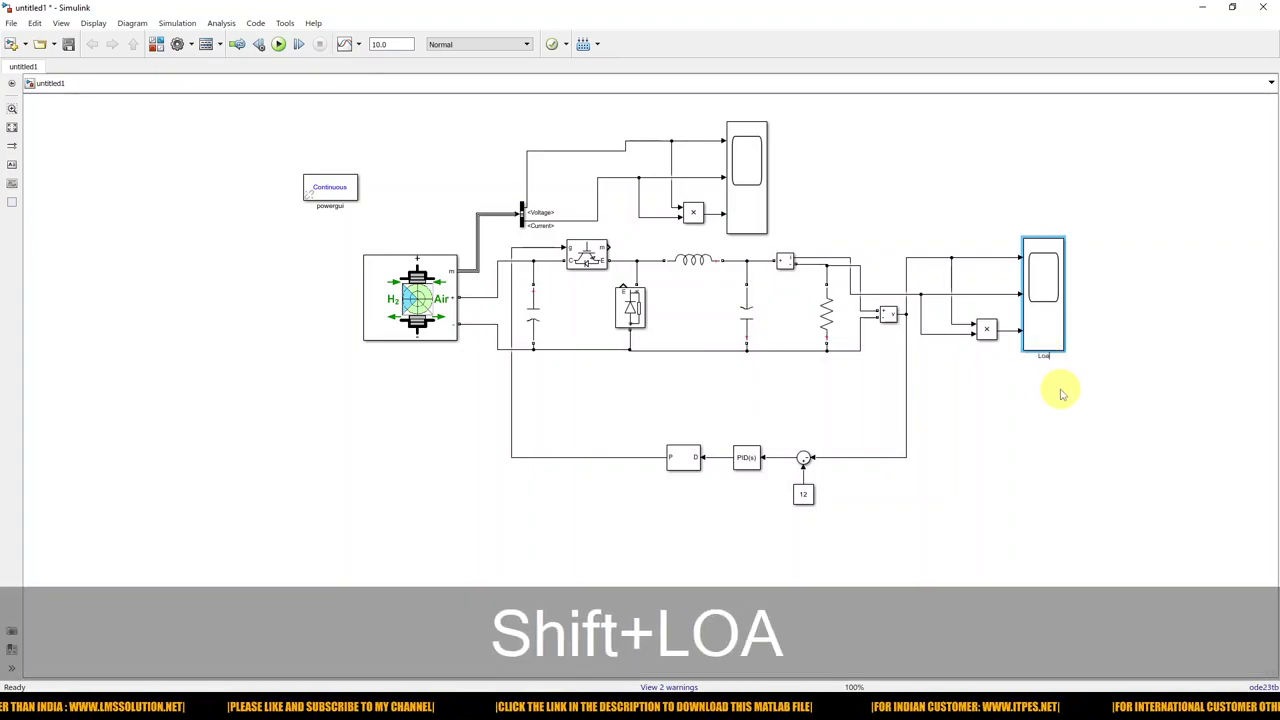
{"action": "type", "text": "d Measurement"}
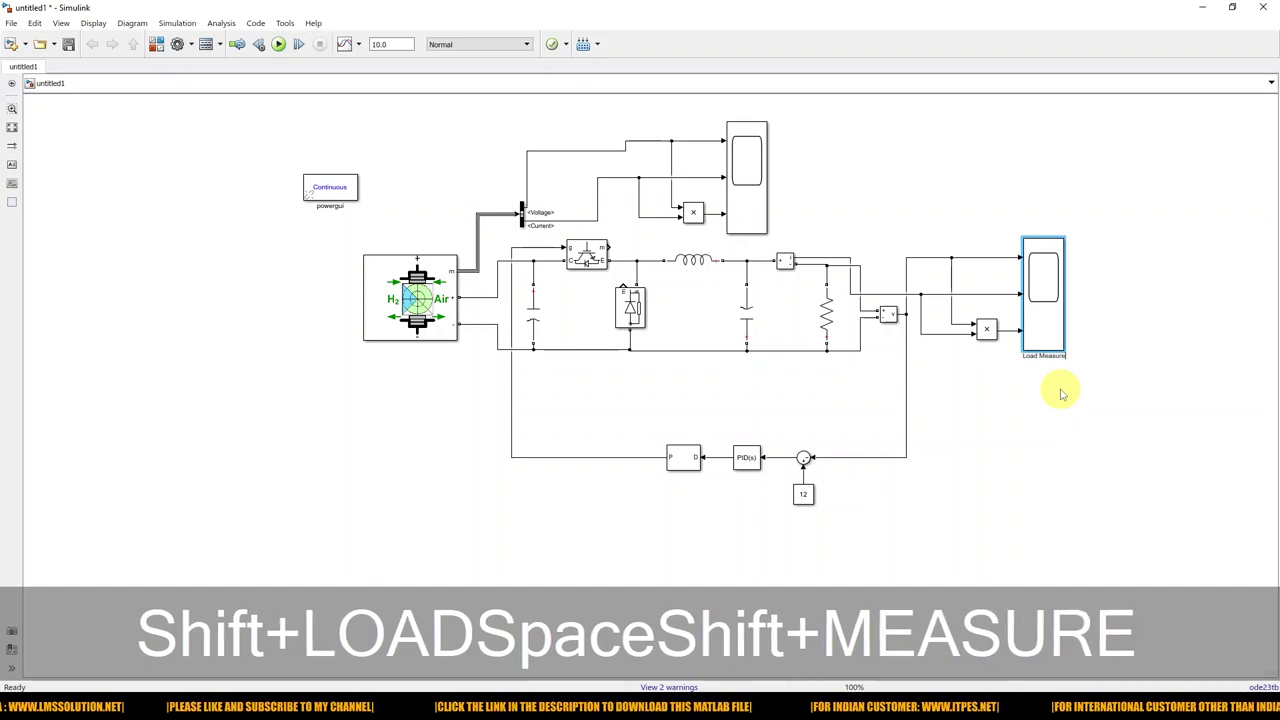
{"action": "left_click", "coordinate": [1058, 397]}
- Rename the scope that displays the fuel cell signals as "Fuelcell Measuement"
{"action": "left_click", "coordinate": [748, 214]}
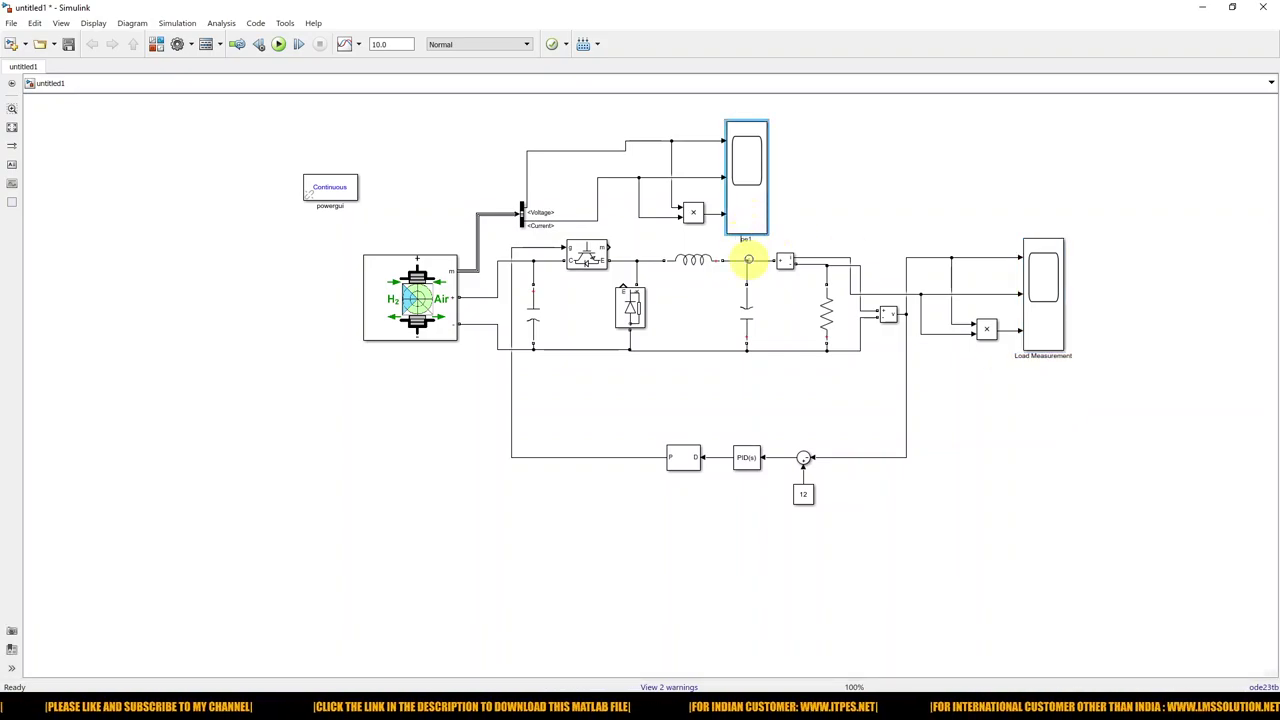
{"action": "type", "text": "Fu"}
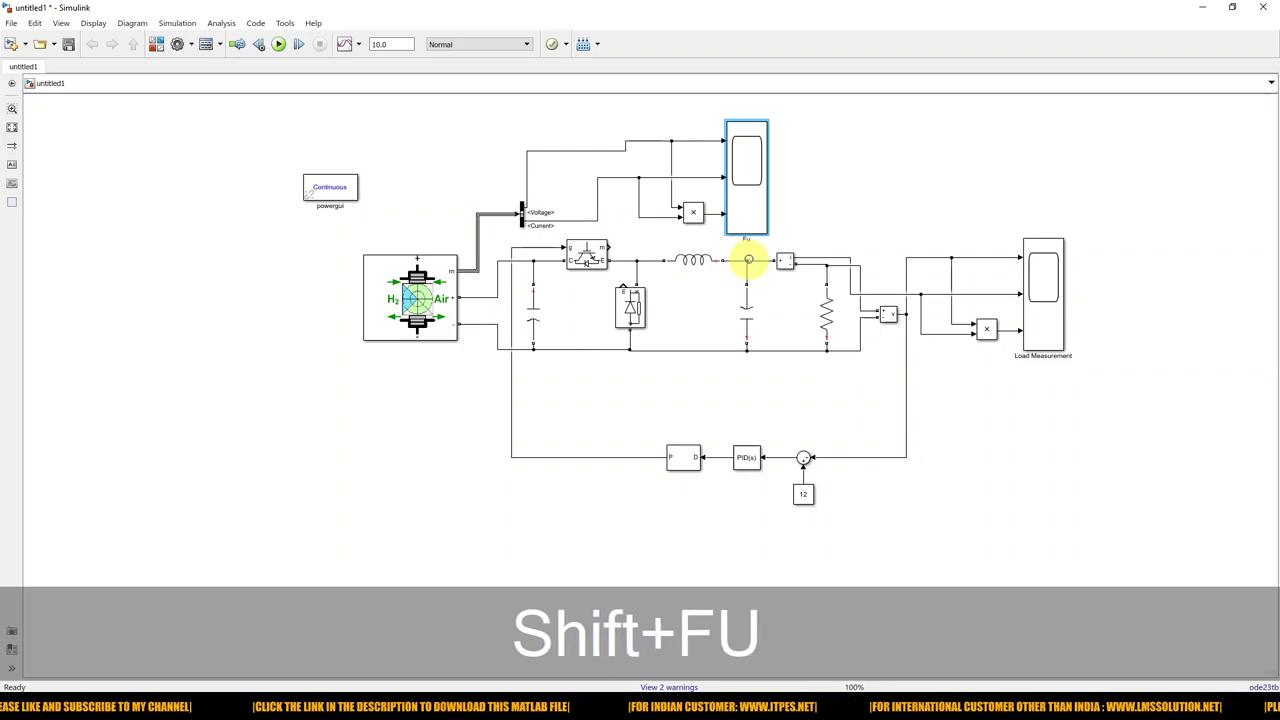
{"action": "type", "text": "e"}
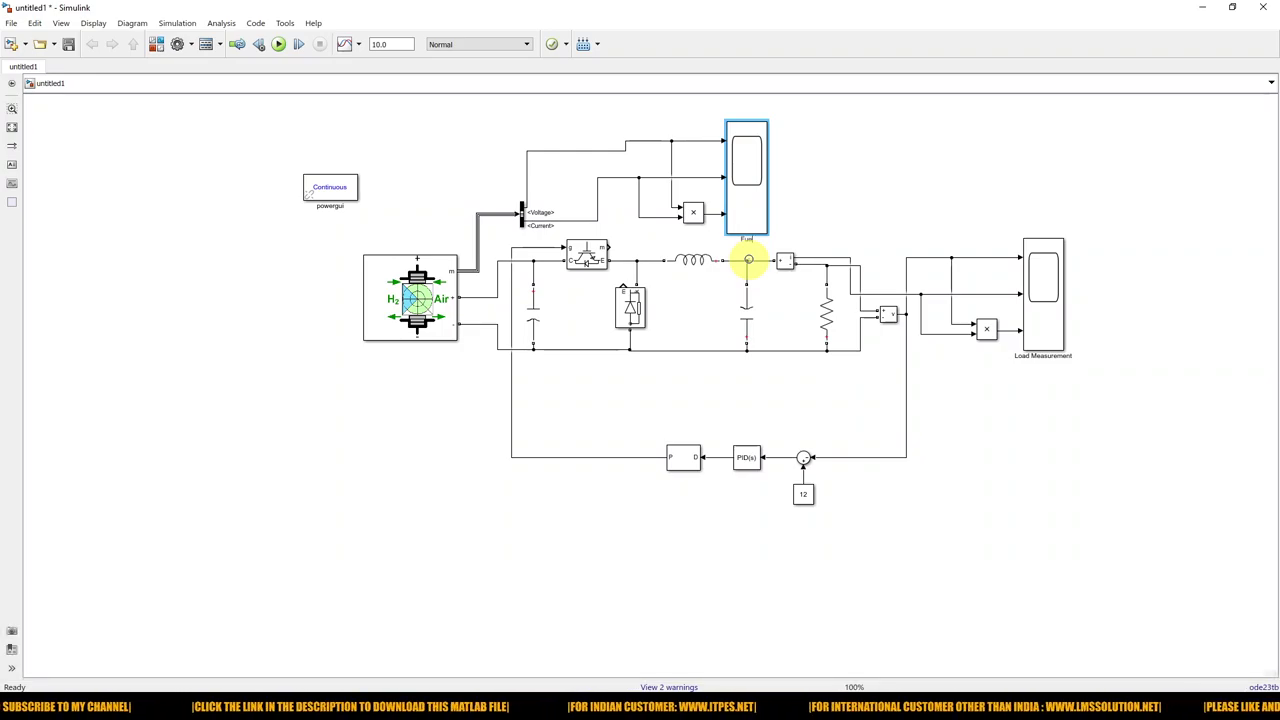
{"action": "type", "text": "lcell Meas"}
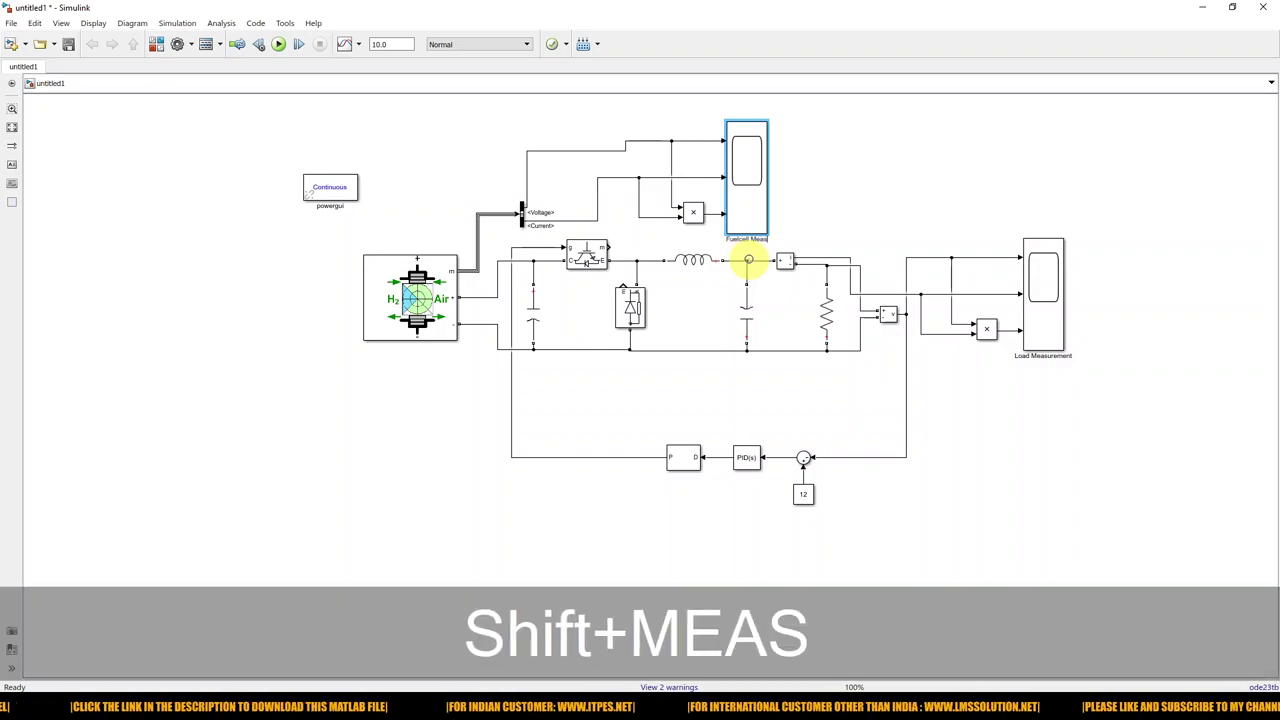
{"action": "type", "text": "urement"}
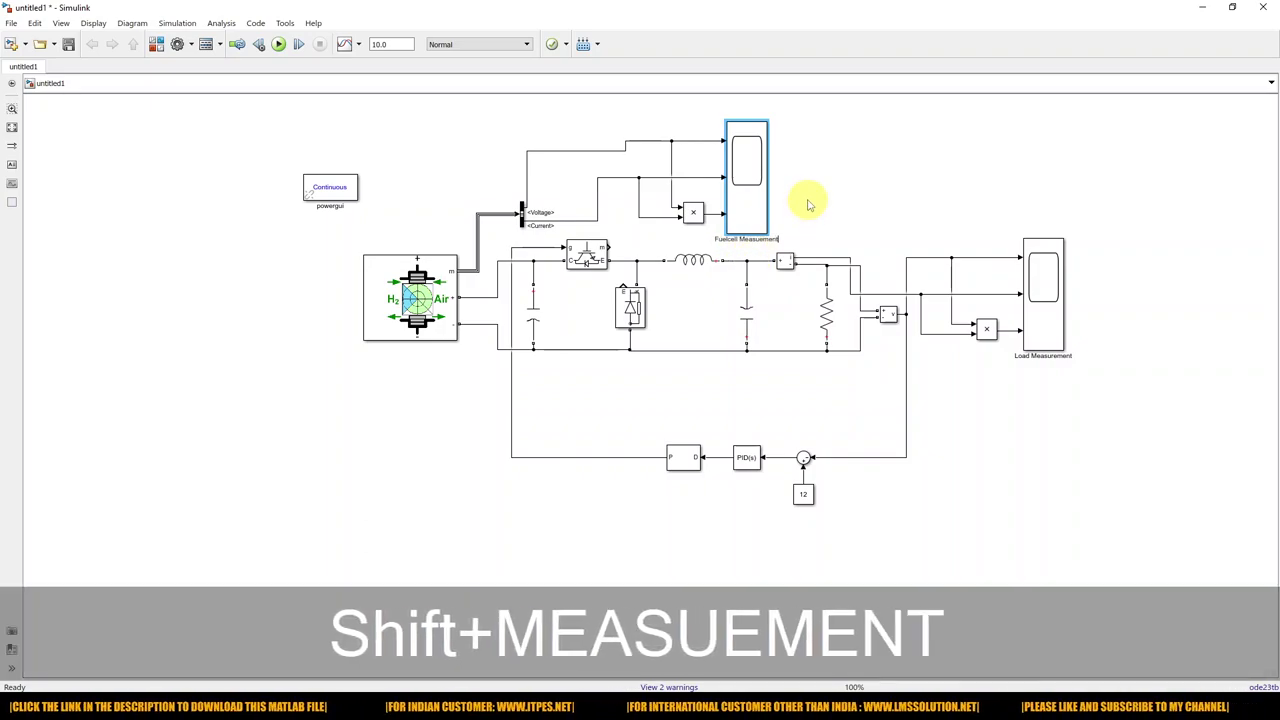
{"action": "left_click", "coordinate": [810, 205]}
- Move the fuel cell scope slightly to the right and label its product input signal "Fuelcell Power"
{"action": "left_click", "coordinate": [744, 207]}
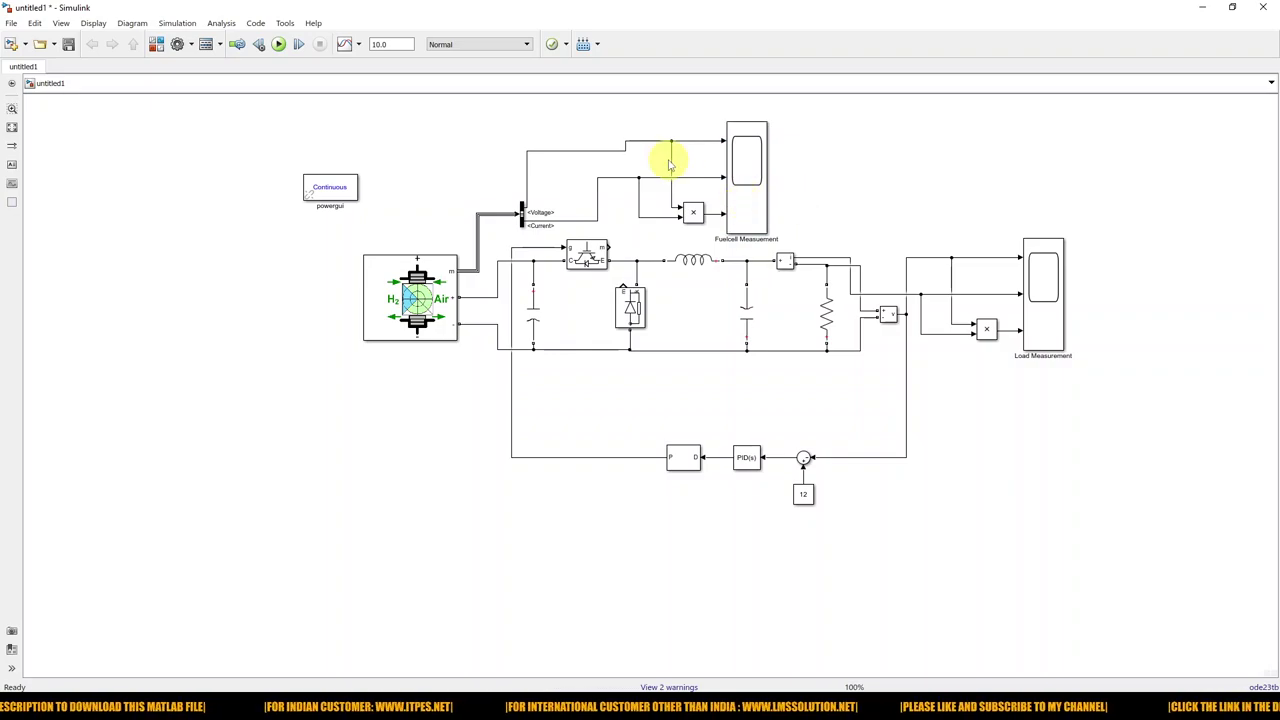
{"action": "left_click_drag", "start_coordinate": [734, 200], "coordinate": [760, 200]}
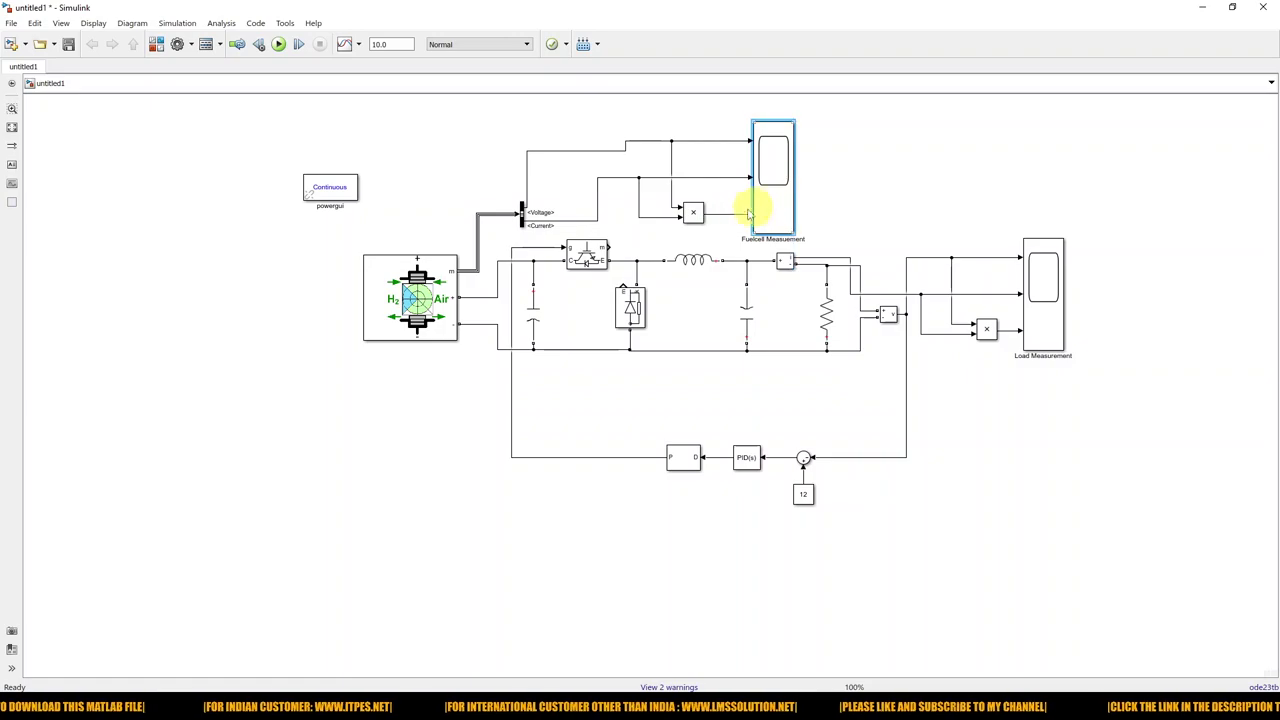
{"action": "left_click", "coordinate": [735, 214]}
{"action": "type", "text": "FUELCEL Power"}
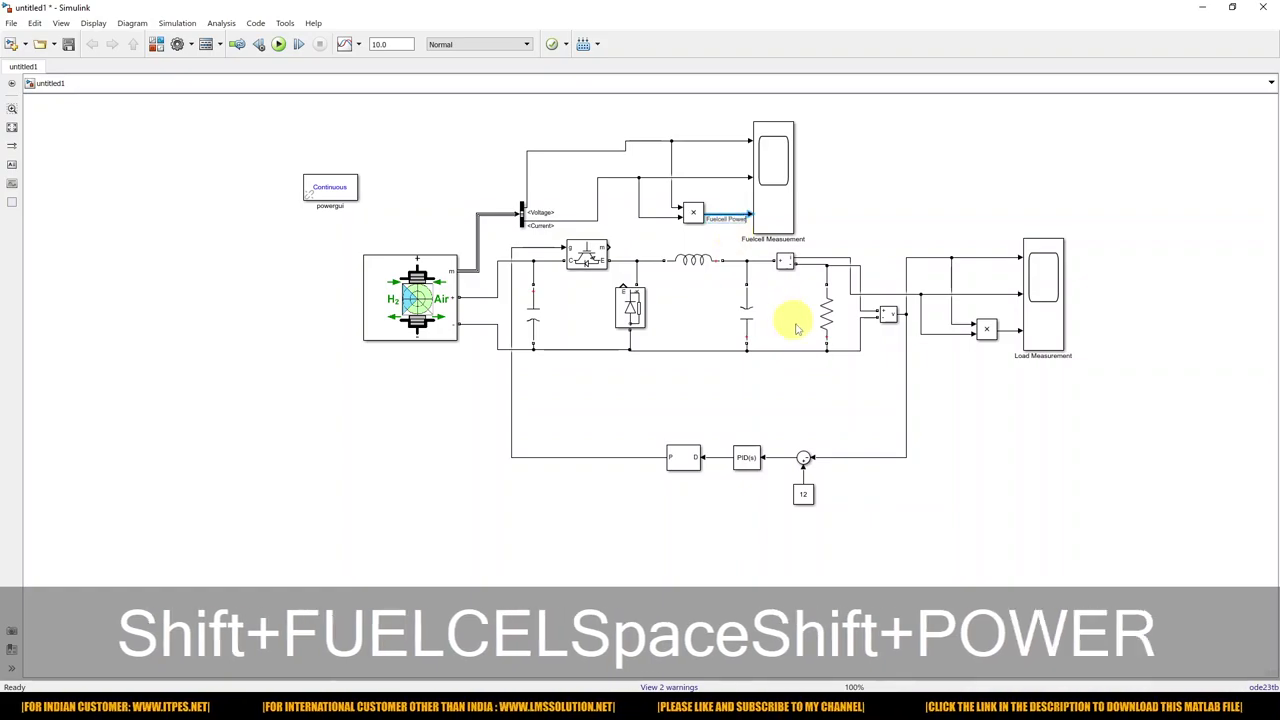
{"action": "left_click", "coordinate": [835, 398]}
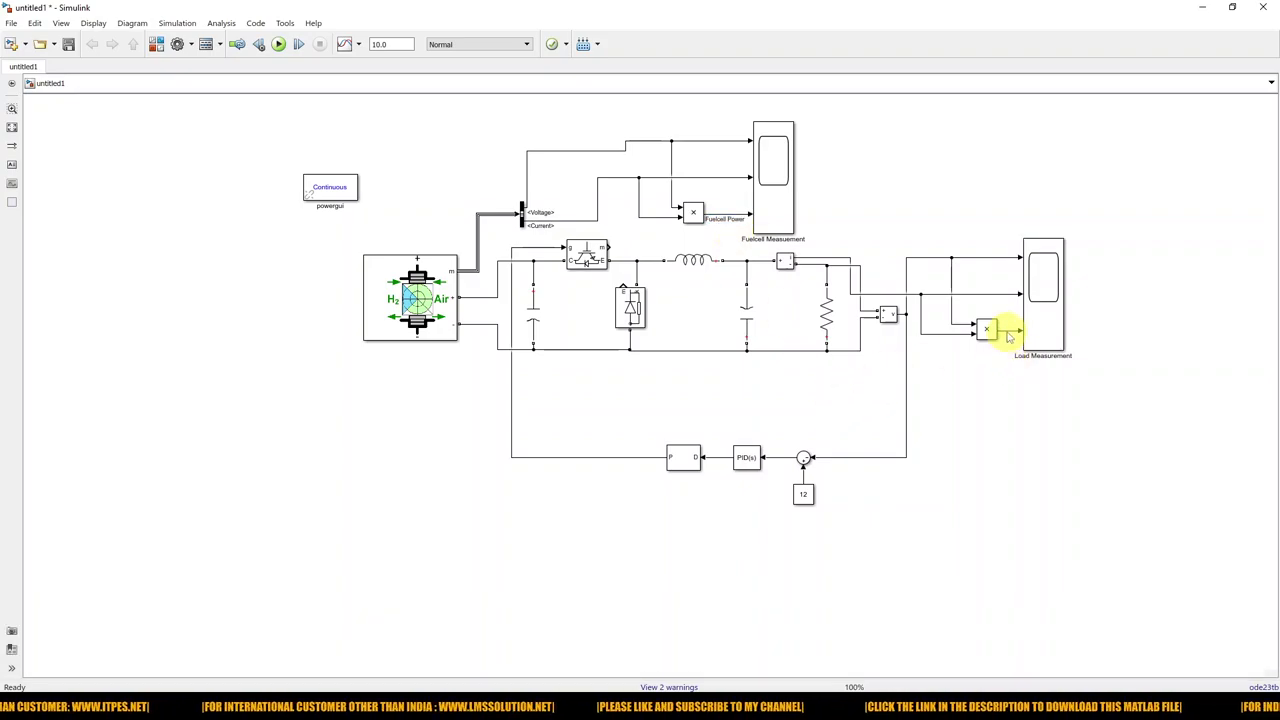
- Move the load scope slightly to the right and label its three input signals "Load voltage", "Load current" and "Load power"
{"action": "left_click_drag", "start_coordinate": [1043, 314], "coordinate": [1080, 314]}
{"action": "left_click", "coordinate": [1008, 259]}
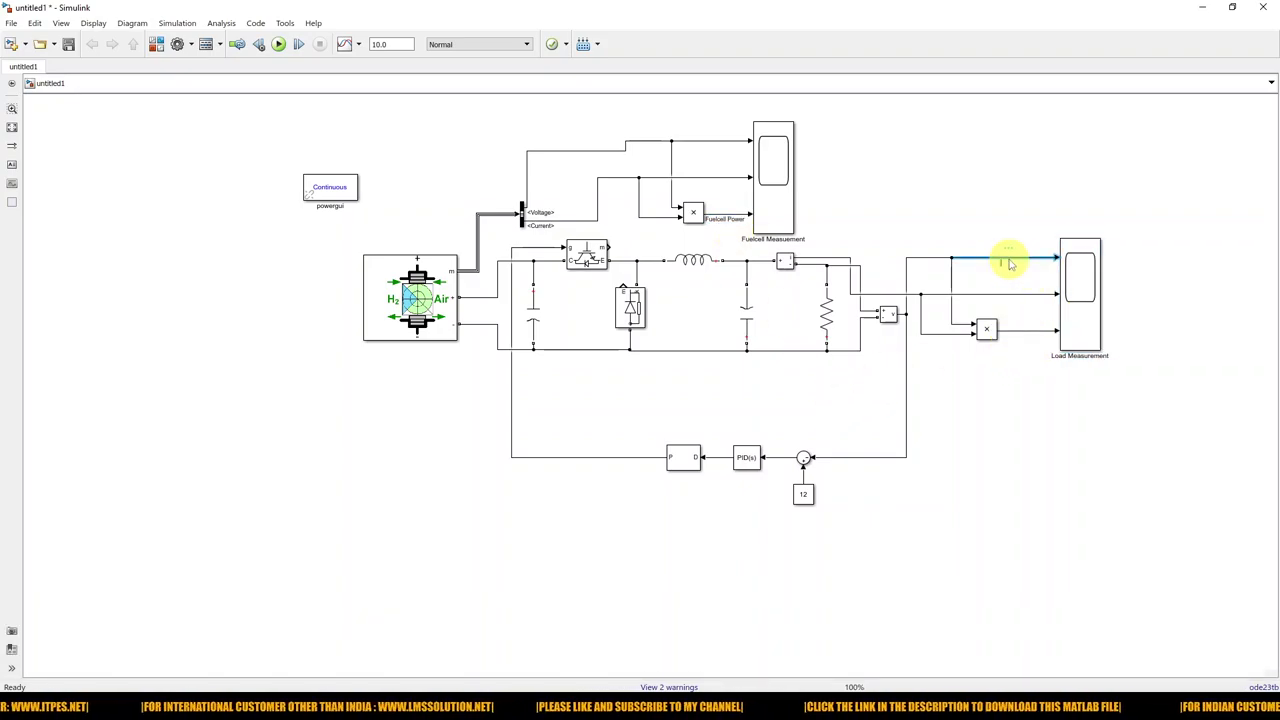
{"action": "type", "text": "Load vol"}
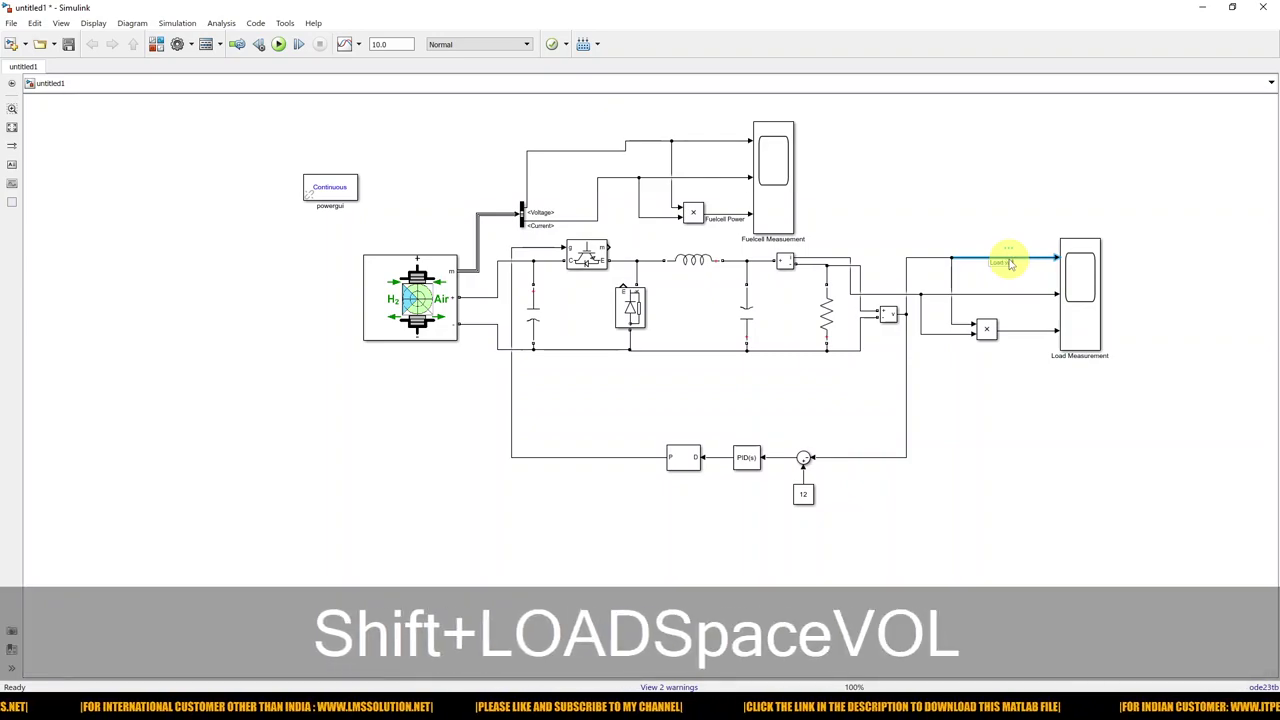
{"action": "type", "text": "tage"}
{"action": "left_click", "coordinate": [1009, 295]}
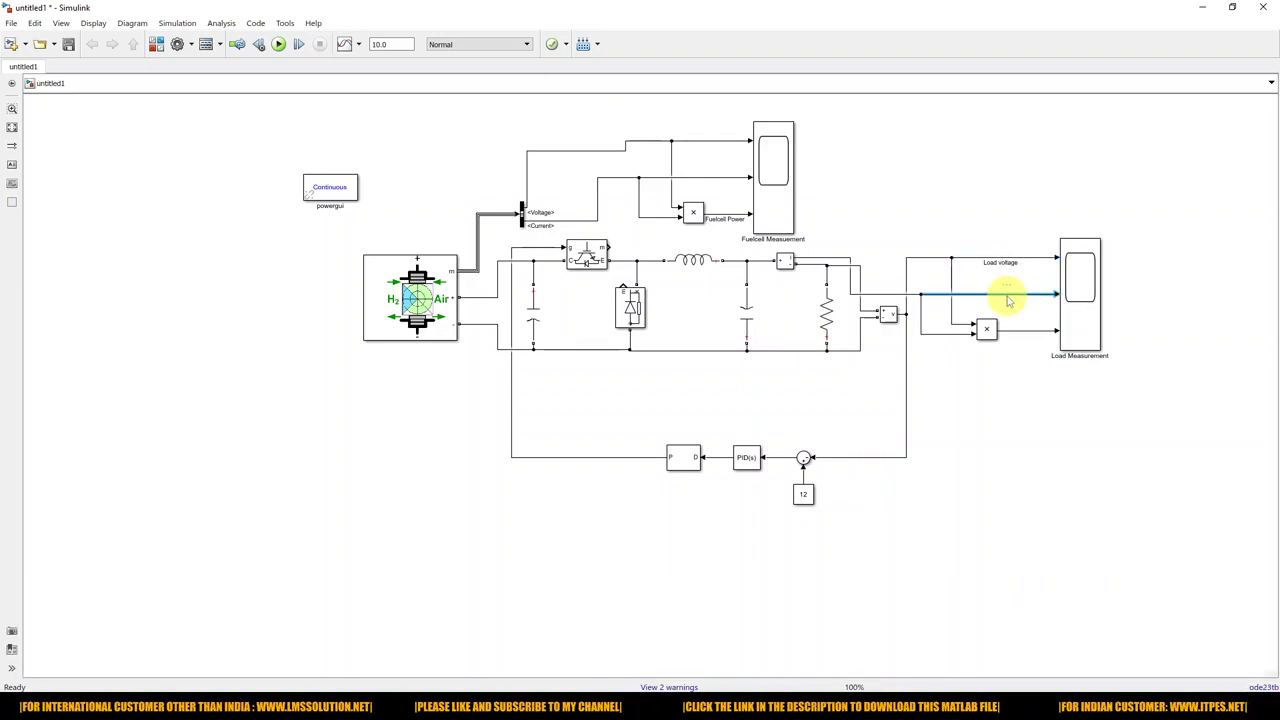
{"action": "type", "text": "Load"}
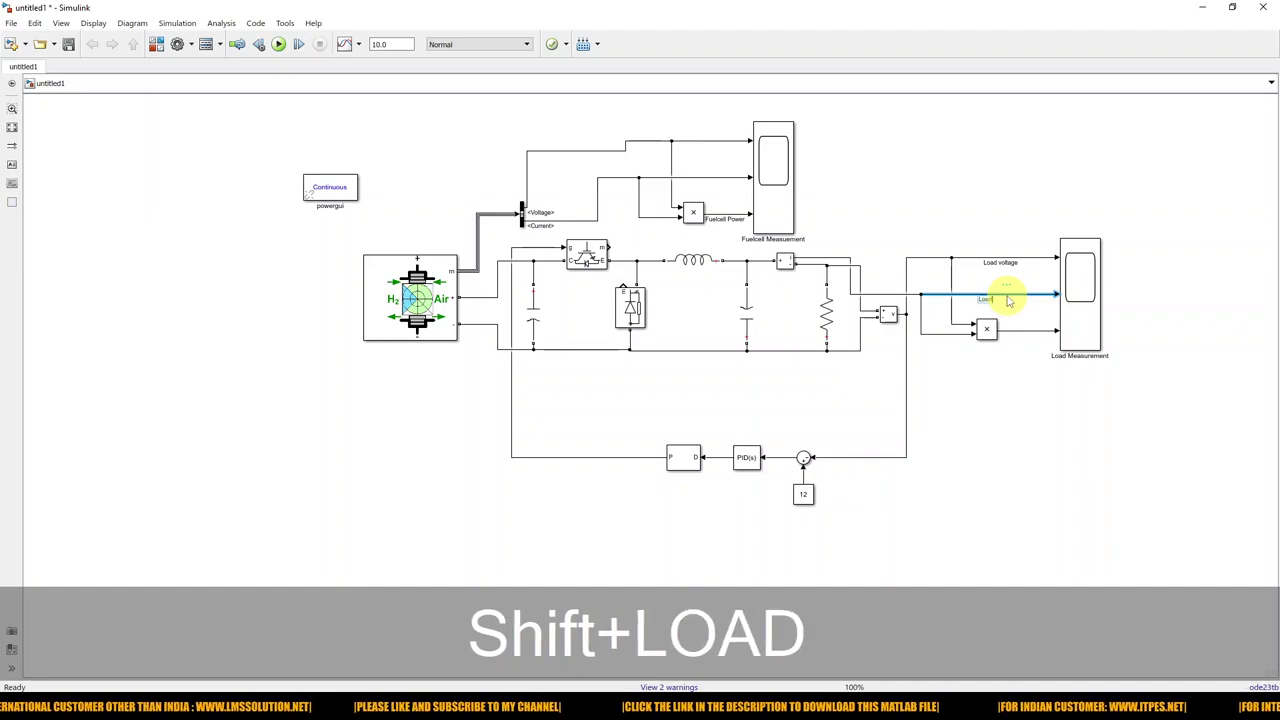
{"action": "type", "text": " cure"}
{"action": "key", "text": "BackSpace"}
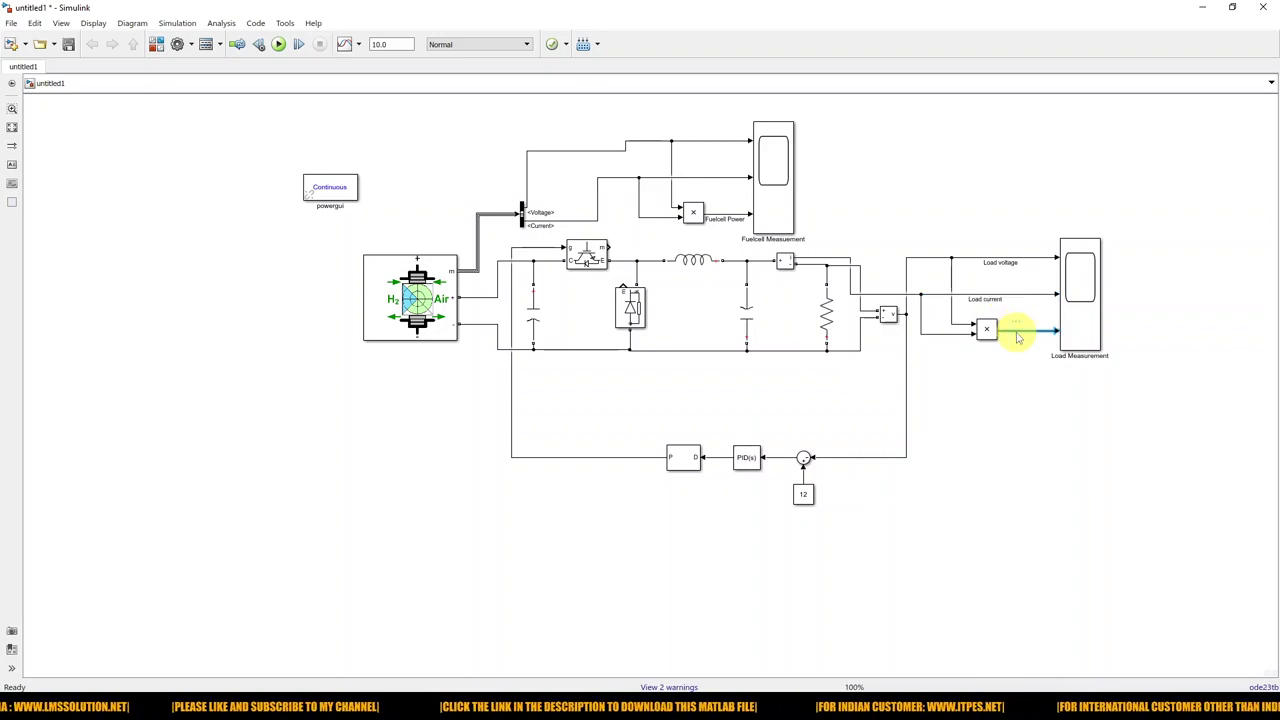
{"action": "type", "text": "Load pow"}
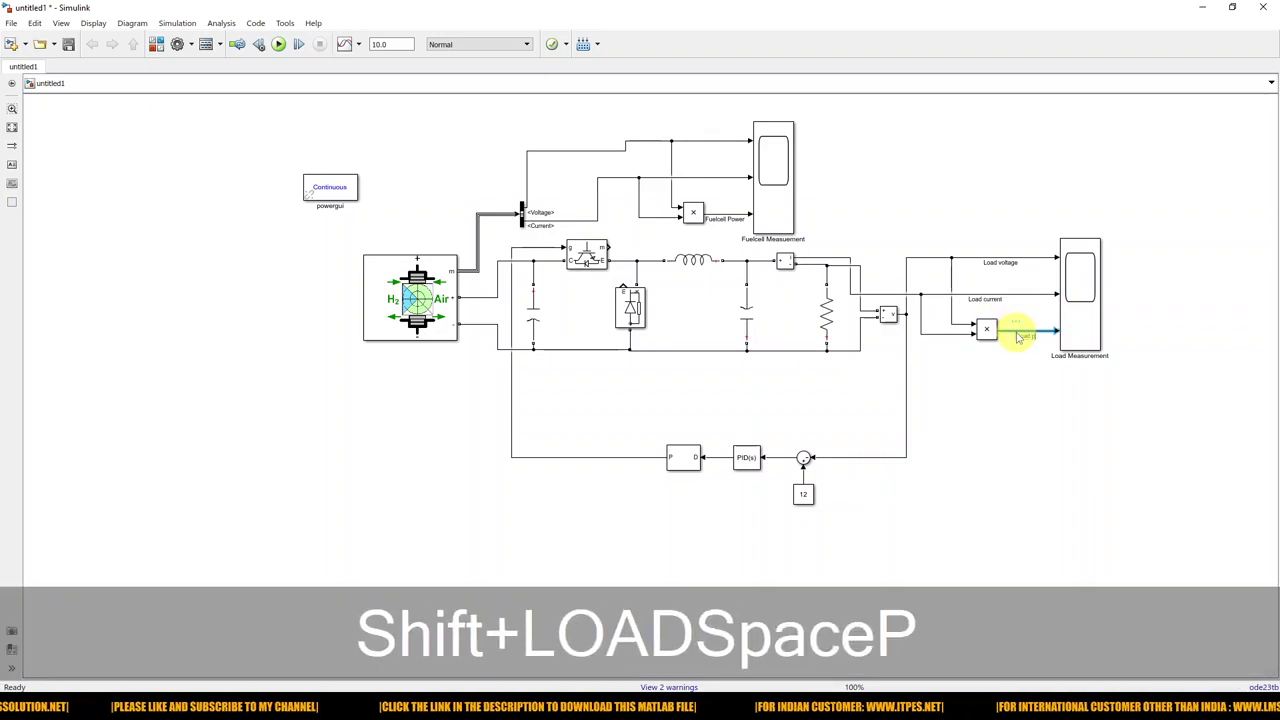
{"action": "type", "text": "er"}
{"action": "left_click", "coordinate": [1036, 438]}
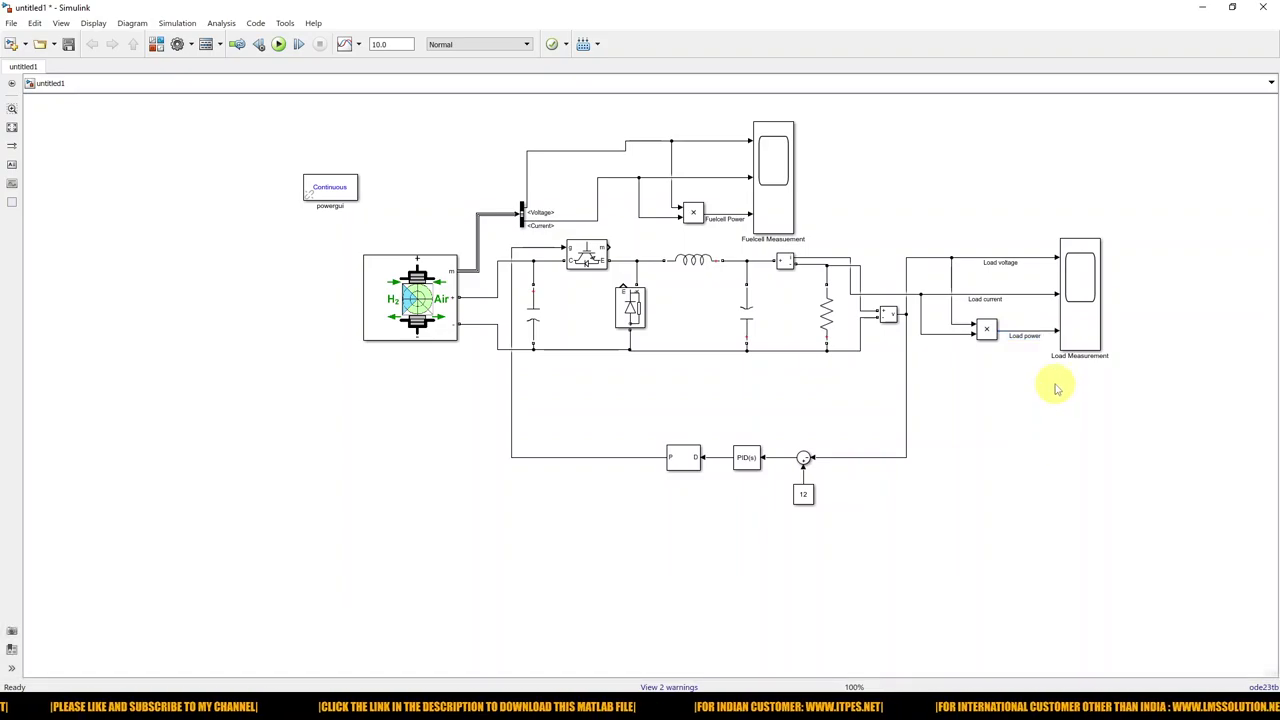
- Arrange the open load and fuel cell scopes side by side and run the simulation briefly to compare their waveforms
{"action": "double_click", "coordinate": [1095, 325]}
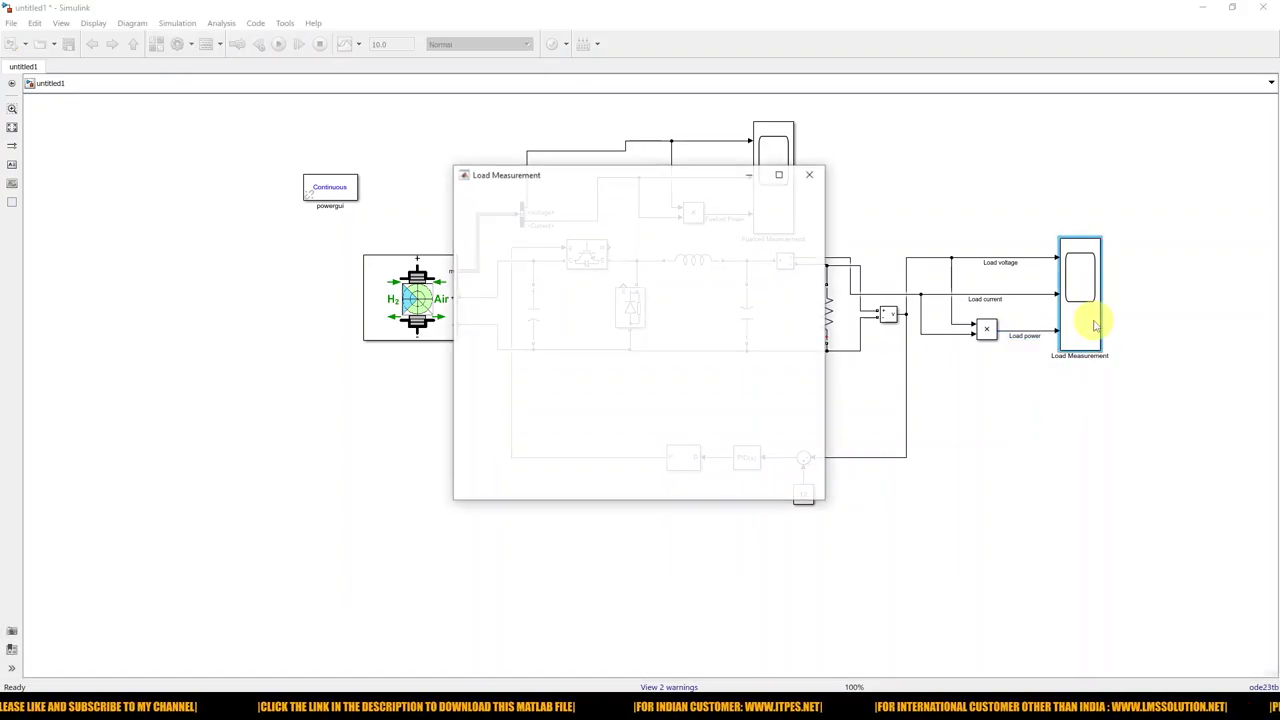
{"action": "left_click_drag", "start_coordinate": [574, 171], "coordinate": [843, 158]}
{"action": "left_click", "coordinate": [785, 143]}
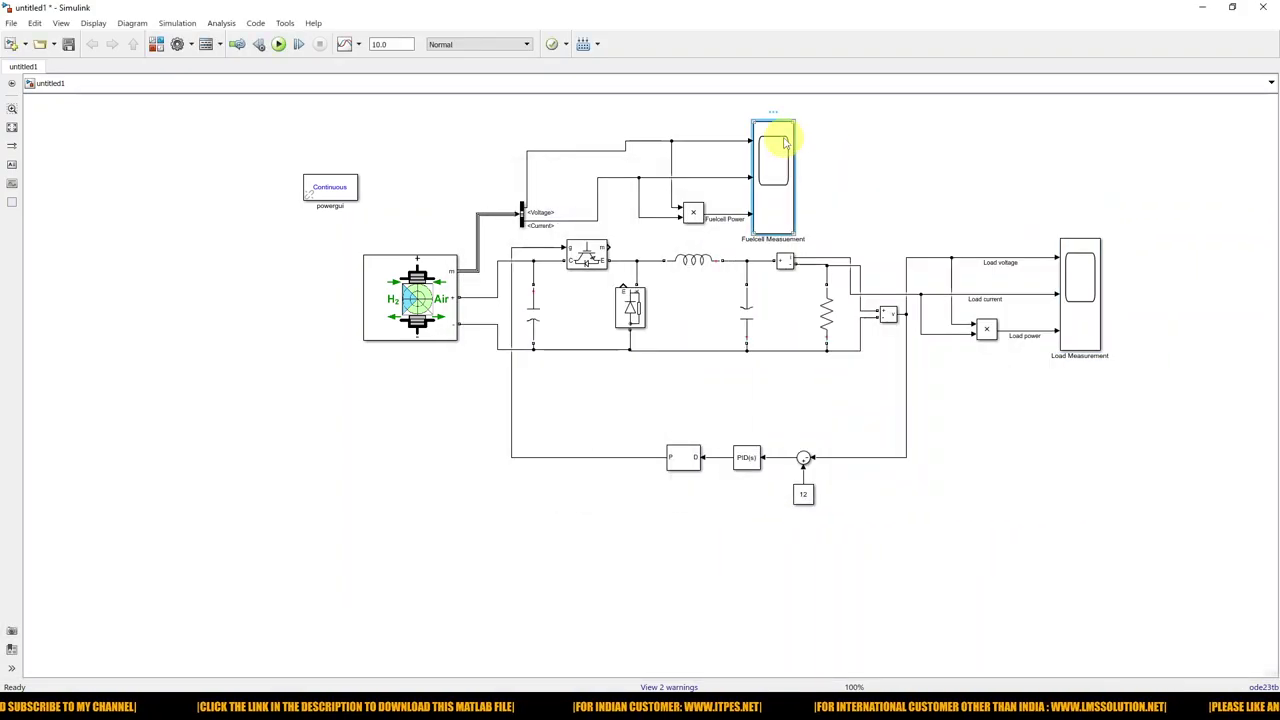
{"action": "double_click", "coordinate": [785, 143]}
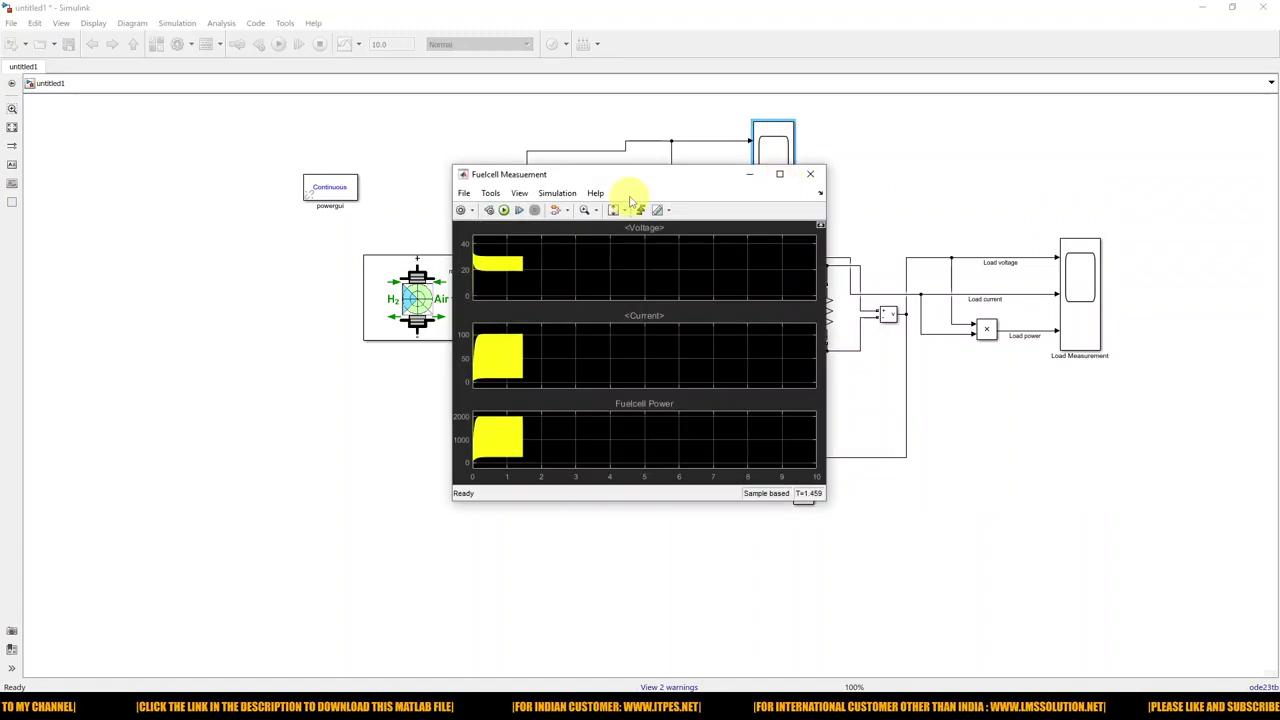
{"action": "left_click_drag", "start_coordinate": [595, 182], "coordinate": [567, 170]}
{"action": "mouse_move", "coordinate": [557, 710]}
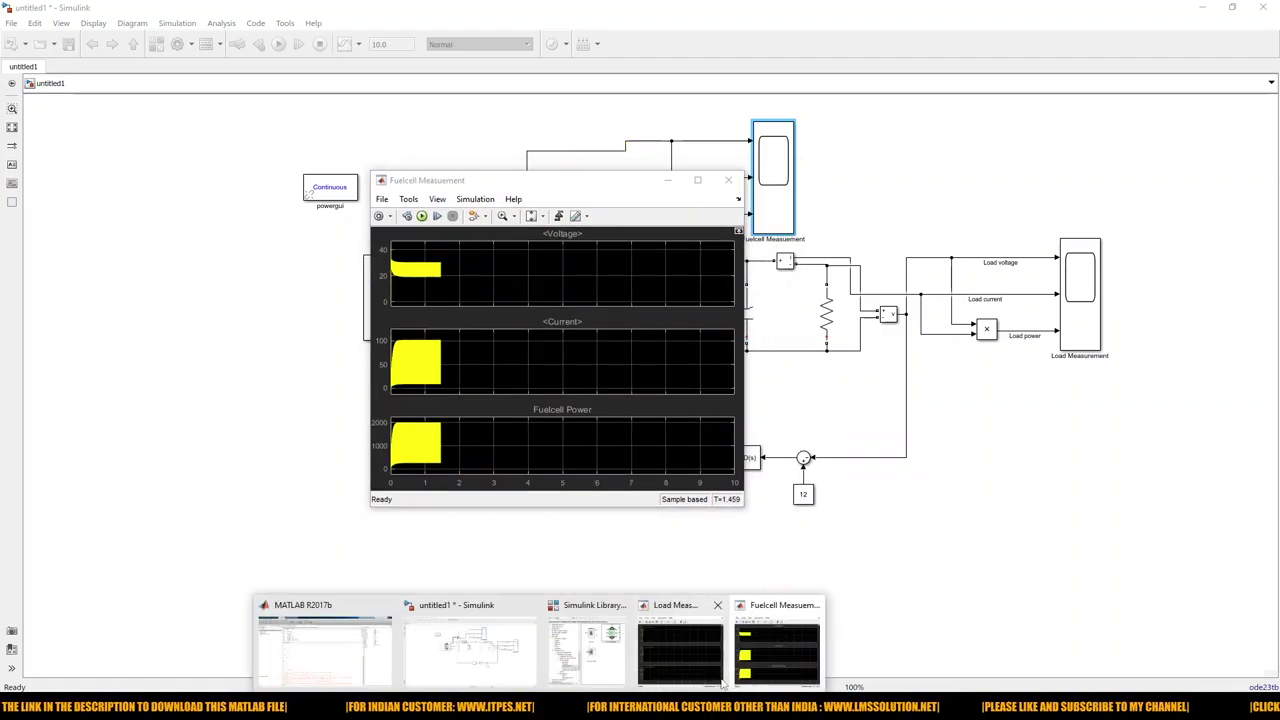
{"action": "left_click", "coordinate": [694, 634]}
{"action": "left_click_drag", "start_coordinate": [618, 175], "coordinate": [602, 156]}
{"action": "left_click", "coordinate": [785, 203]}
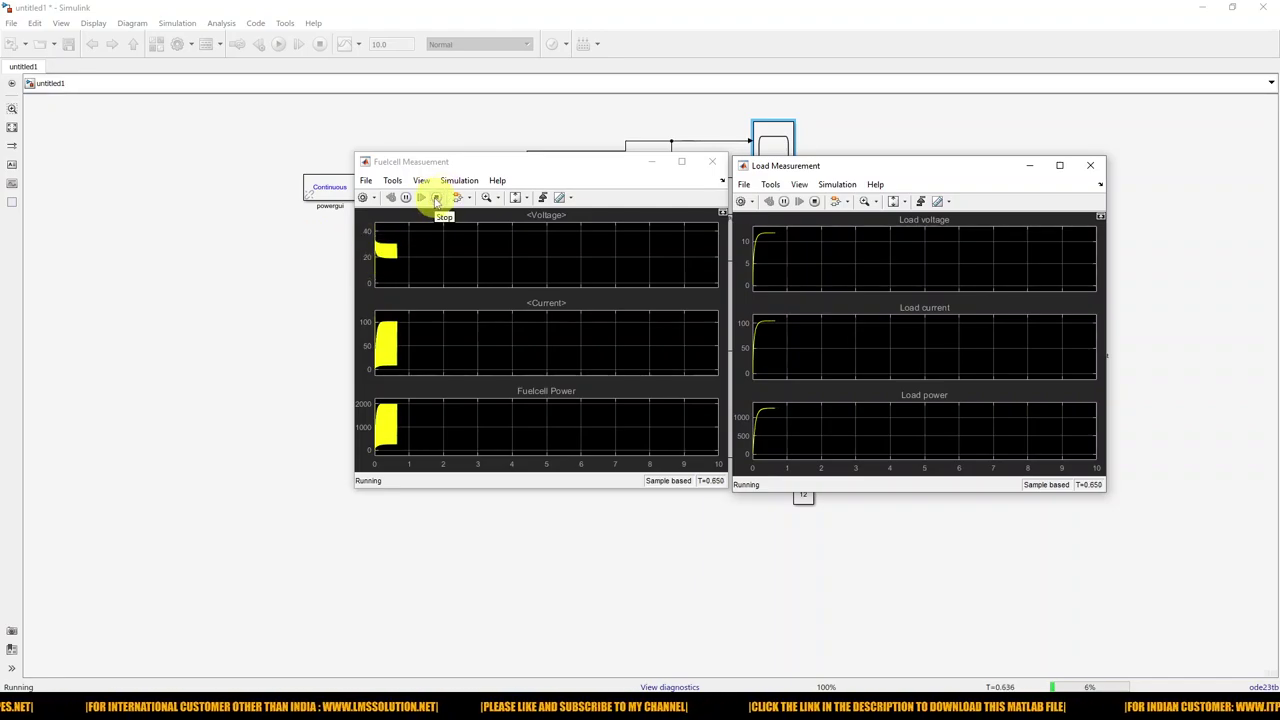
{"action": "left_click", "coordinate": [437, 201]}
- Set the capacitance of the input capacitor across the fuel cell terminals to 1000e-6 F
{"action": "left_click", "coordinate": [323, 280]}
{"action": "double_click", "coordinate": [531, 314]}
{"action": "double_click", "coordinate": [600, 341]}
{"action": "type", "text": "1000e"}
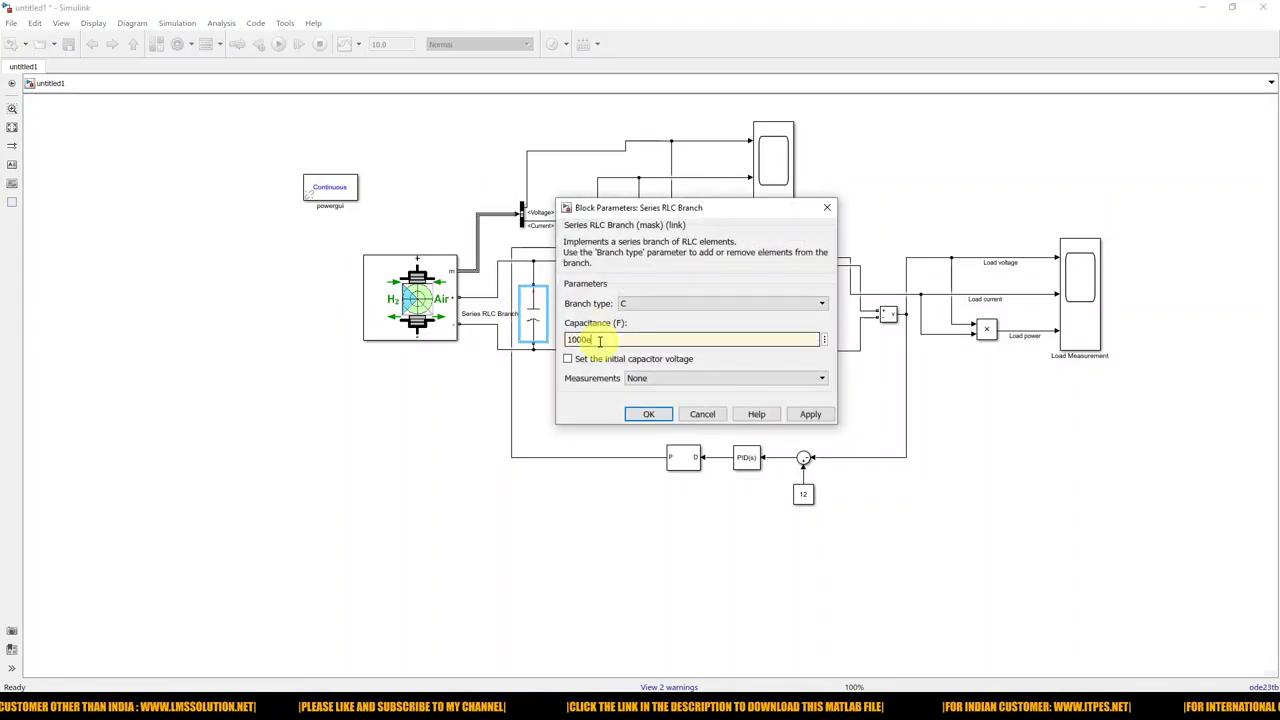
{"action": "type", "text": "-6"}
{"action": "left_click", "coordinate": [649, 416]}
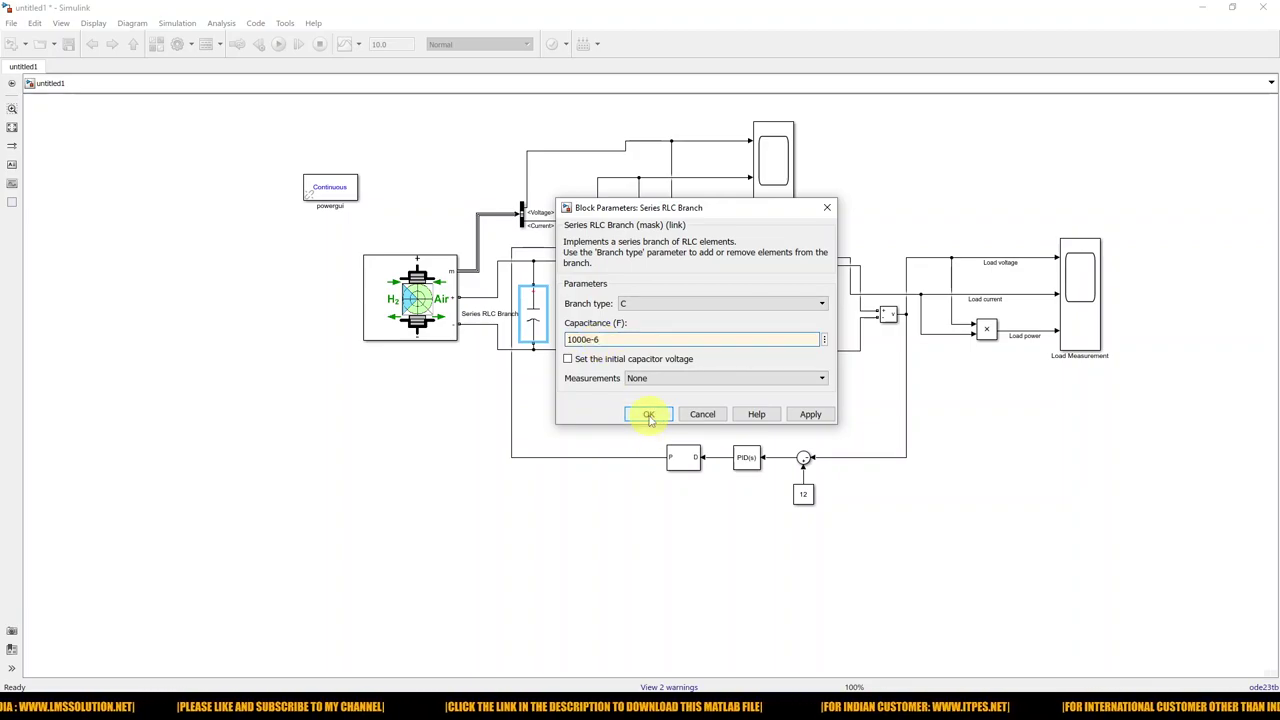
- Rerun the simulation, examine the fuel cell and load waveforms with the load scope enlarged, and minimise both scopes
{"action": "left_click", "coordinate": [771, 206]}
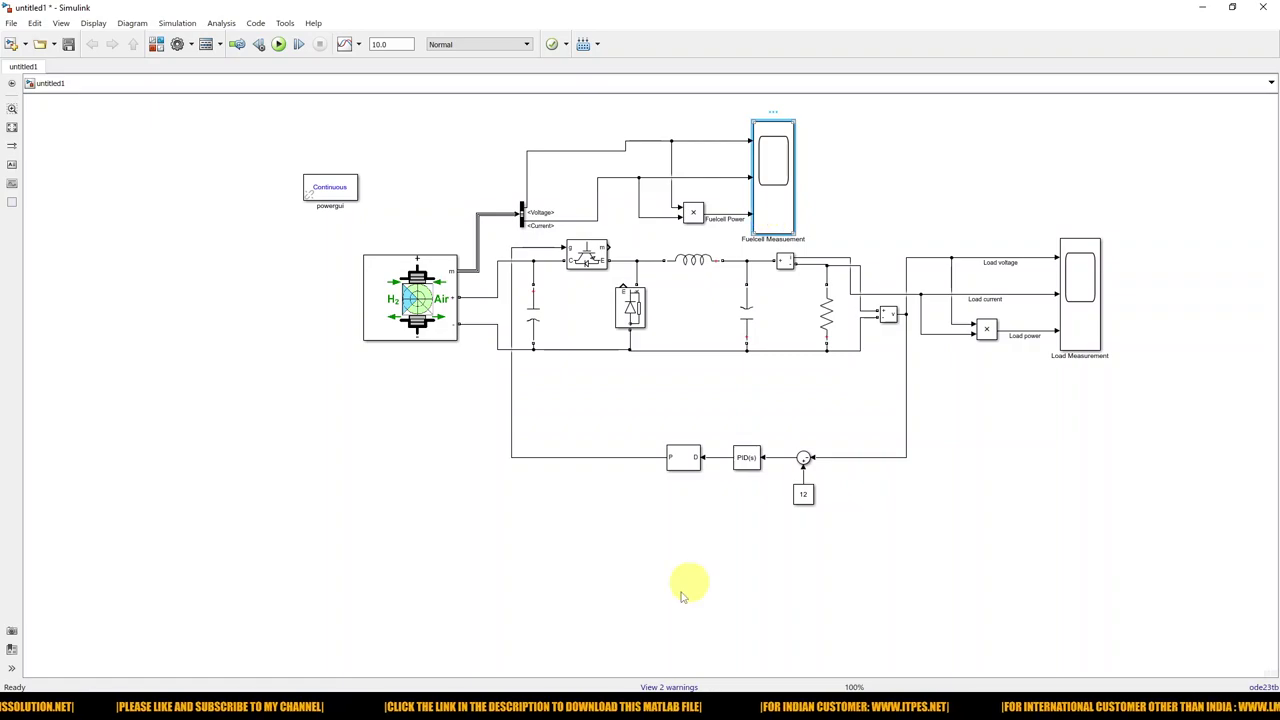
{"action": "mouse_move", "coordinate": [600, 705]}
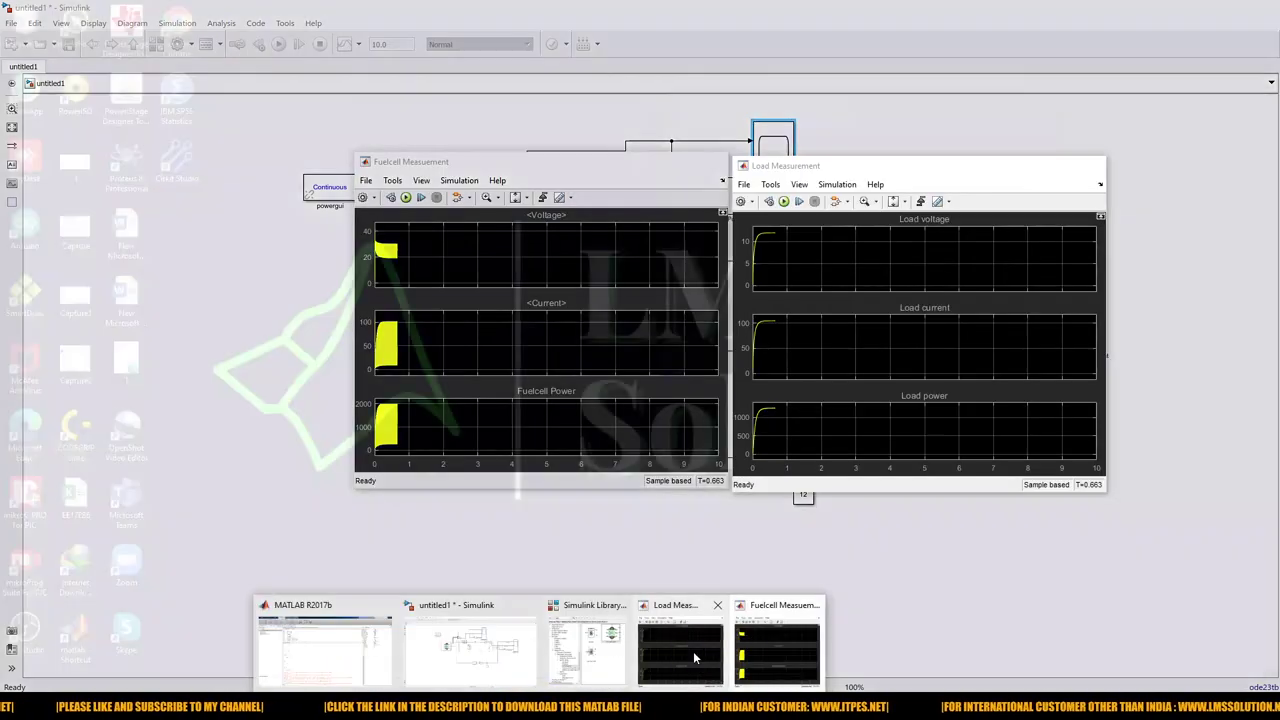
{"action": "left_click", "coordinate": [729, 651]}
{"action": "left_click", "coordinate": [783, 201]}
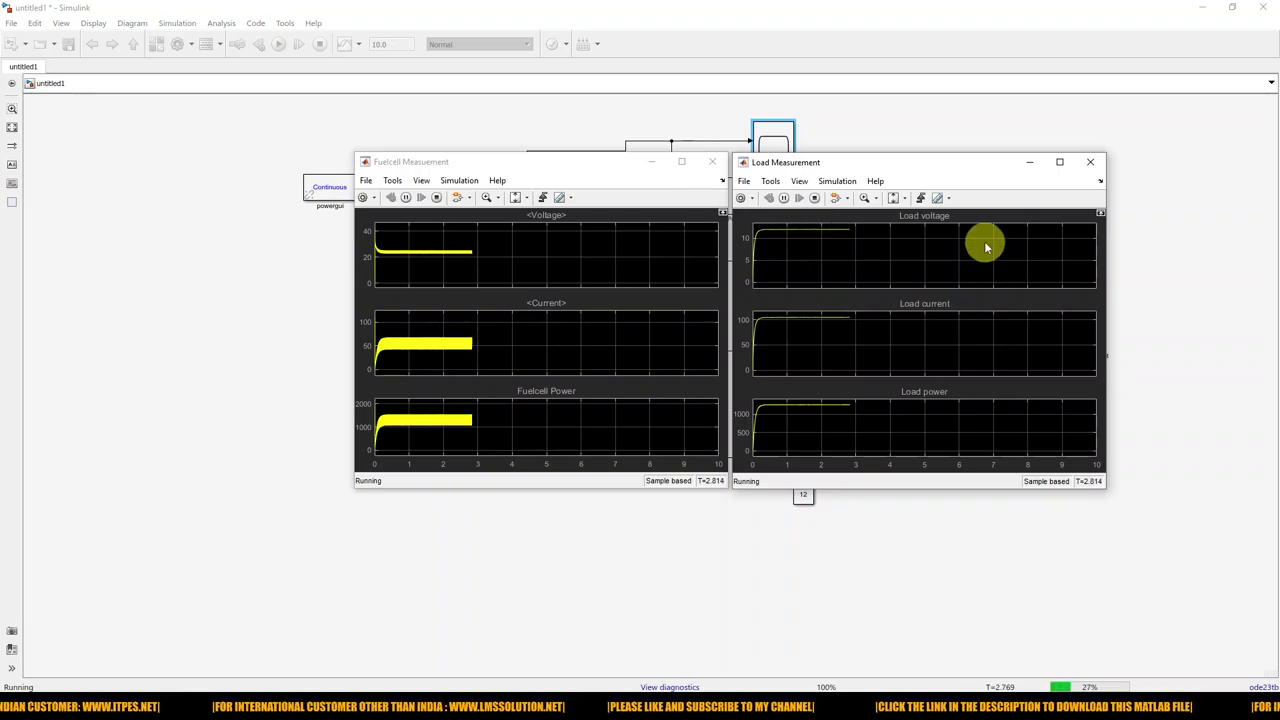
{"action": "left_click", "coordinate": [1059, 163]}
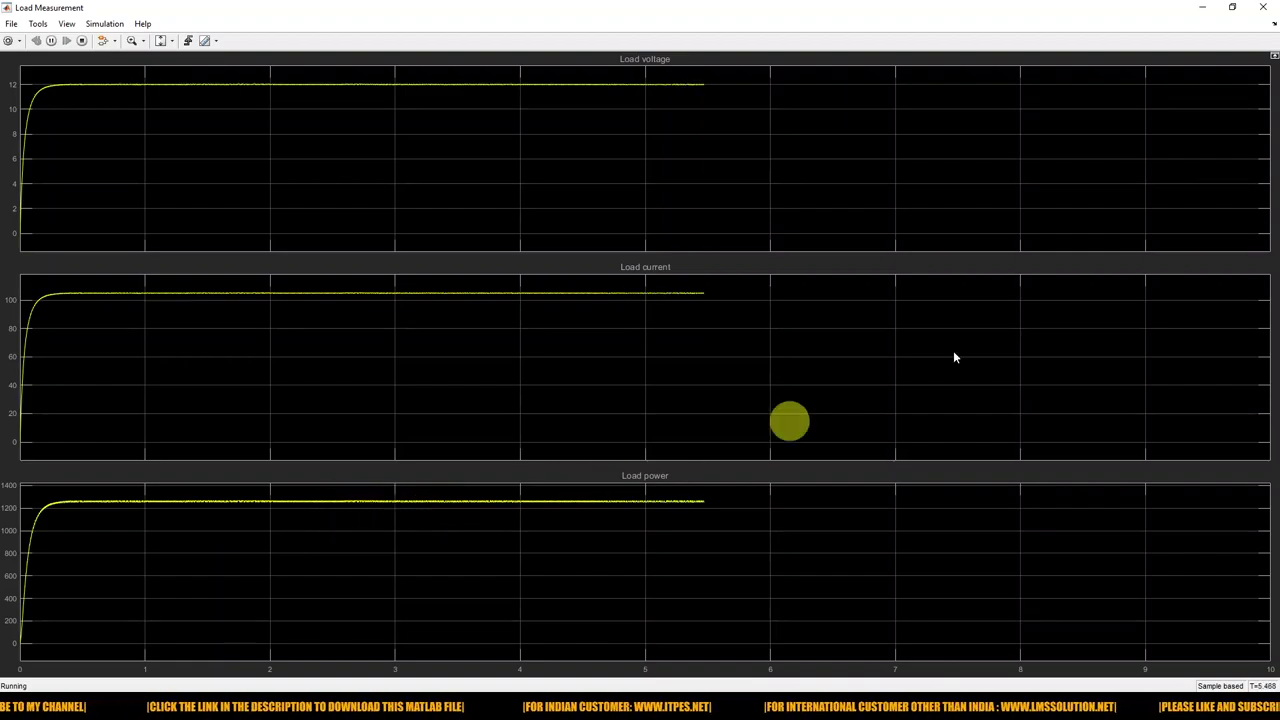
{"action": "left_click", "coordinate": [1232, 7]}
{"action": "left_click_drag", "start_coordinate": [566, 161], "coordinate": [396, 153]}
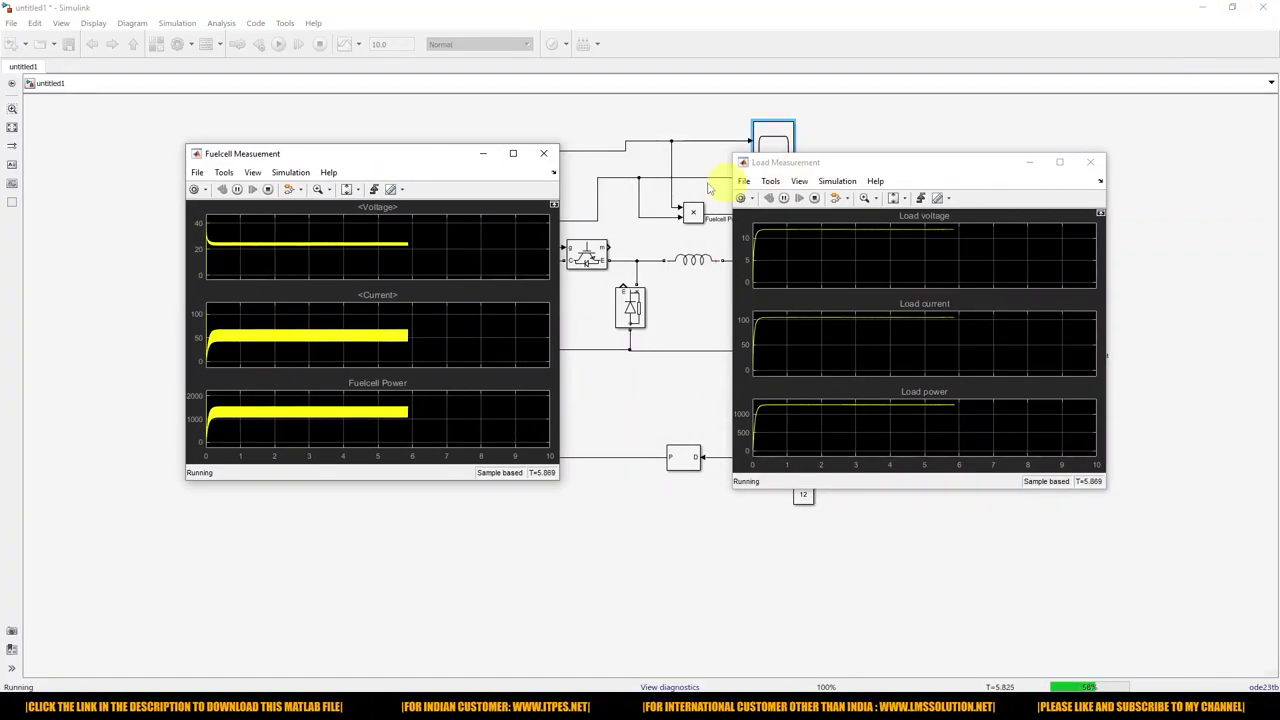
{"action": "left_click", "coordinate": [483, 154]}
{"action": "left_click", "coordinate": [1030, 162]}
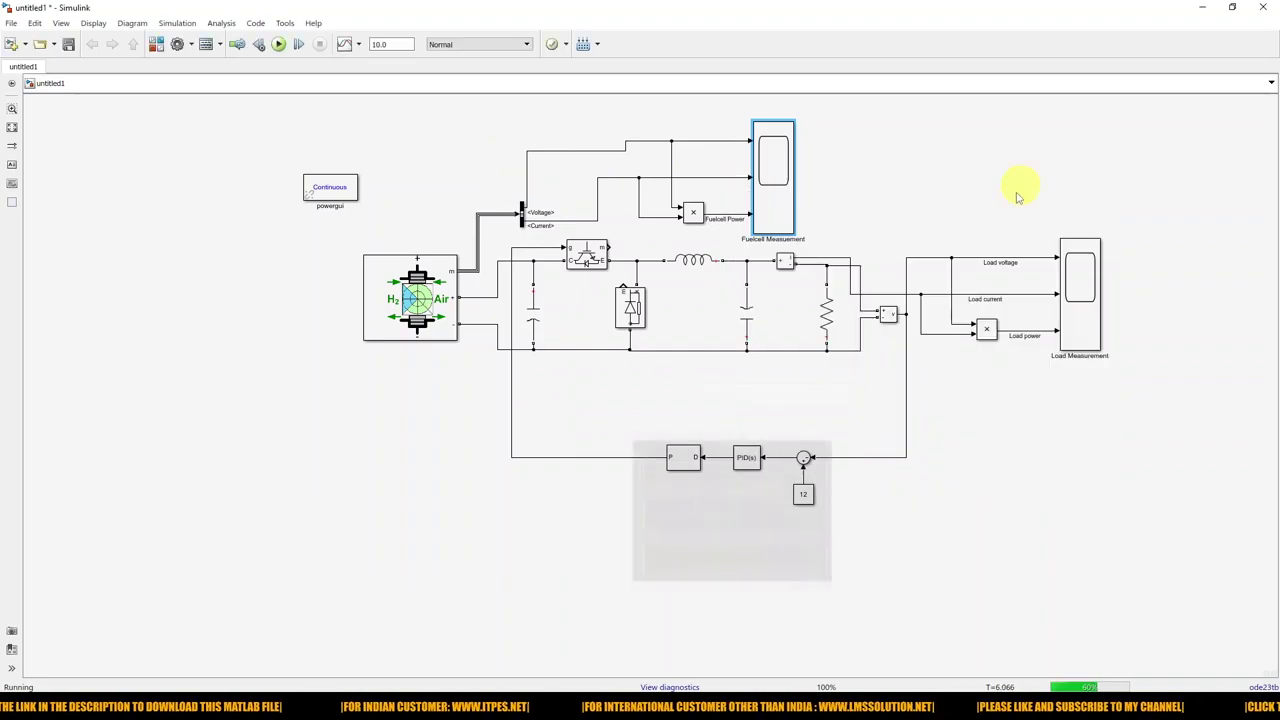
{"action": "key", "text": "F12"}
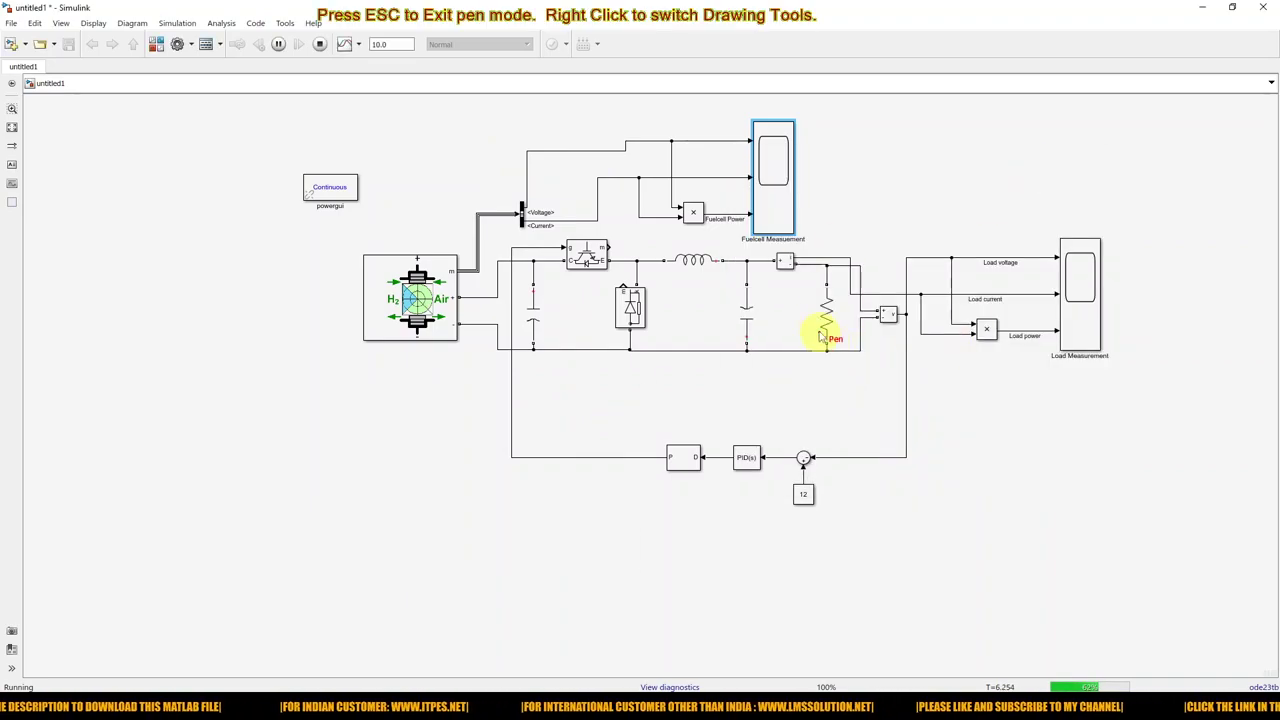
{"action": "left_click_drag", "start_coordinate": [826, 290], "coordinate": [801, 326]}
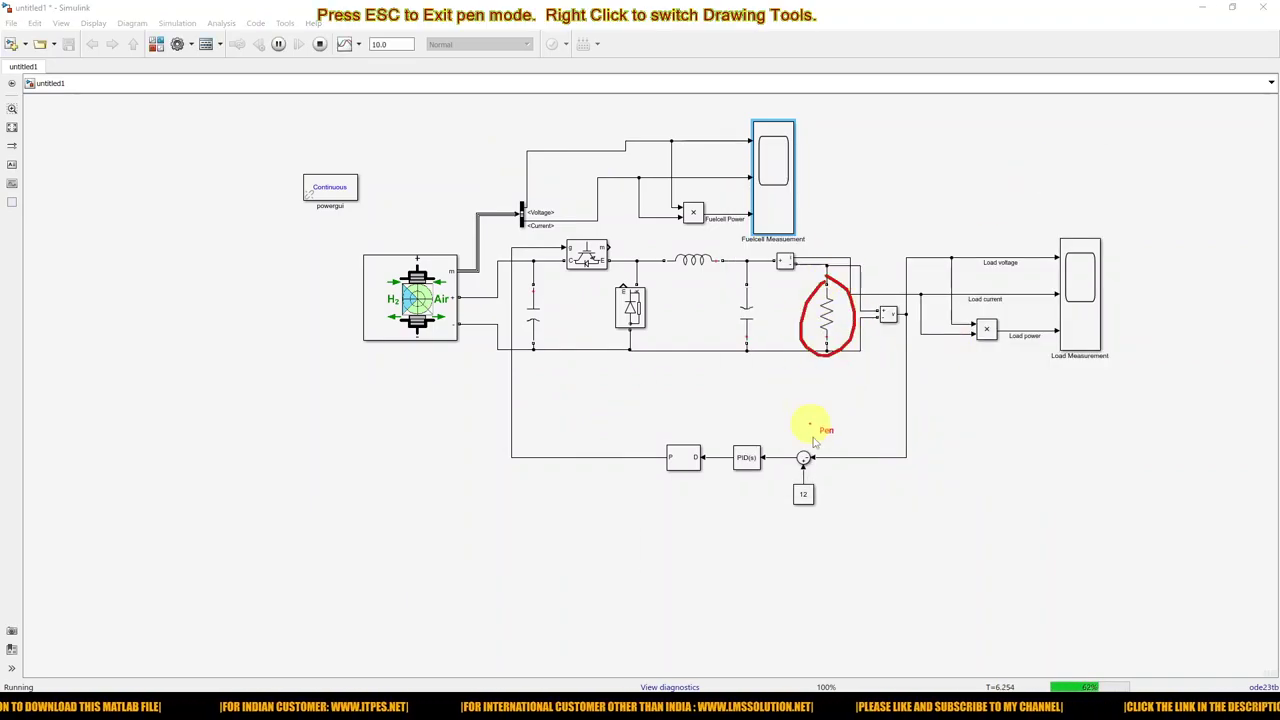
{"action": "left_click_drag", "start_coordinate": [826, 496], "coordinate": [808, 480]}
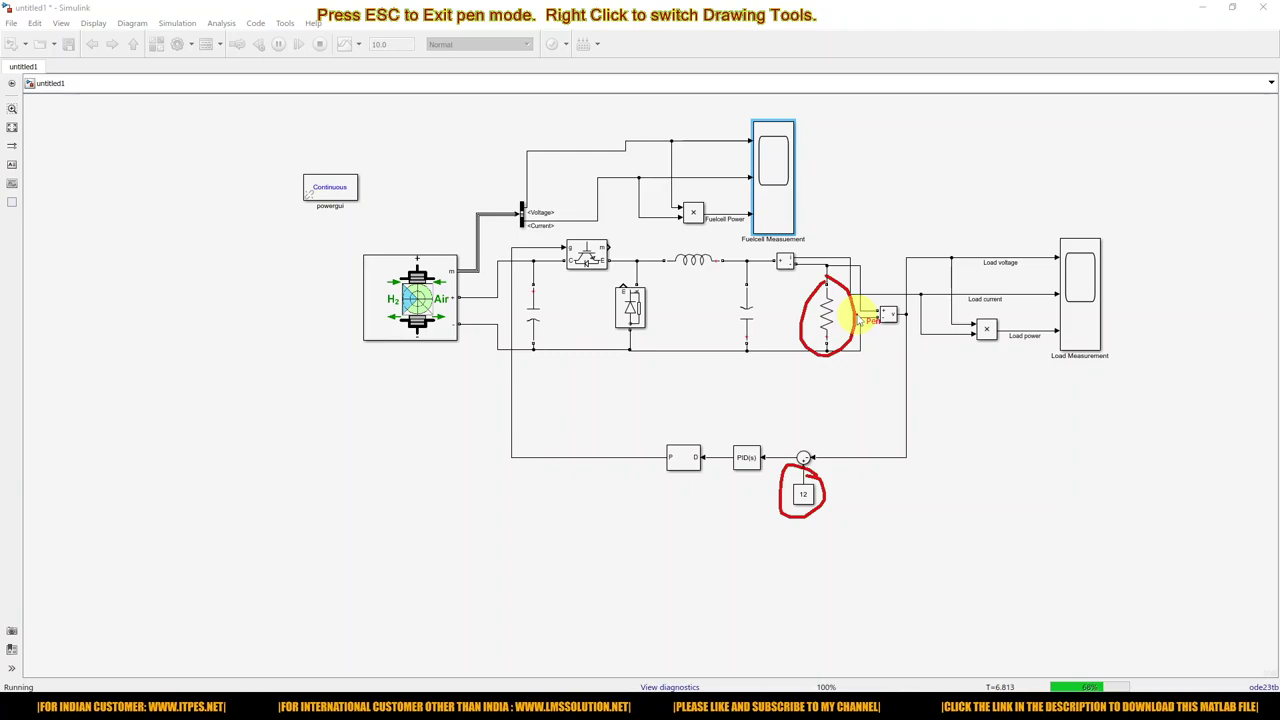
{"action": "key", "text": "Escape"}
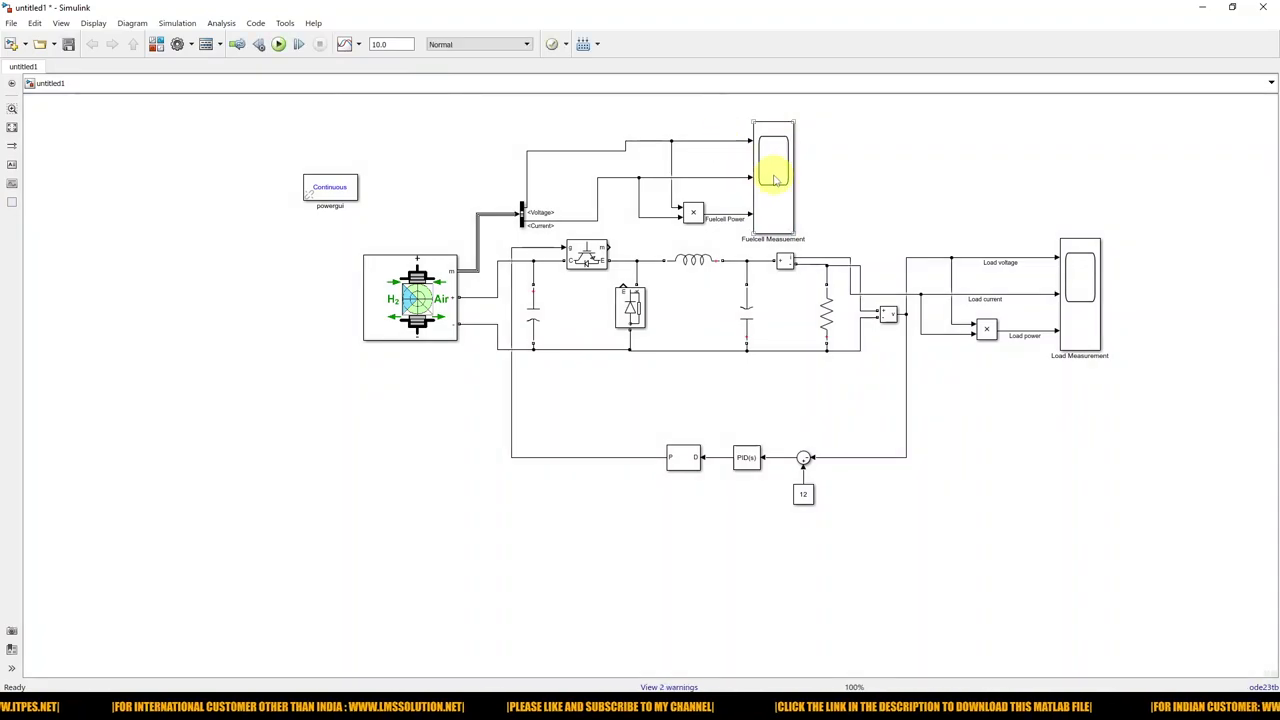
- Shift the fuel cell scope slightly right and insert a Mean block into each of the fuel cell voltage and current lines
{"action": "left_click_drag", "start_coordinate": [772, 168], "coordinate": [782, 168]}
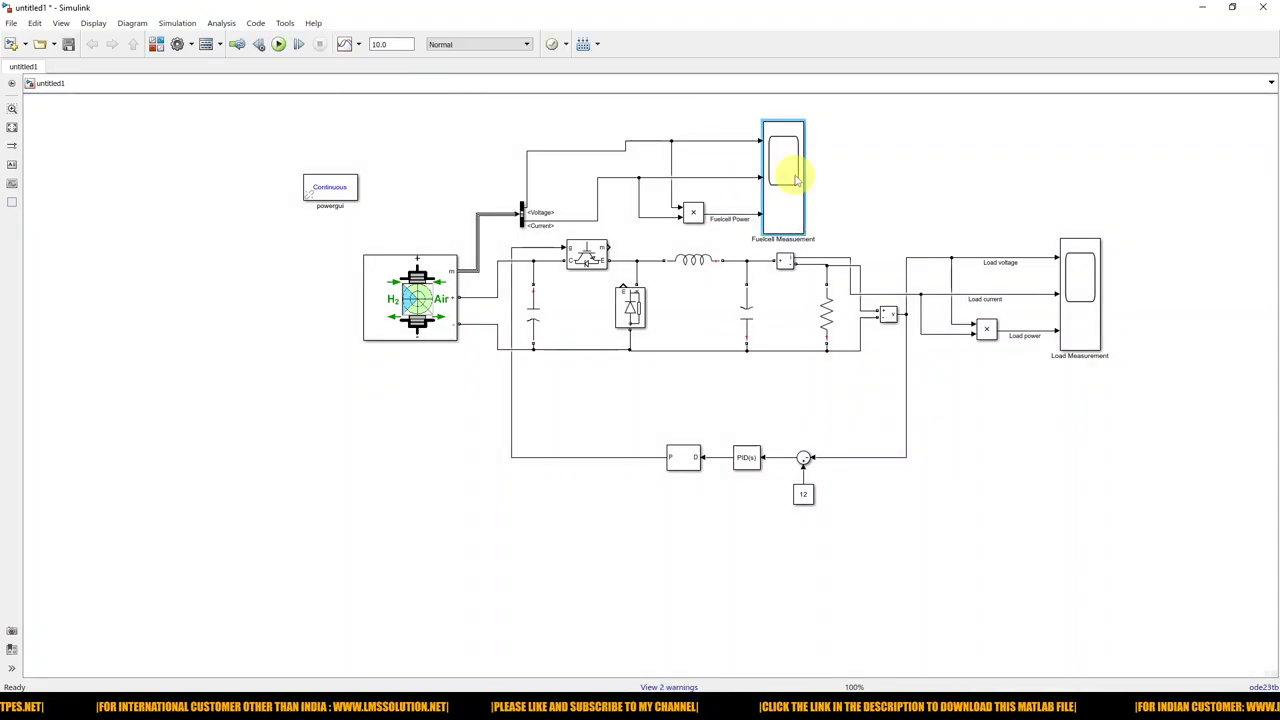
{"action": "double_click", "coordinate": [882, 190]}
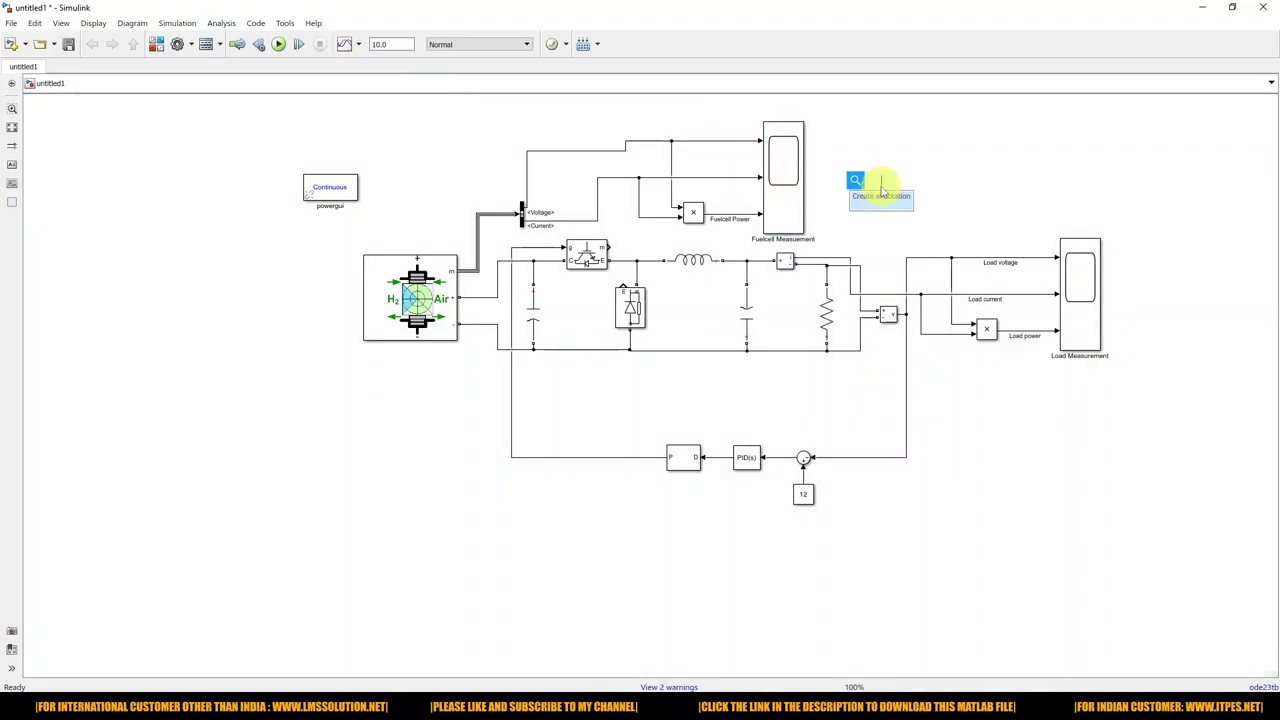
{"action": "type", "text": "mea"}
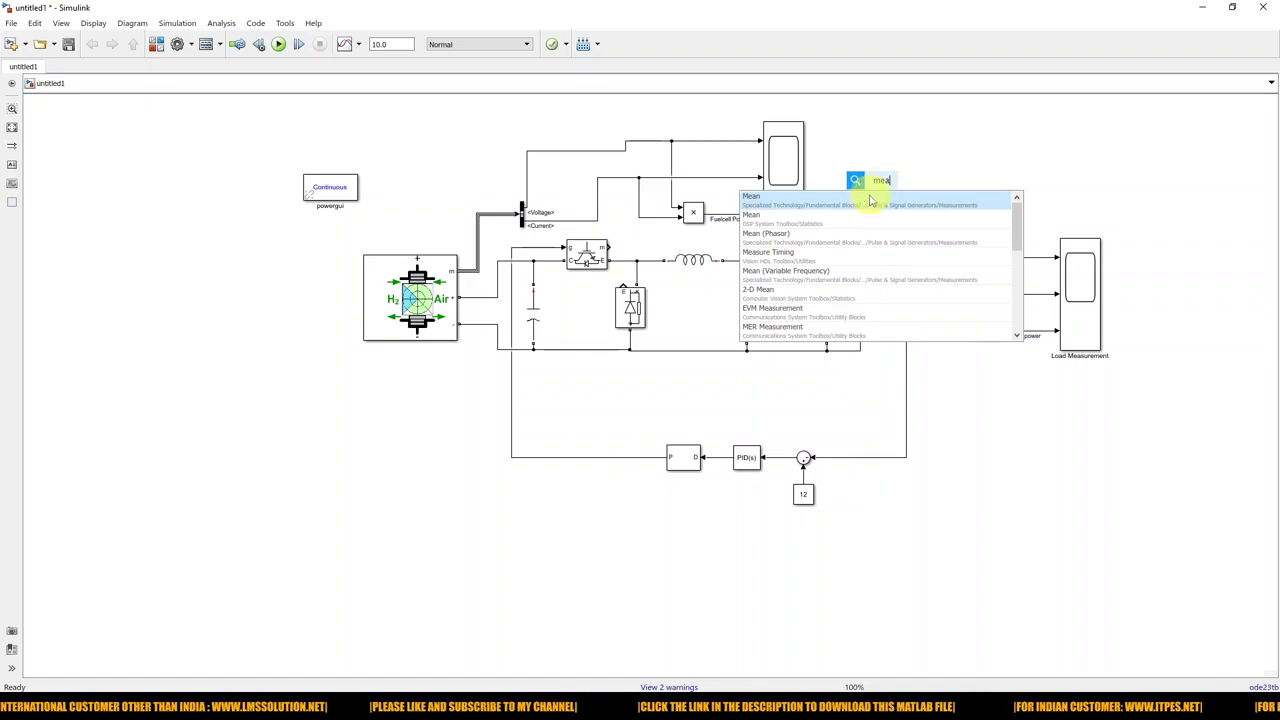
{"action": "key", "text": "Return"}
{"action": "left_click_drag", "start_coordinate": [876, 183], "coordinate": [583, 222]}
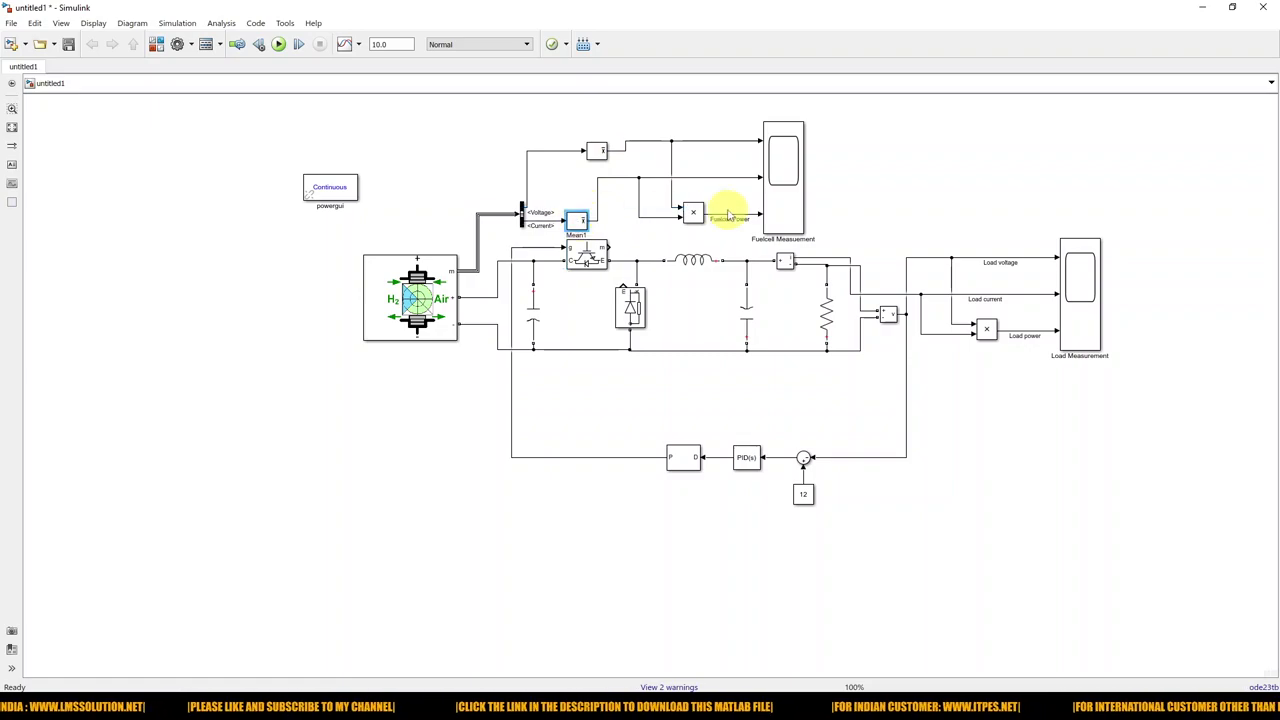
- Label the upper two inputs of the fuel cell scope "Fuelcell voltage" and "fuelcell current"
{"action": "left_click", "coordinate": [703, 142]}
{"action": "type", "text": "Fuelcell voltage"}
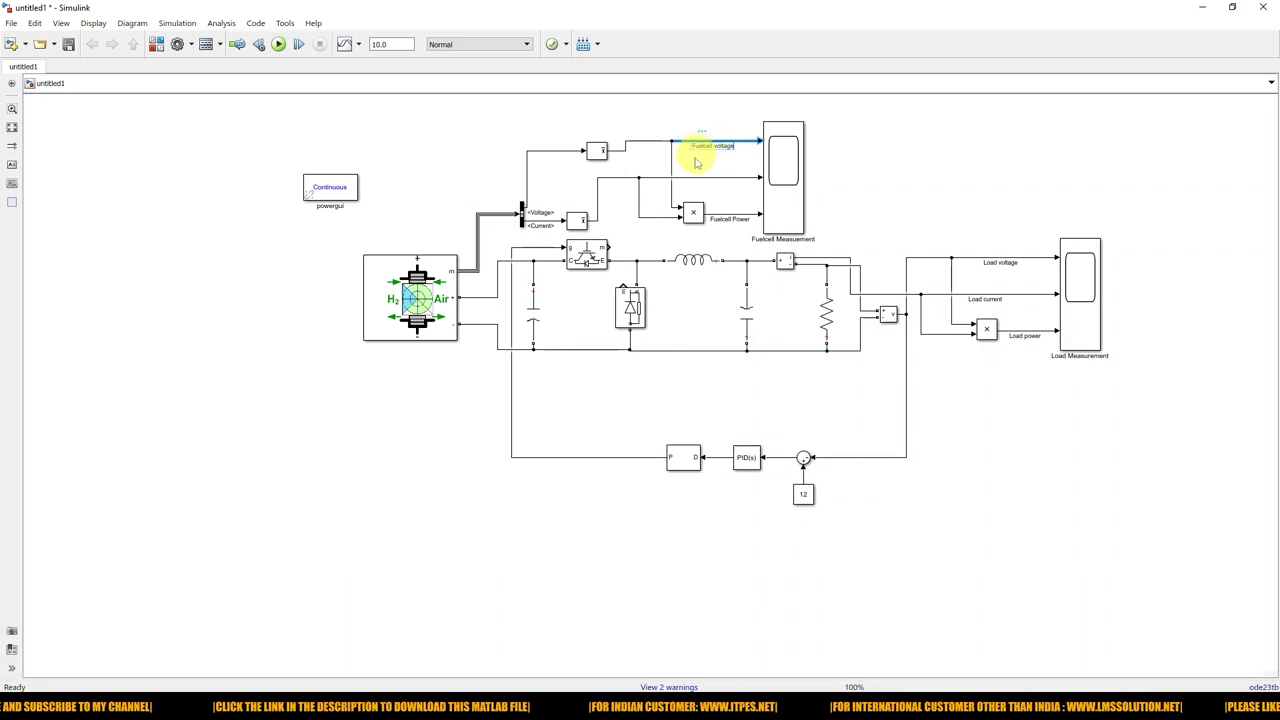
{"action": "left_click", "coordinate": [686, 180]}
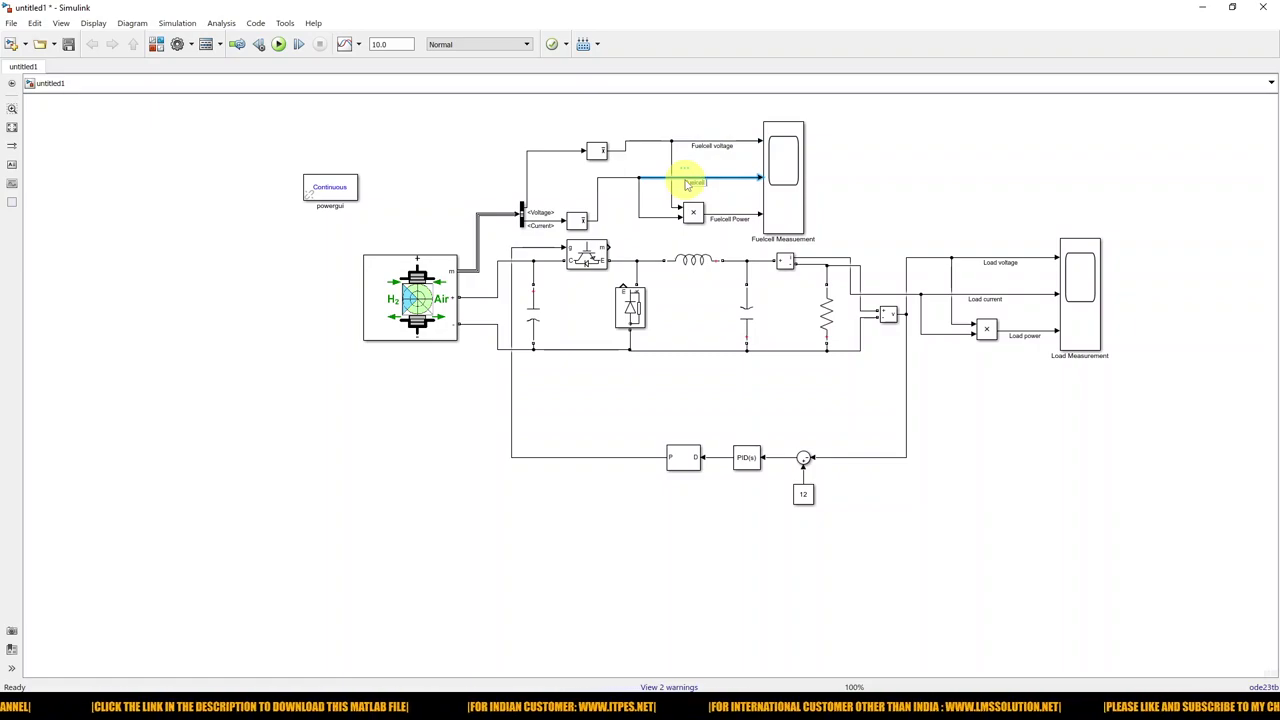
{"action": "left_click", "coordinate": [732, 194]}
- Open the fuel cell scope and rerun the simulation to examine the averaged voltage, current and power waveforms
{"action": "left_click", "coordinate": [778, 195]}
{"action": "double_click", "coordinate": [778, 195]}
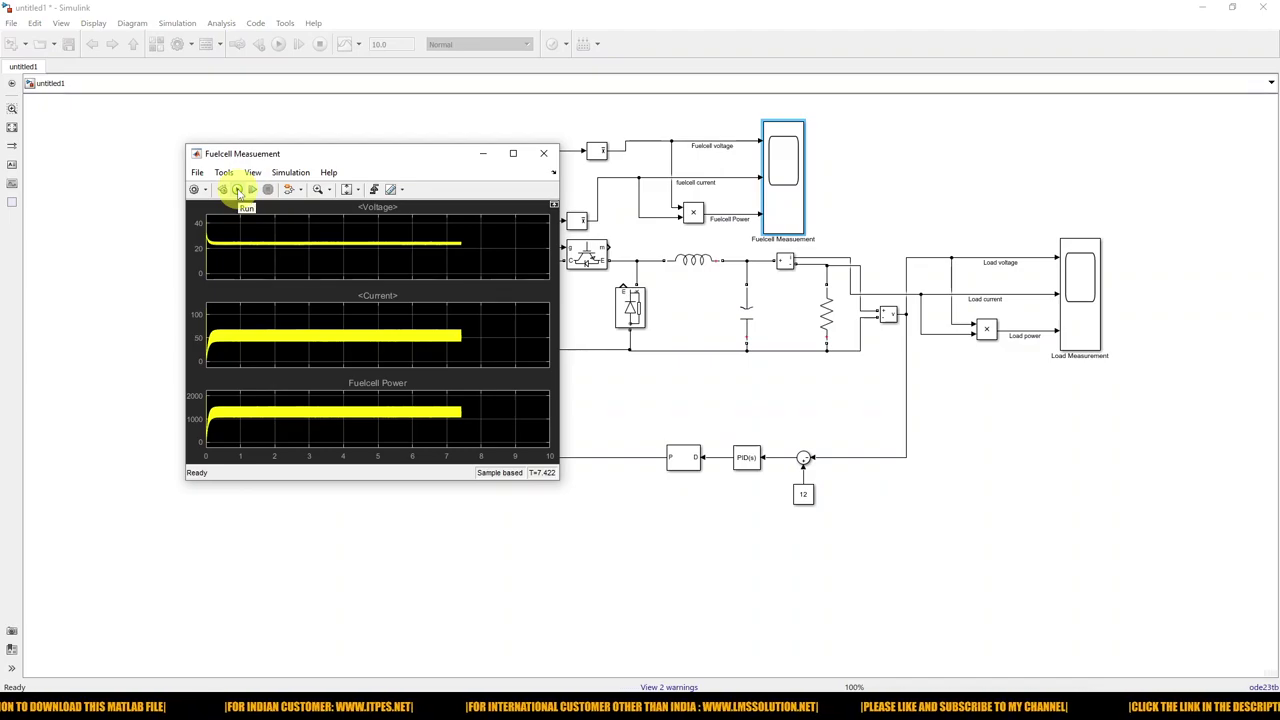
{"action": "left_click", "coordinate": [238, 190]}
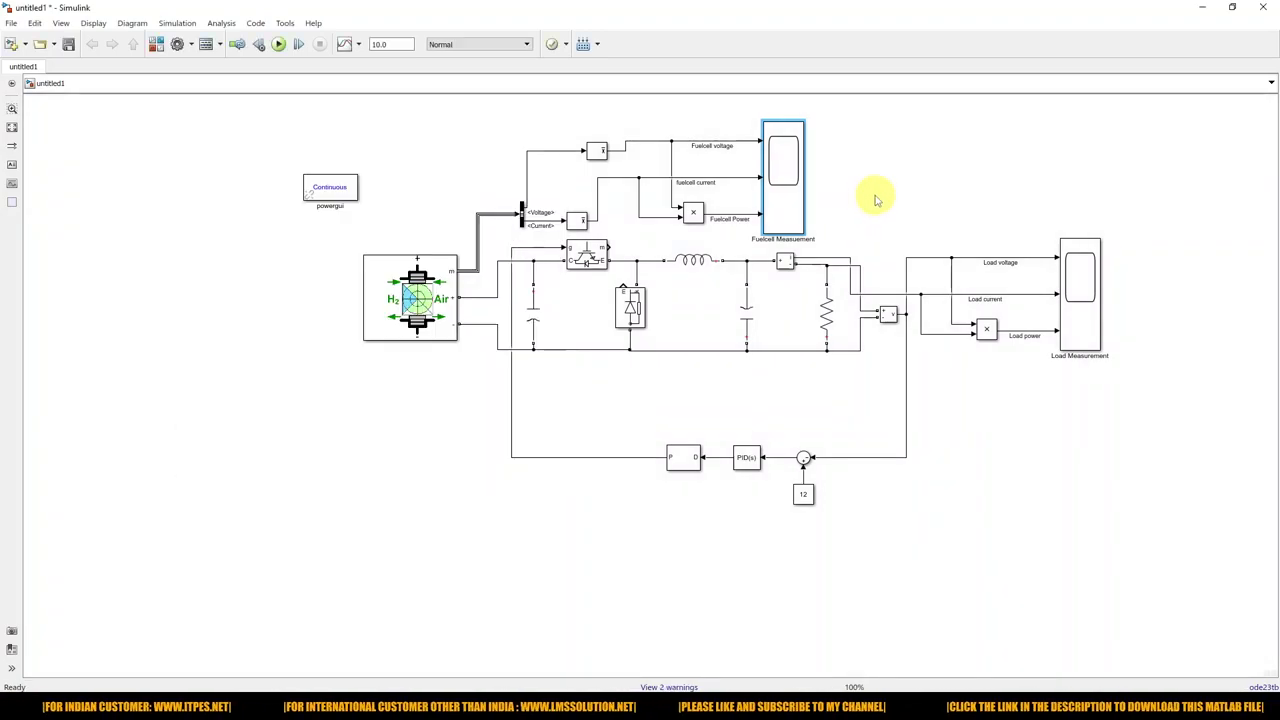
- Place a copy of the load scope above the original and add Mux blocks in front of its inputs
{"action": "left_click_drag", "start_coordinate": [1094, 286], "coordinate": [1050, 170]}
{"action": "left_click", "coordinate": [925, 186]}
{"action": "double_click", "coordinate": [925, 186]}
{"action": "type", "text": "mux"}
{"action": "key", "text": "Return"}
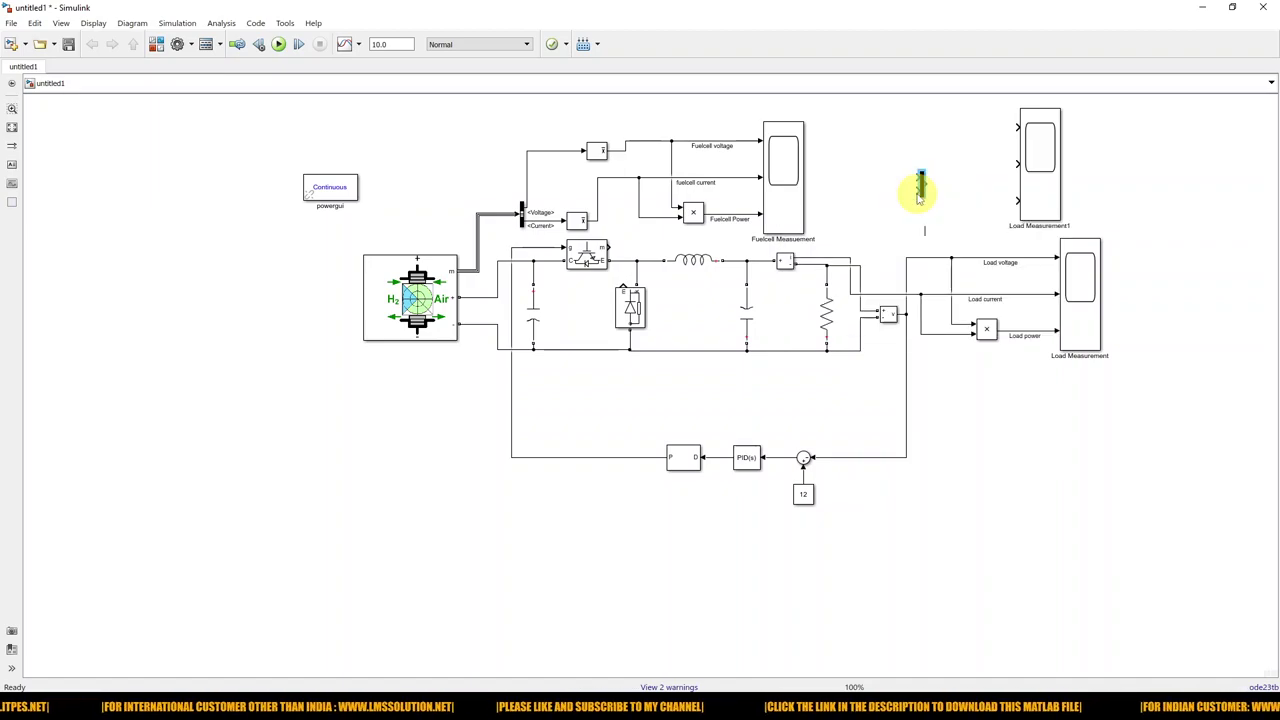
{"action": "left_click_drag", "start_coordinate": [921, 186], "coordinate": [991, 207]}
- Rename the copied scope "ALL Measurement1" and connect the third Mux to its last input
{"action": "left_click", "coordinate": [1018, 222]}
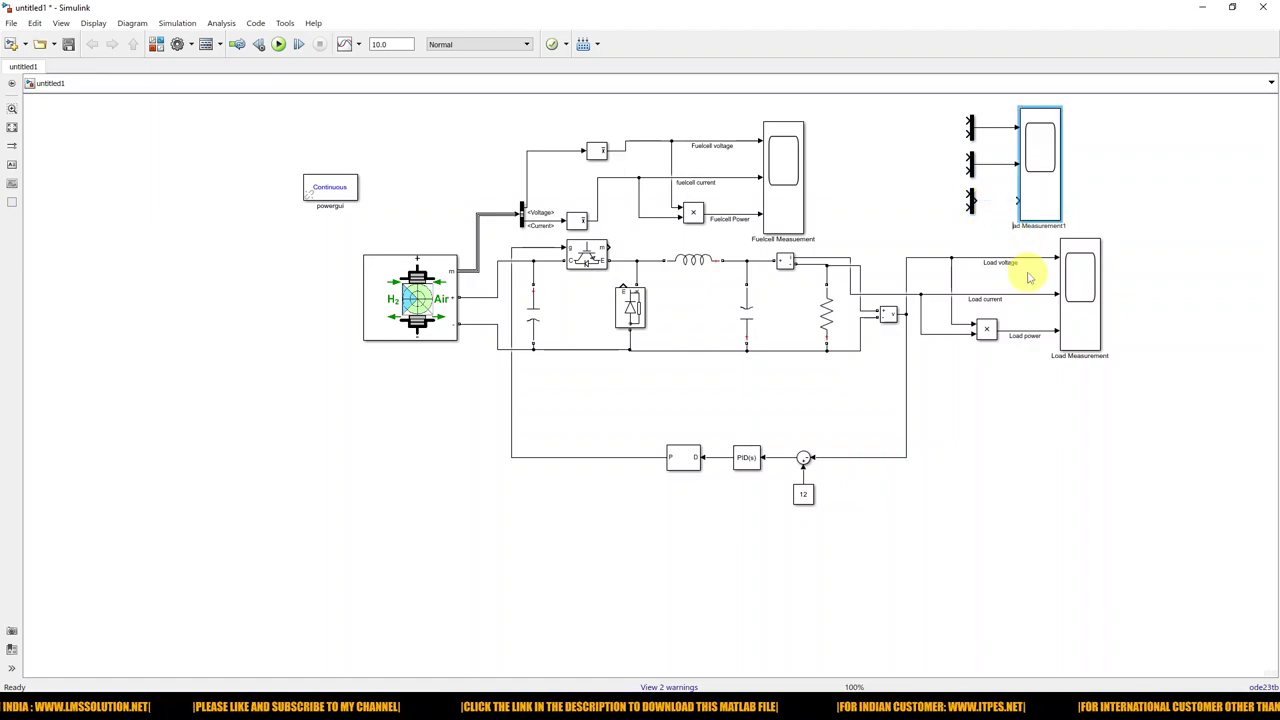
{"action": "type", "text": "ALL"}
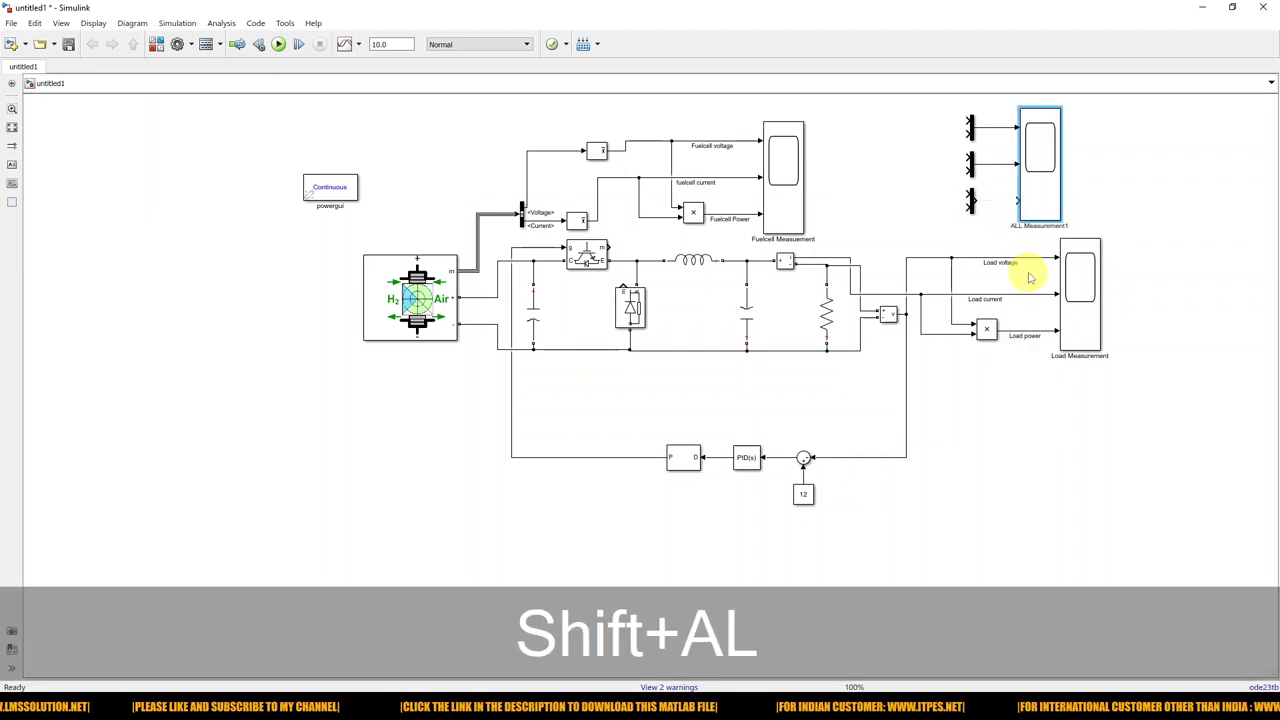
{"action": "left_click", "coordinate": [955, 250]}
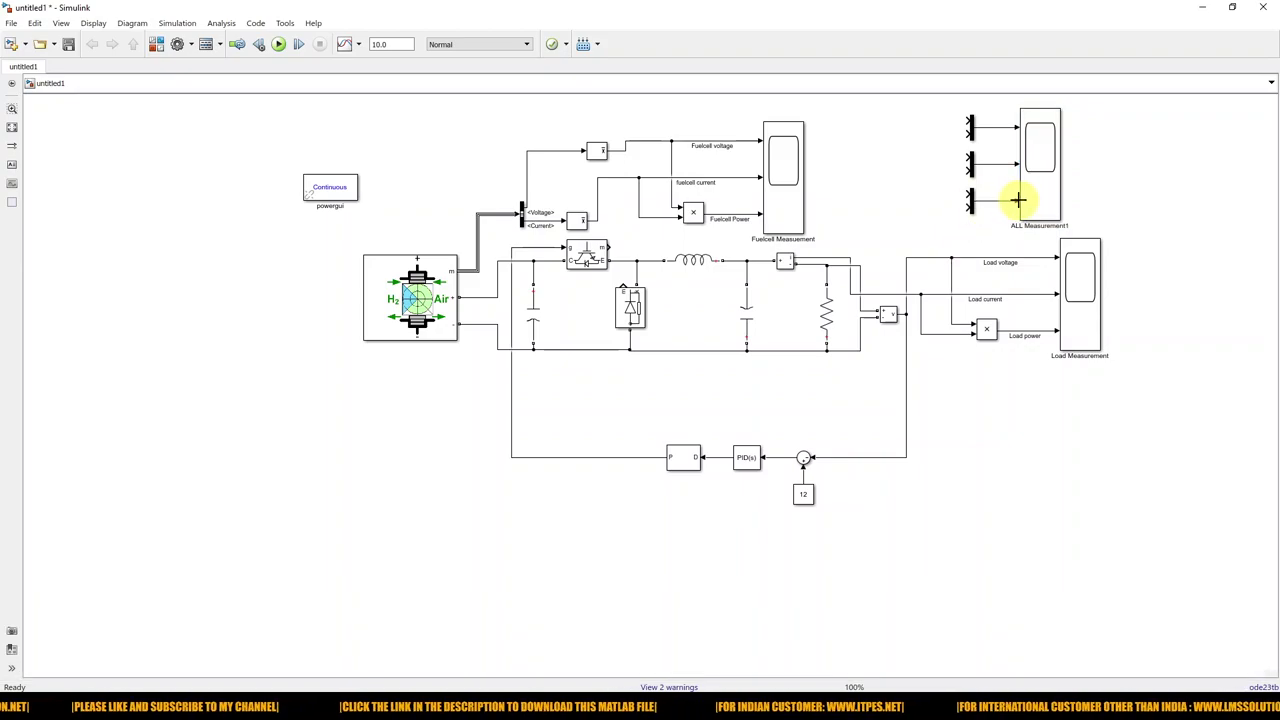
- Wire the fuel cell and load voltages, currents and powers in pairs to the first, second and third Mux
{"action": "mouse_move", "coordinate": [969, 119]}
{"action": "left_mouse_down"}
{"action": "mouse_move", "coordinate": [757, 114]}
{"action": "mouse_move", "coordinate": [739, 143]}
{"action": "left_mouse_up"}
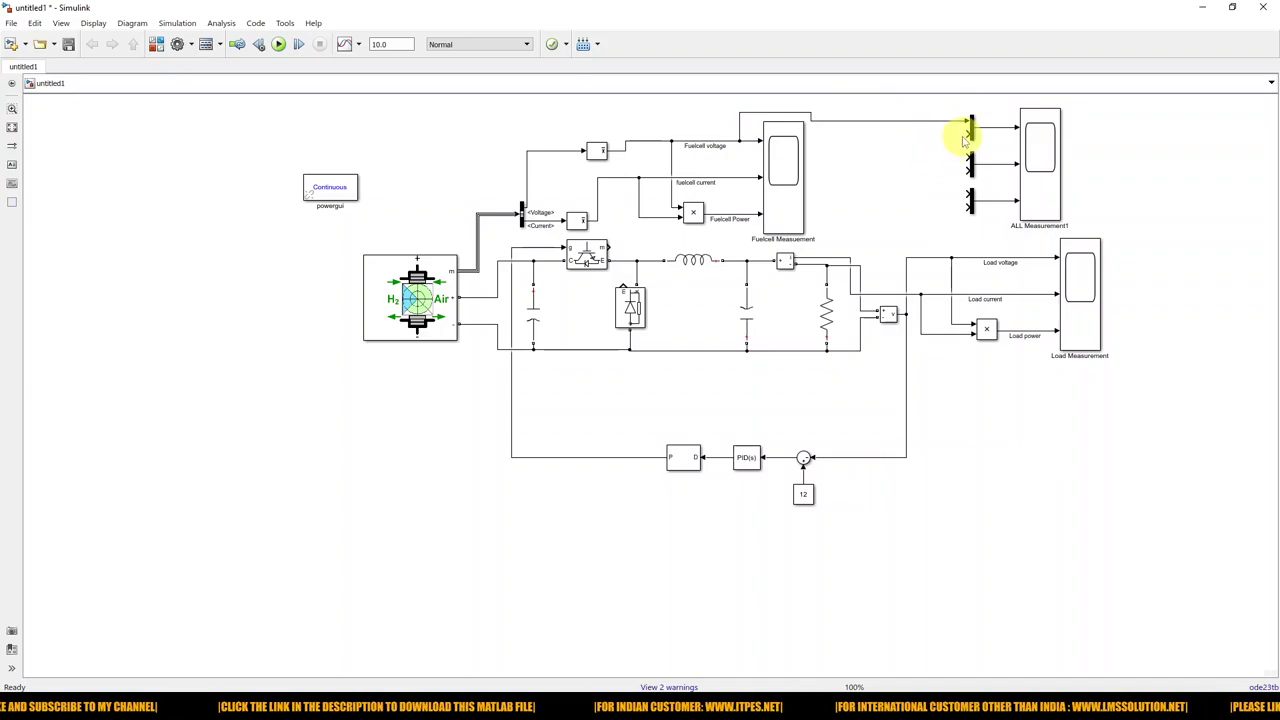
{"action": "left_click_drag", "start_coordinate": [969, 132], "coordinate": [951, 258]}
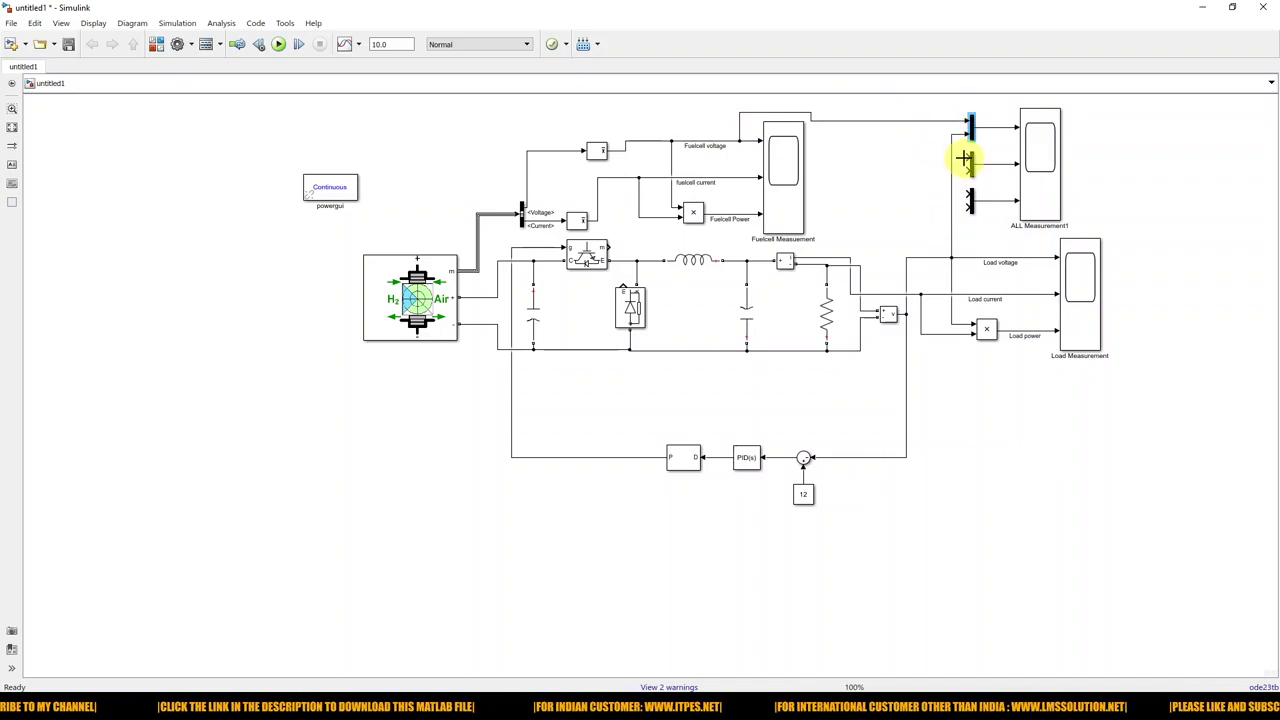
{"action": "mouse_move", "coordinate": [963, 158]}
{"action": "left_mouse_down"}
{"action": "mouse_move", "coordinate": [749, 157]}
{"action": "mouse_move", "coordinate": [737, 177]}
{"action": "left_mouse_up"}
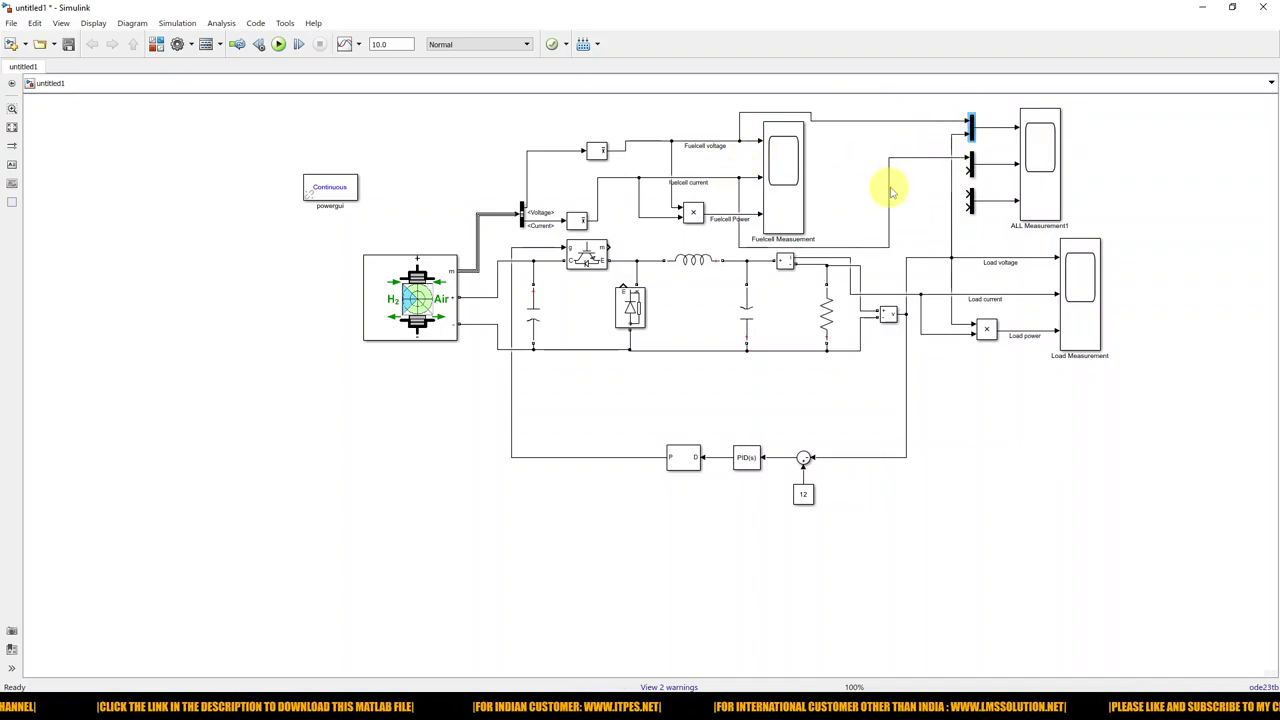
{"action": "left_click_drag", "start_coordinate": [962, 172], "coordinate": [942, 296]}
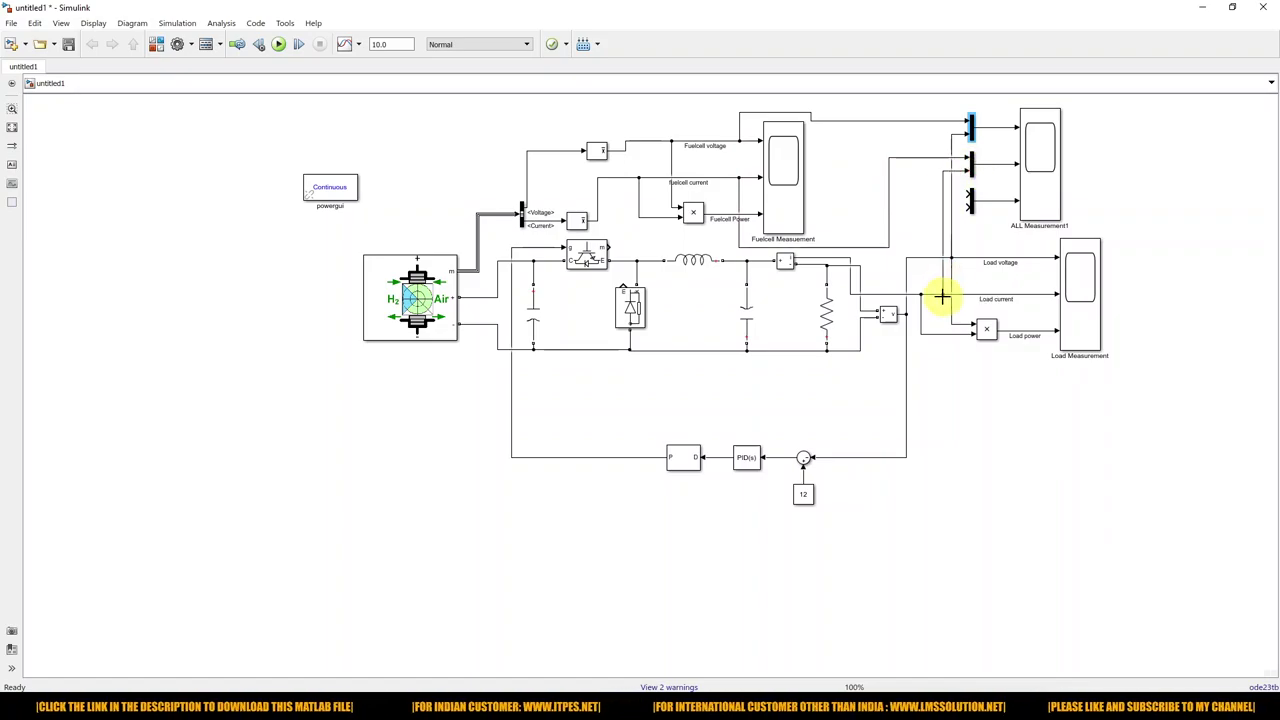
{"action": "left_click_drag", "start_coordinate": [964, 194], "coordinate": [752, 213]}
{"action": "mouse_move", "coordinate": [966, 207]}
{"action": "left_mouse_down"}
{"action": "mouse_move", "coordinate": [963, 320]}
{"action": "mouse_move", "coordinate": [1009, 330]}
{"action": "left_mouse_up"}
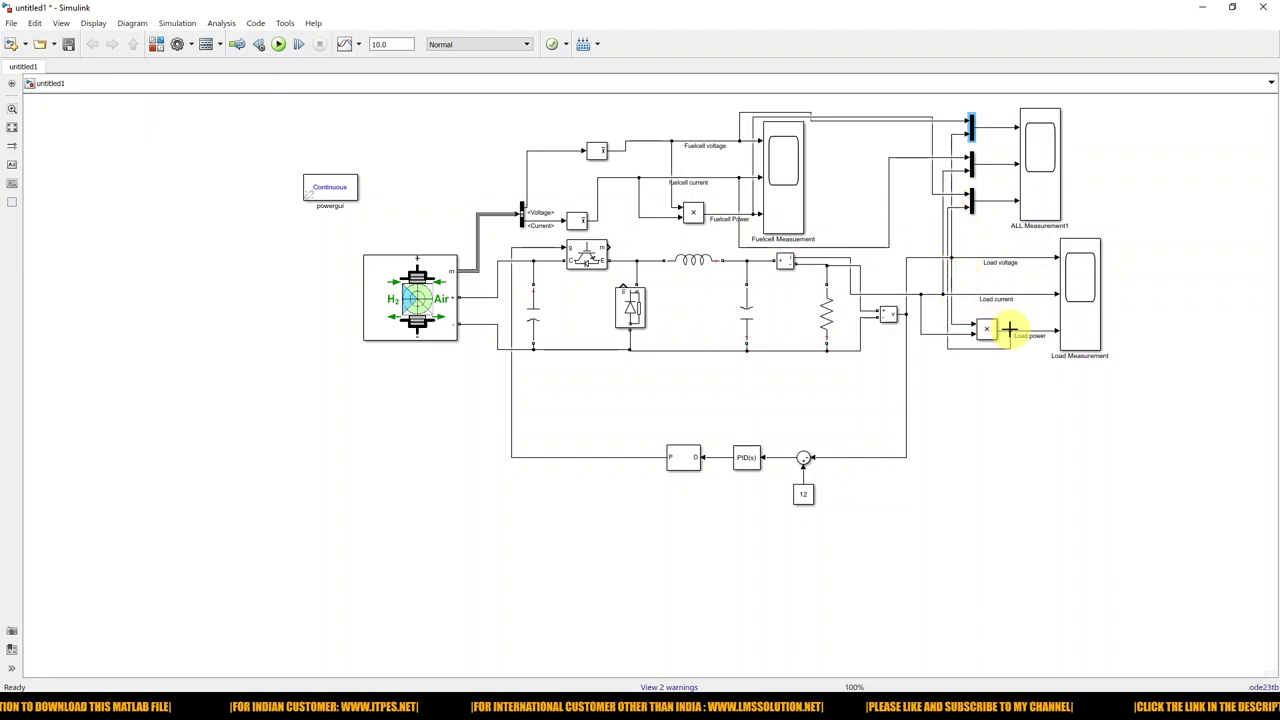
- Open the ALL Measurement1 scope, move it toward the model's centre, and title its first display "Voltage"
{"action": "double_click", "coordinate": [1040, 157]}
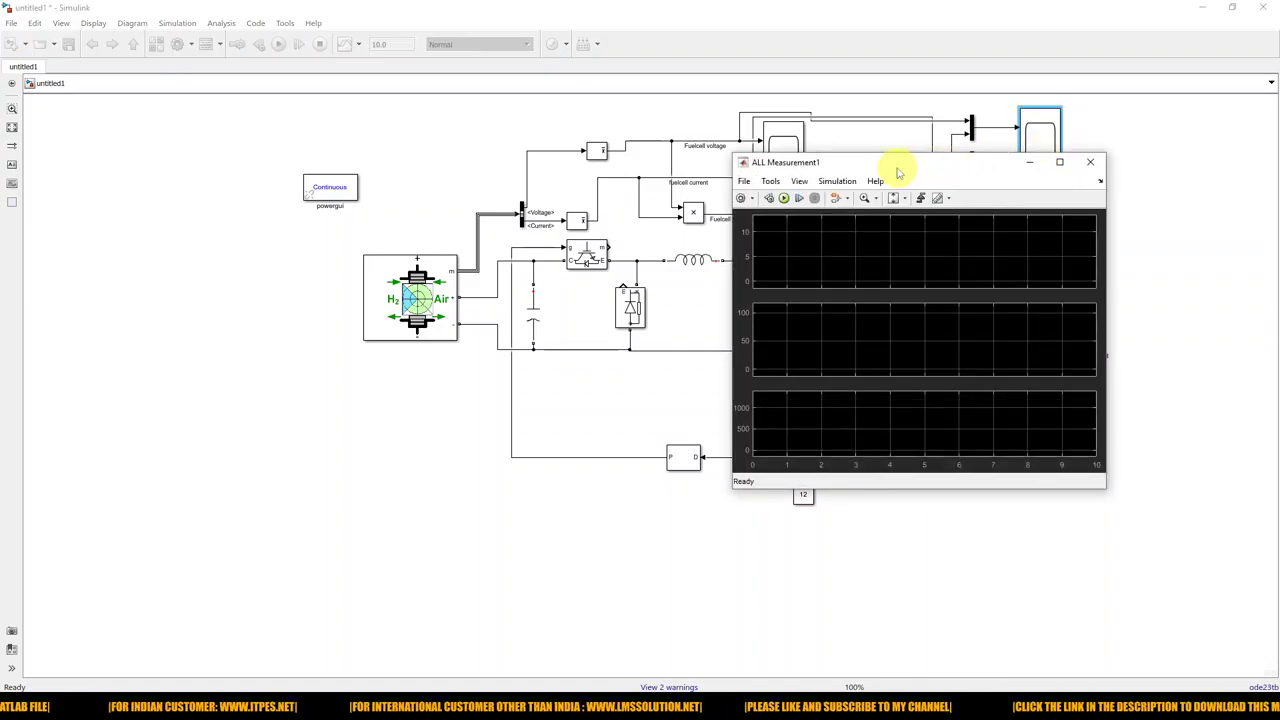
{"action": "left_click_drag", "start_coordinate": [898, 172], "coordinate": [664, 171]}
{"action": "right_click", "coordinate": [645, 252]}
{"action": "left_click", "coordinate": [705, 277]}
{"action": "left_click", "coordinate": [671, 302]}
{"action": "key", "text": "shift+Home"}
{"action": "type", "text": "Voltage"}
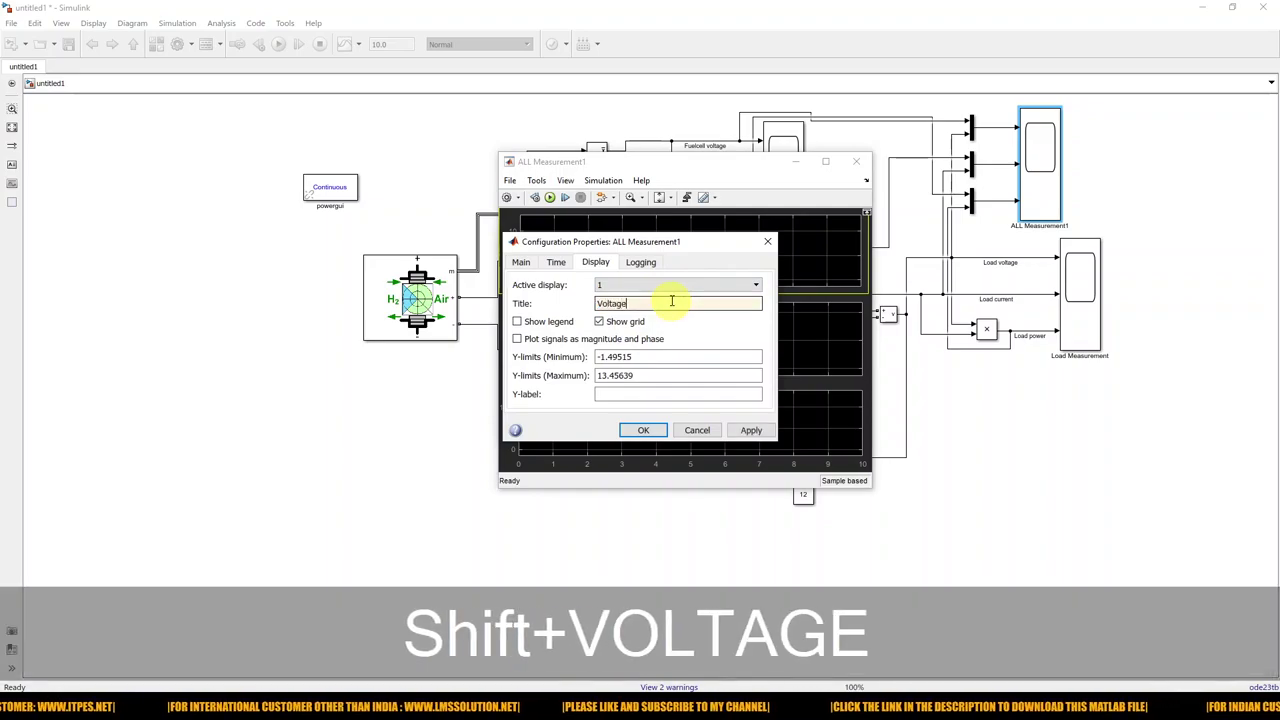
{"action": "left_click", "coordinate": [643, 430]}
- Set the title of the combined scope's second display to "Current"
{"action": "right_click", "coordinate": [663, 355]}
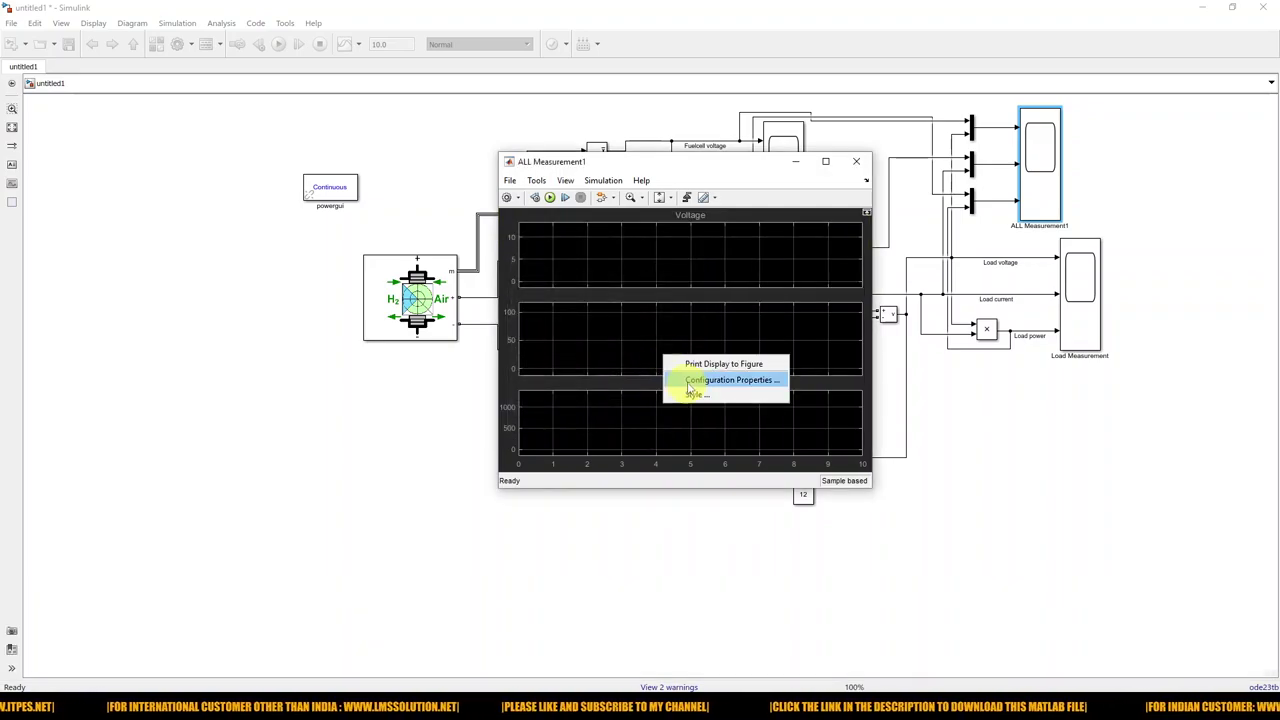
{"action": "left_click", "coordinate": [688, 384]}
{"action": "left_click", "coordinate": [671, 302]}
{"action": "key", "text": "shift+Home"}
{"action": "type", "text": "Curre"}
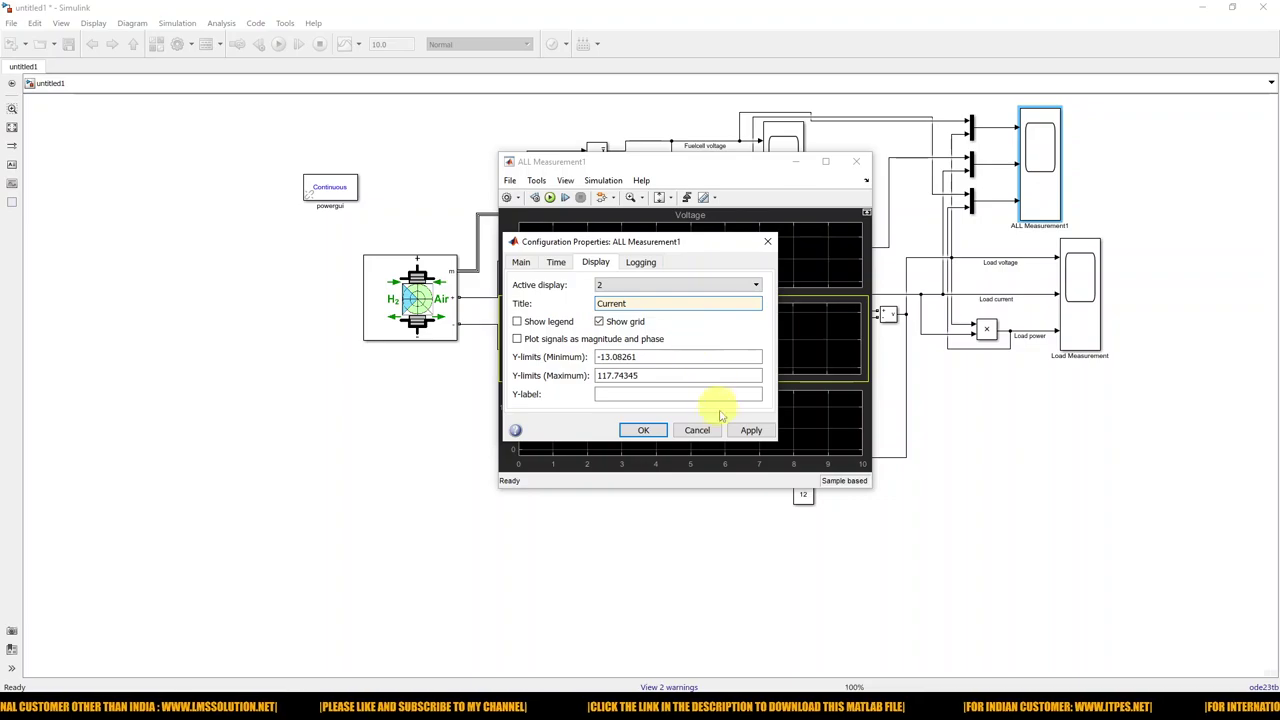
{"action": "left_click", "coordinate": [751, 430]}
- Title display 3 of the combined scope "Power" and close its configuration properties
{"action": "left_click", "coordinate": [634, 287]}
{"action": "left_click", "coordinate": [634, 306]}
{"action": "triple_click", "coordinate": [650, 304]}
{"action": "type", "text": "Power"}
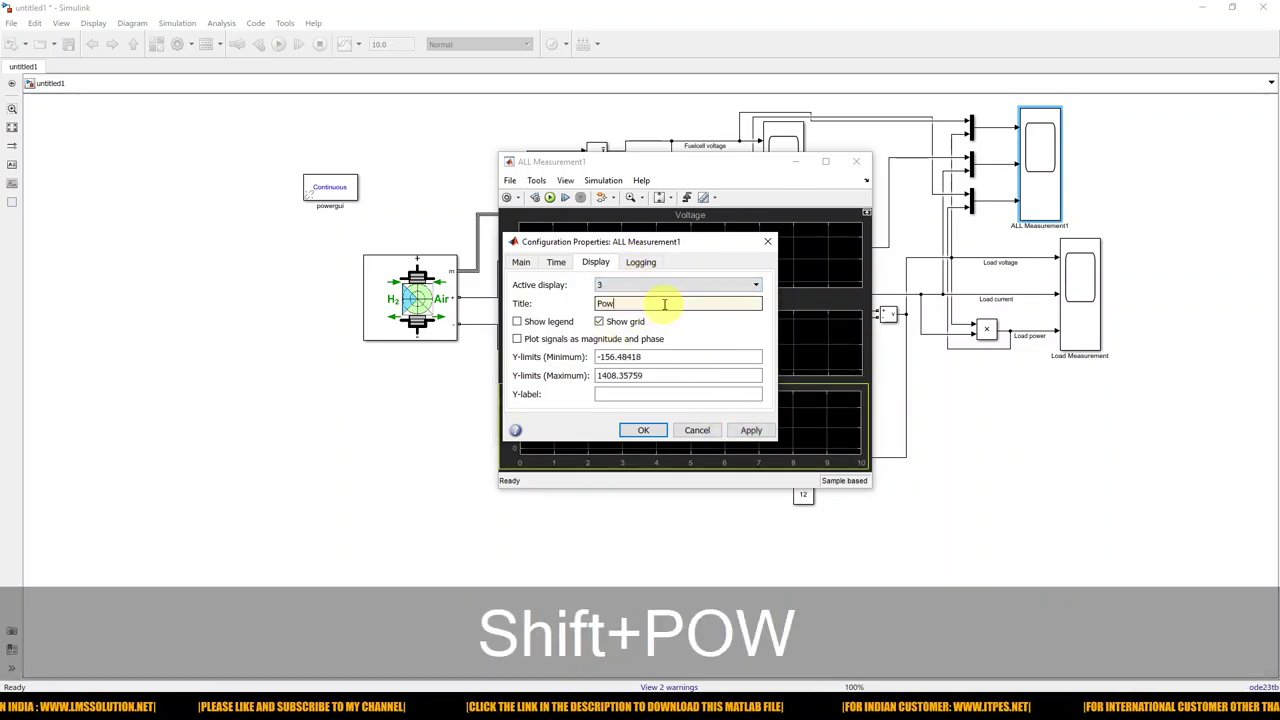
{"action": "left_click", "coordinate": [749, 431]}
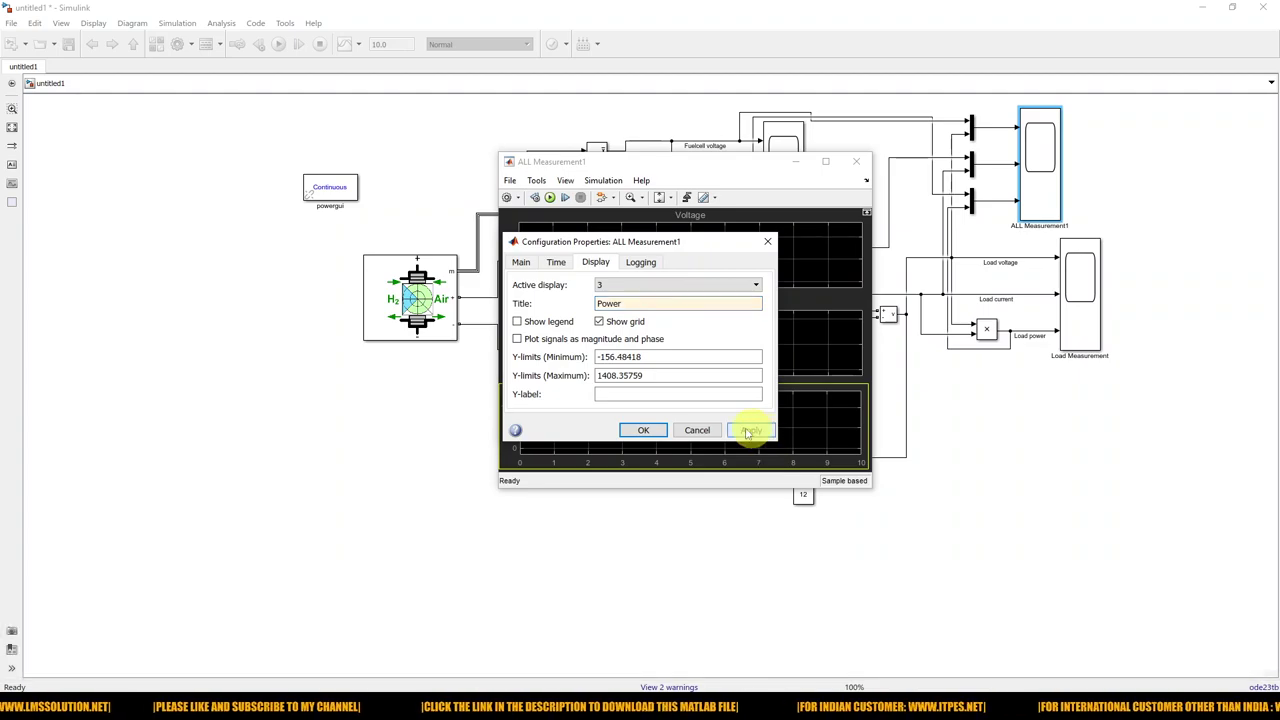
{"action": "left_click", "coordinate": [645, 428]}
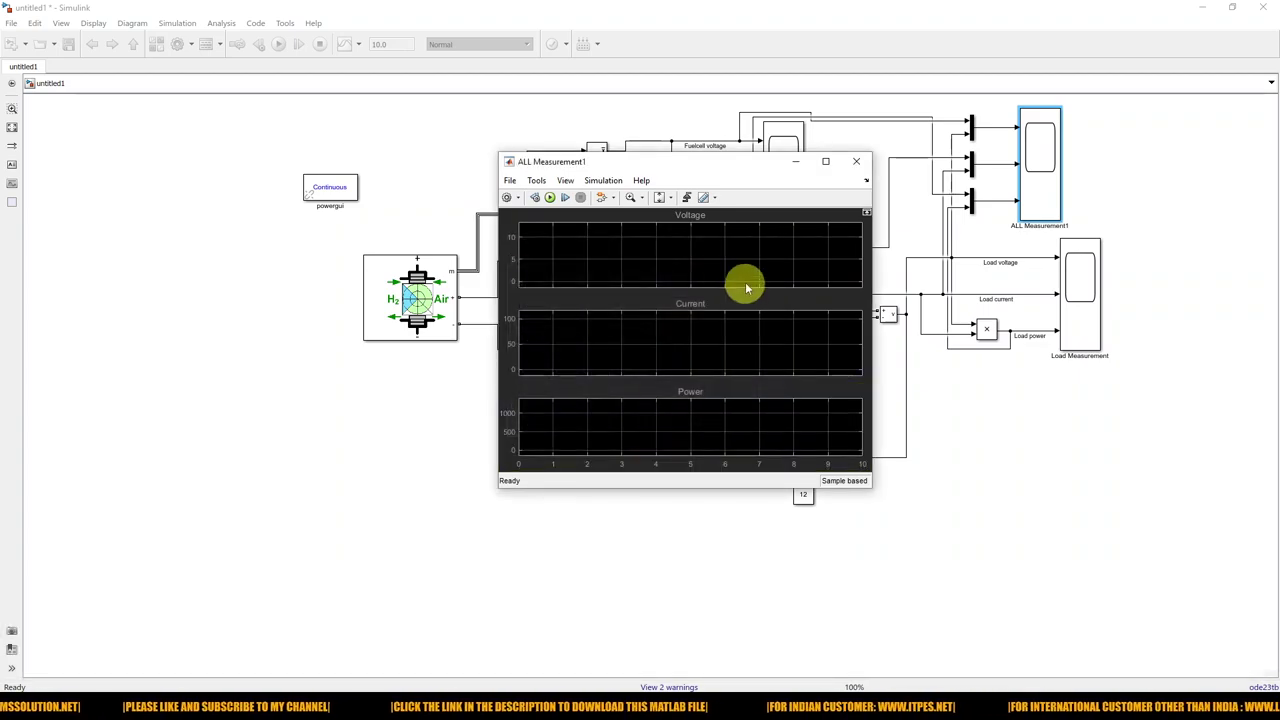
- Maximise the combined scope, run the simulation, and scale the axes to fit the waveforms
{"action": "left_click", "coordinate": [826, 162]}
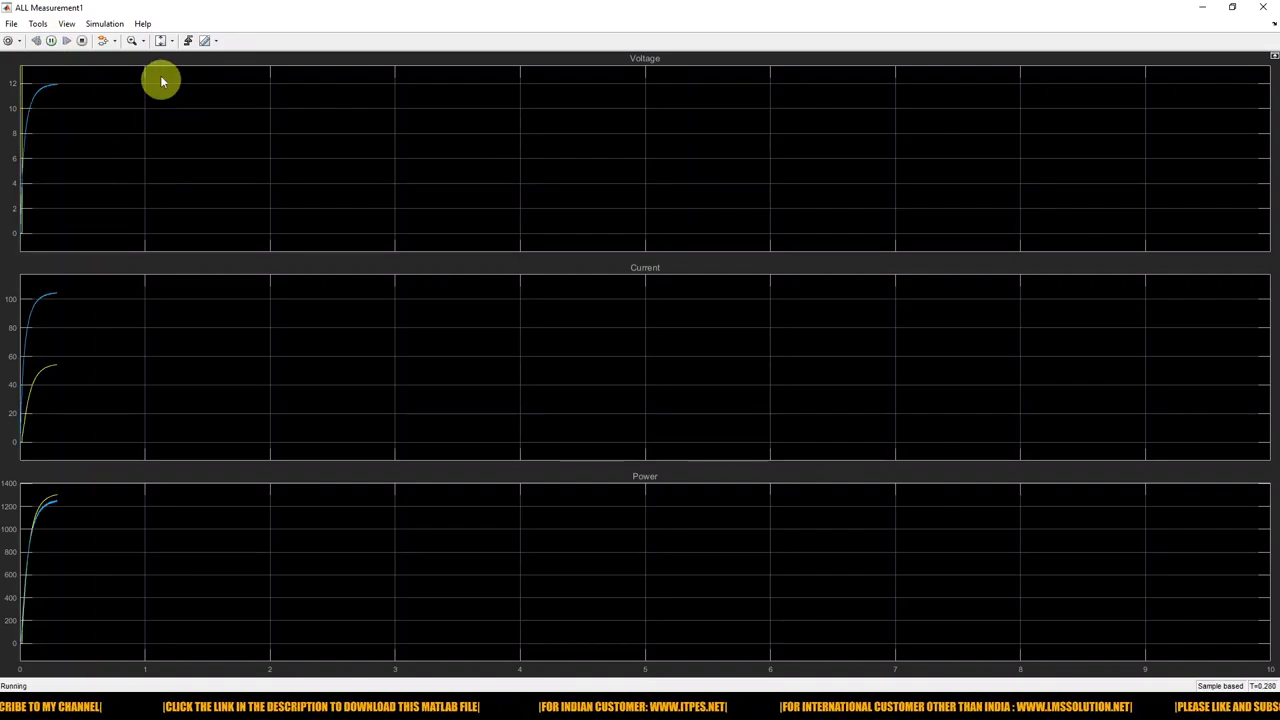
{"action": "left_click", "coordinate": [160, 41]}
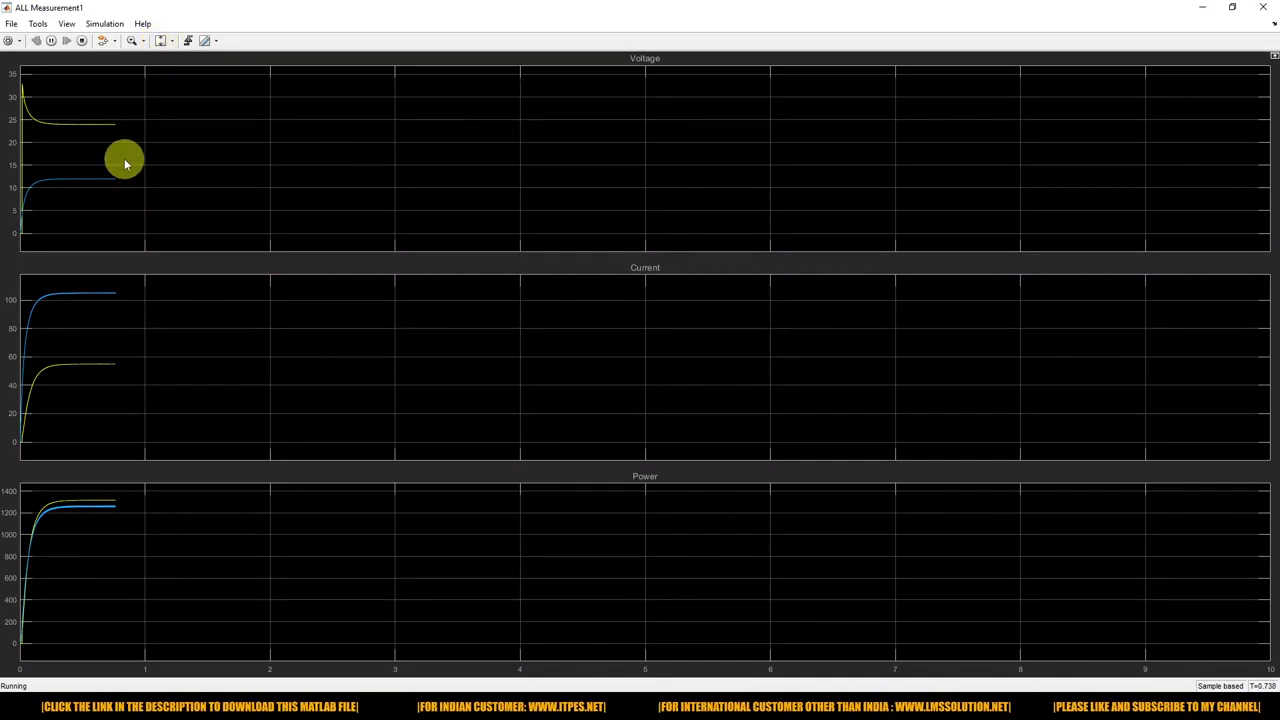
- Compare the fuel cell and load traces in the voltage, current and power plots, marking them with the screen pen, and restore the scope window
{"action": "key", "text": "ctrl+shift+d"}
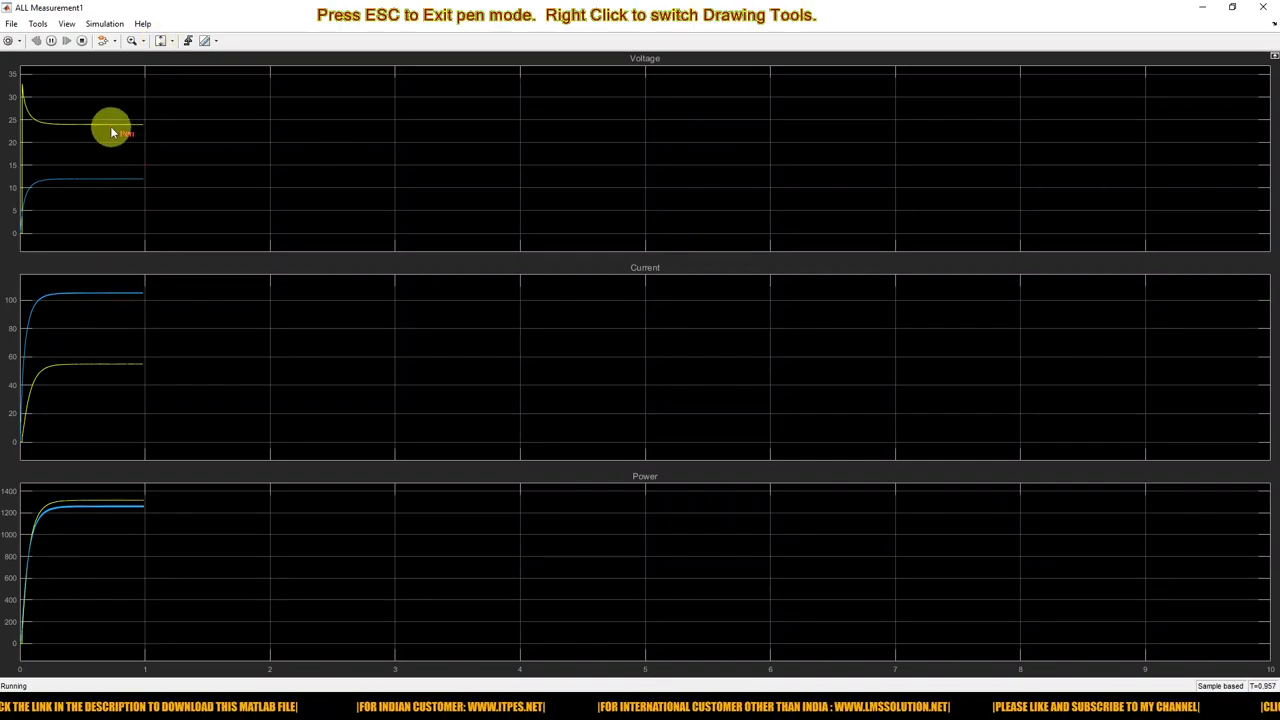
{"action": "left_click_drag", "start_coordinate": [105, 123], "coordinate": [161, 117]}
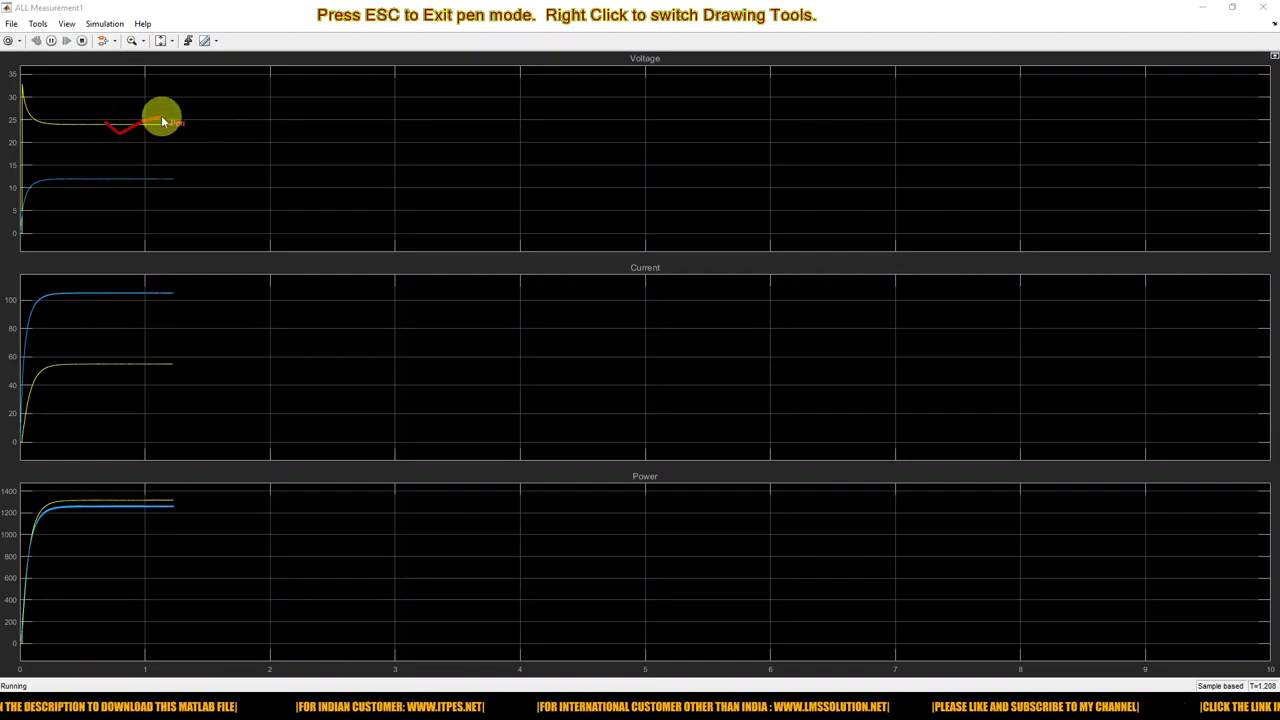
{"action": "left_click_drag", "start_coordinate": [98, 179], "coordinate": [147, 165]}
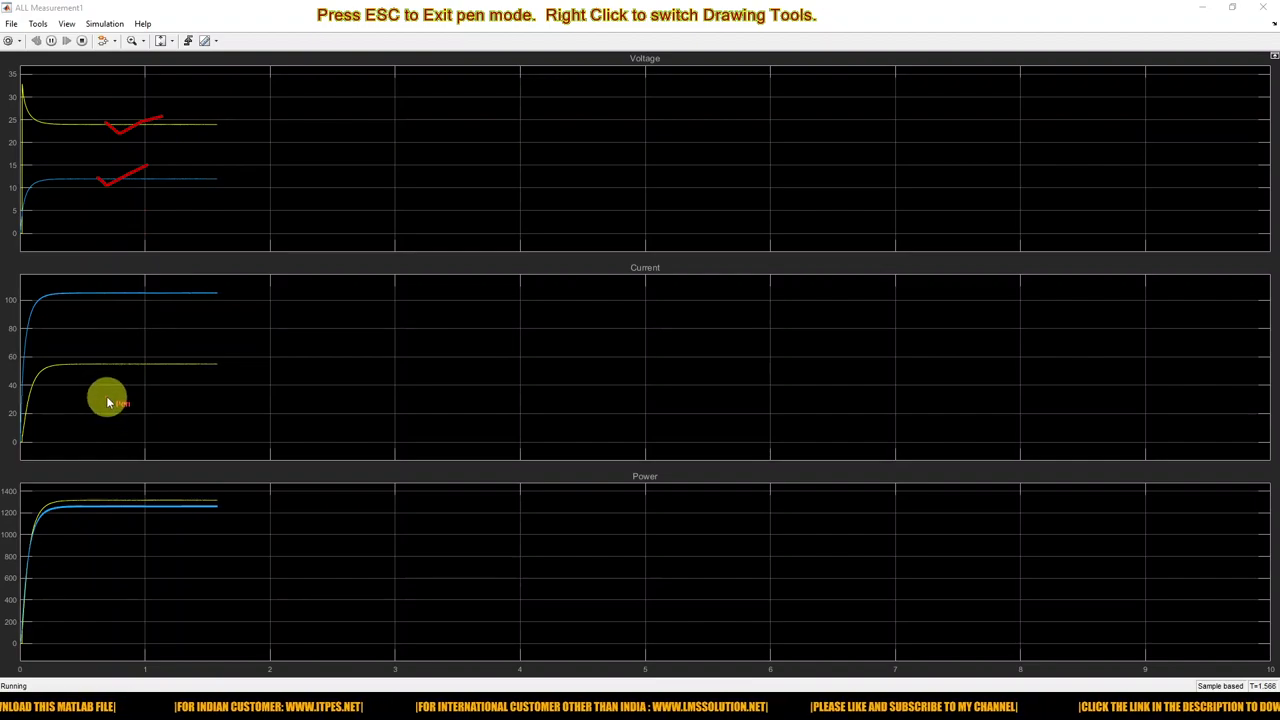
{"action": "left_click_drag", "start_coordinate": [128, 362], "coordinate": [182, 341]}
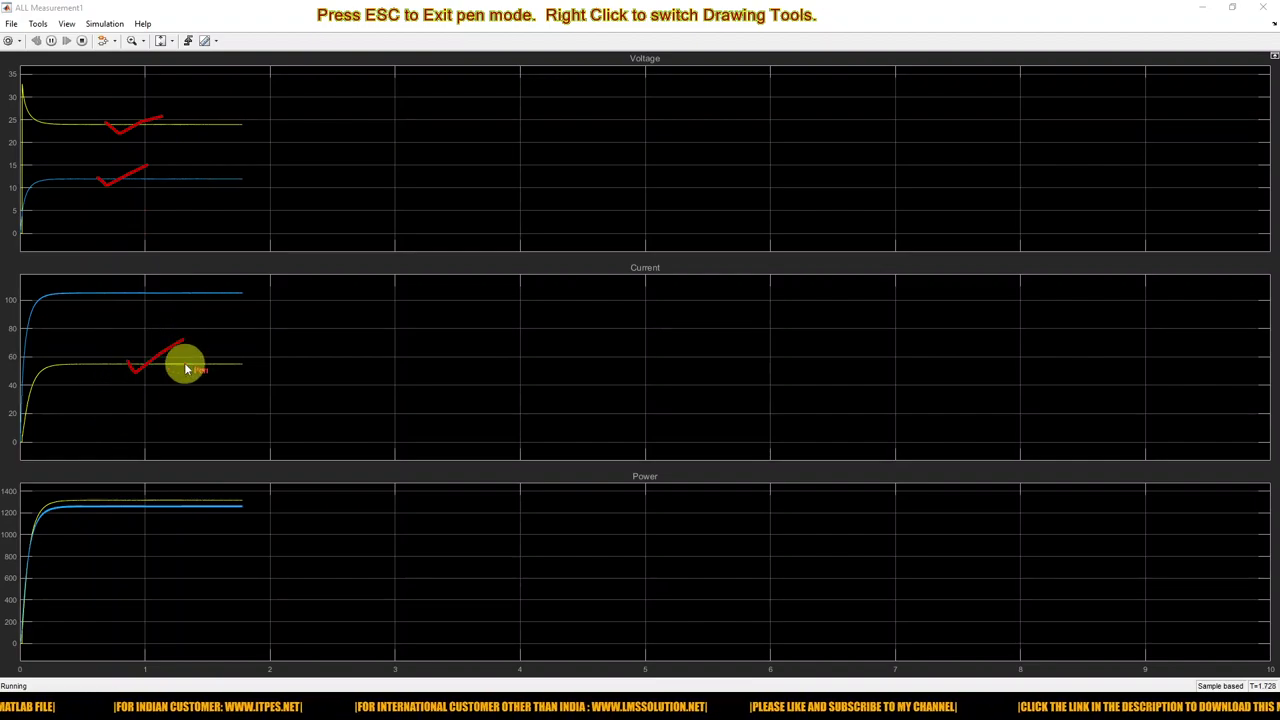
{"action": "left_click_drag", "start_coordinate": [145, 291], "coordinate": [197, 281]}
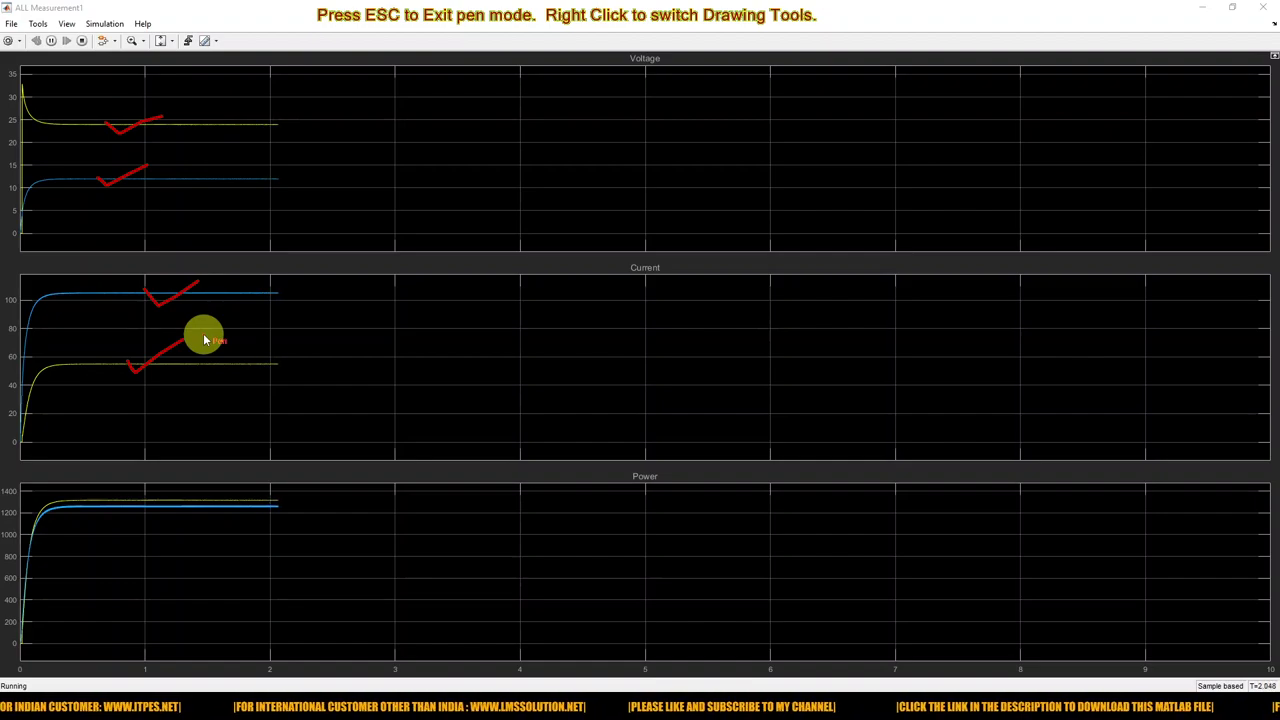
{"action": "left_click_drag", "start_coordinate": [211, 500], "coordinate": [235, 495]}
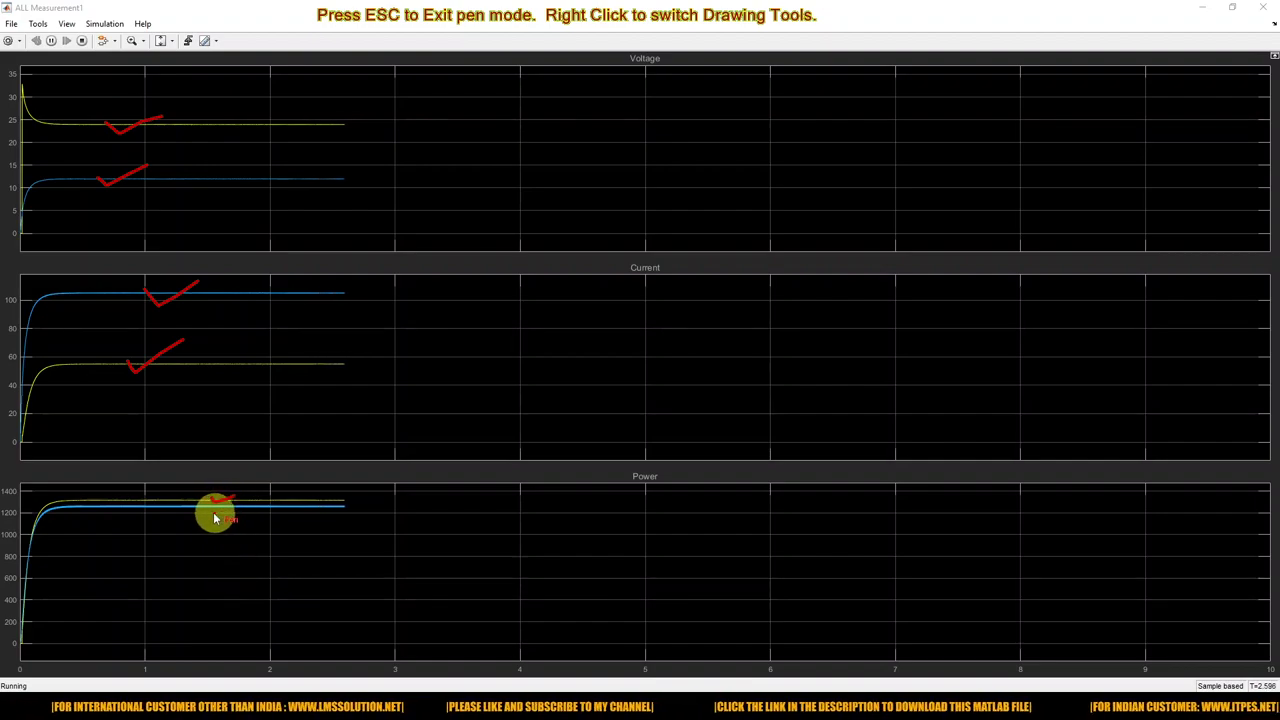
{"action": "left_click_drag", "start_coordinate": [222, 517], "coordinate": [234, 506]}
{"action": "left_click_drag", "start_coordinate": [354, 497], "coordinate": [348, 520]}
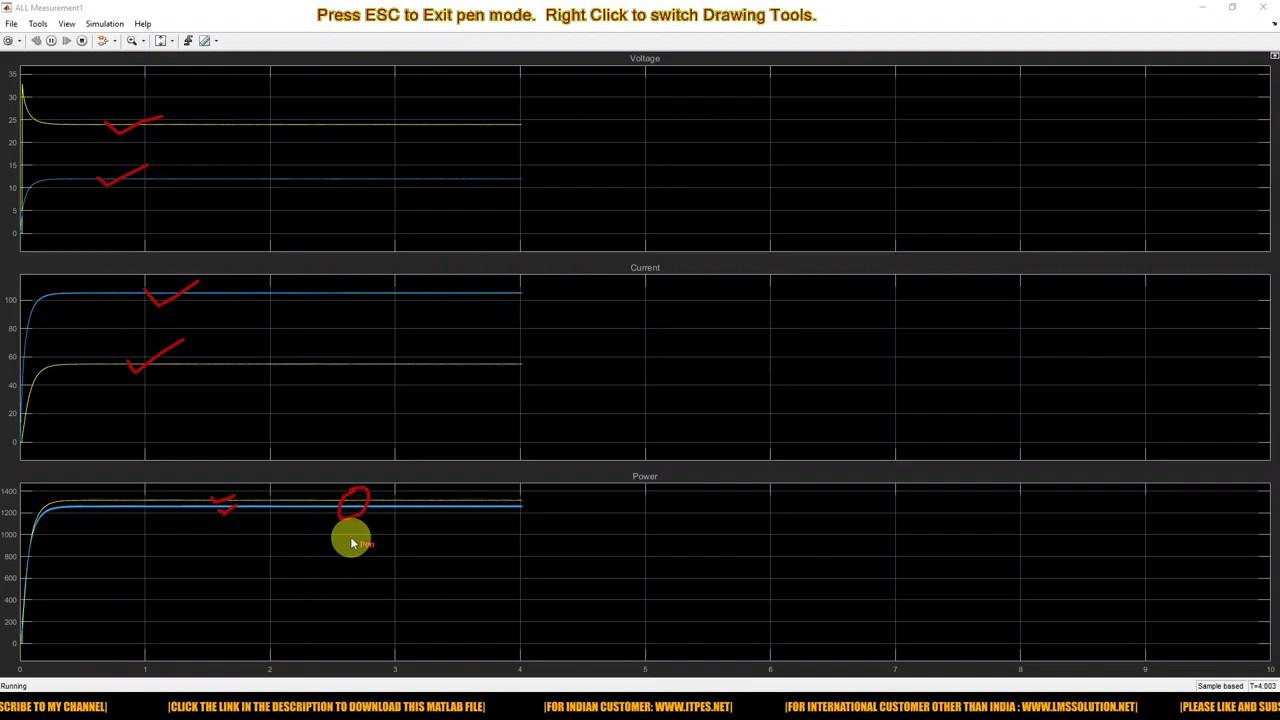
{"action": "key", "text": "Escape"}
{"action": "left_click", "coordinate": [1232, 7]}
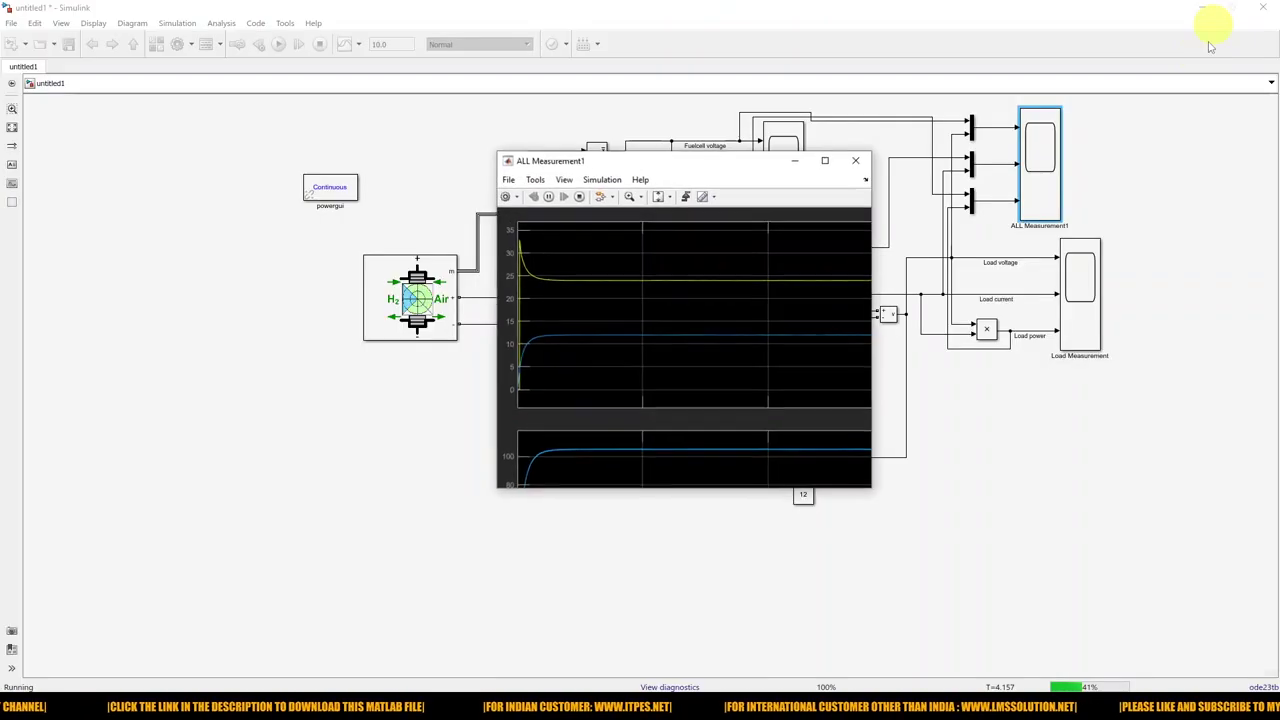